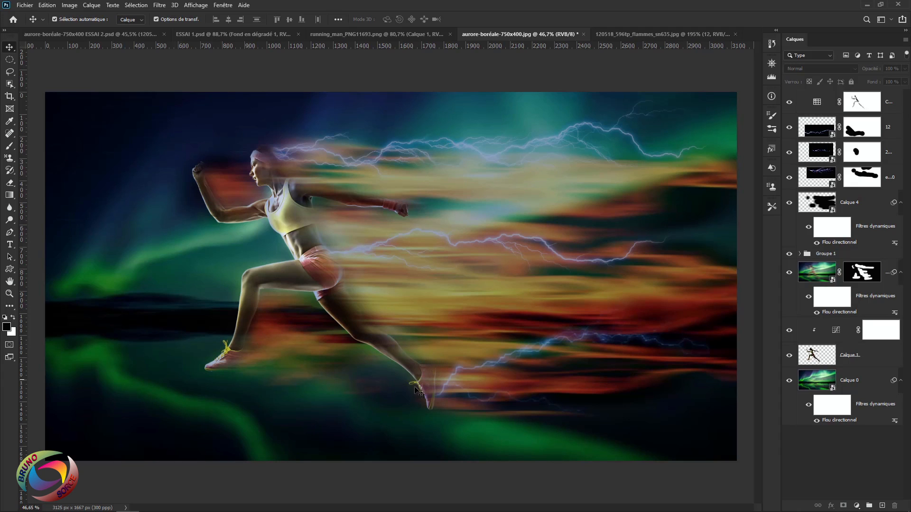
Review the finished compositions ESSAI 2.psd and ESSAI 1.psd, and return to the aurora image aurore-boréale-750x400.jpg
left_click(108, 33)
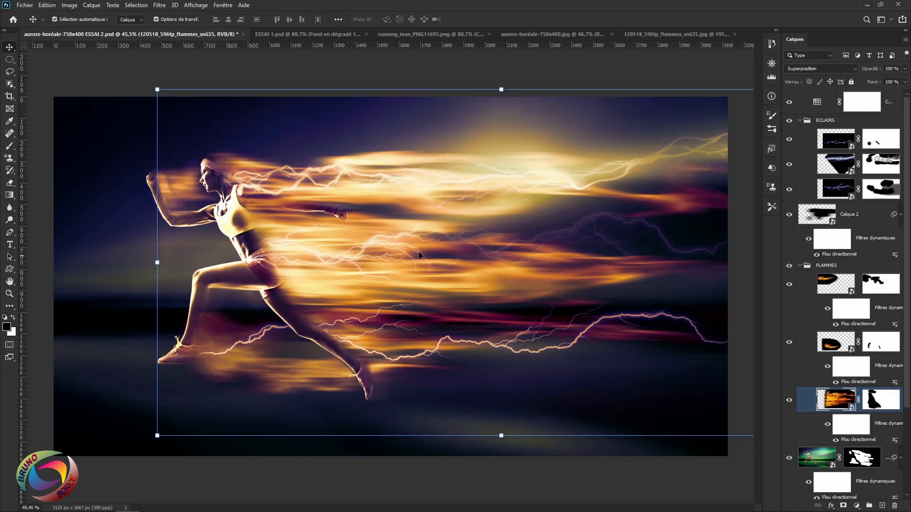
left_click(593, 105)
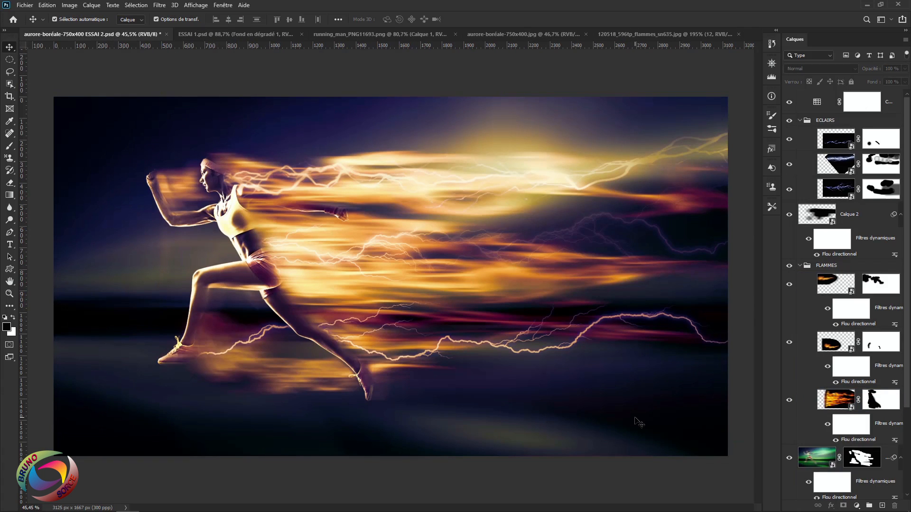
left_click(234, 35)
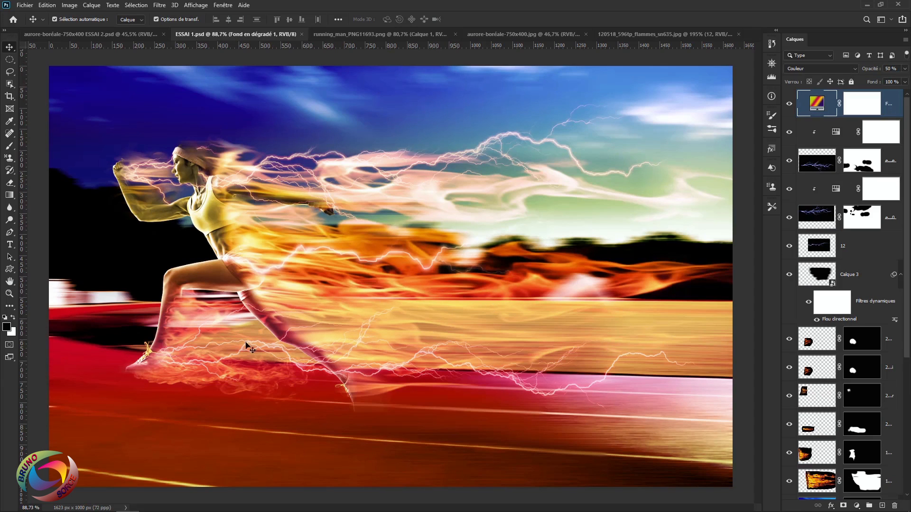
left_click(522, 34)
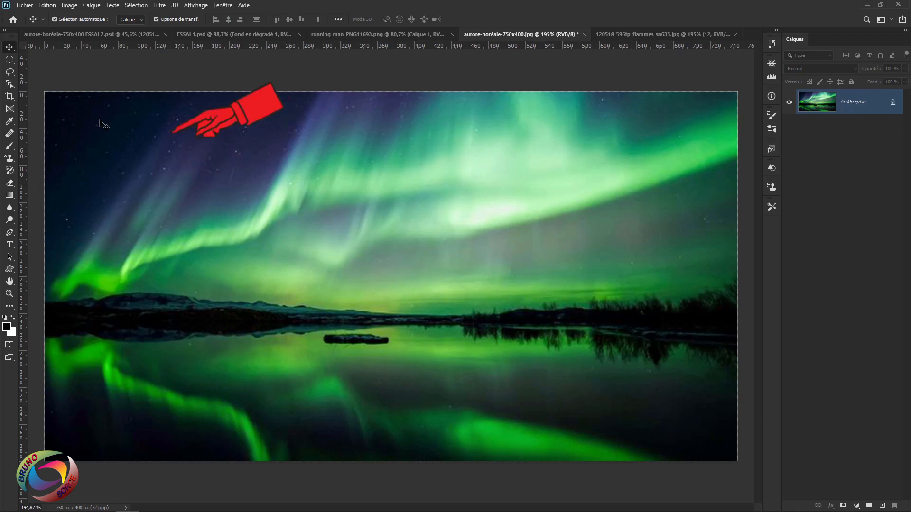
Resize the aurora image by setting its resolution to 300 pixels per inch
left_click(68, 5)
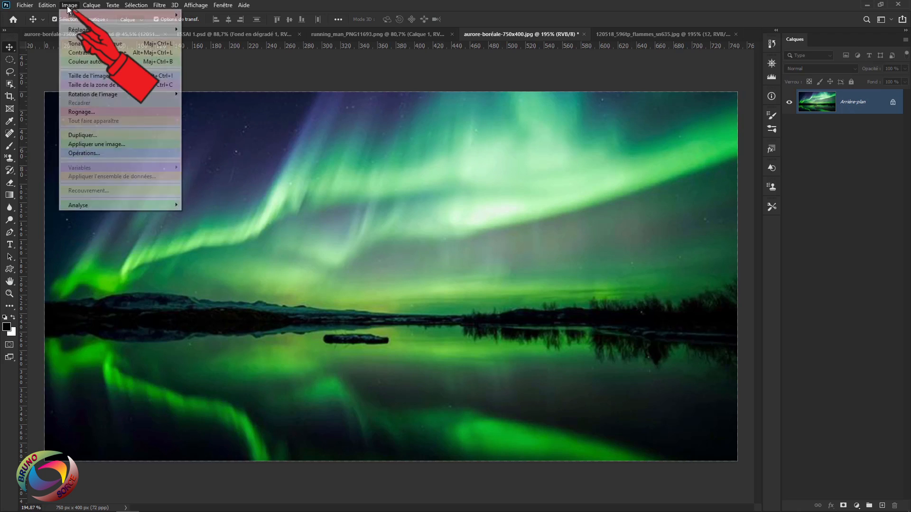
left_click(78, 77)
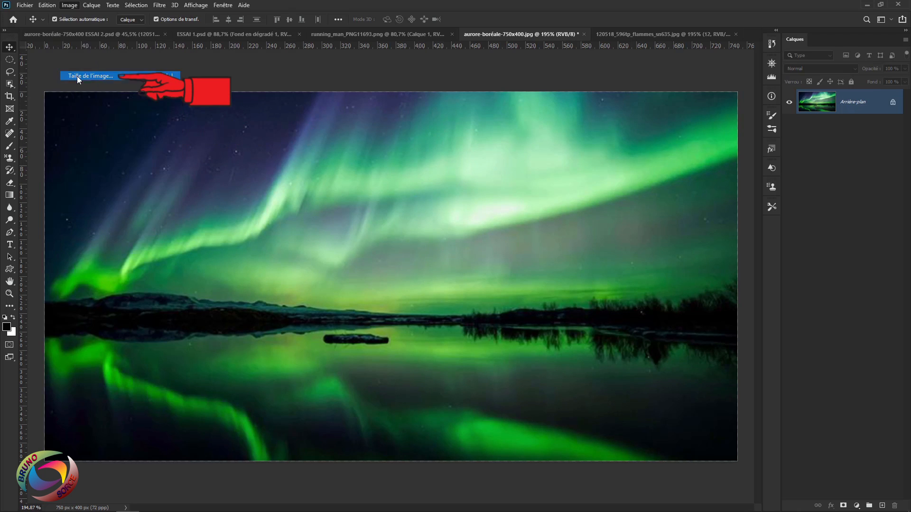
left_click_drag(514, 192, 504, 192)
key("BackSpace")
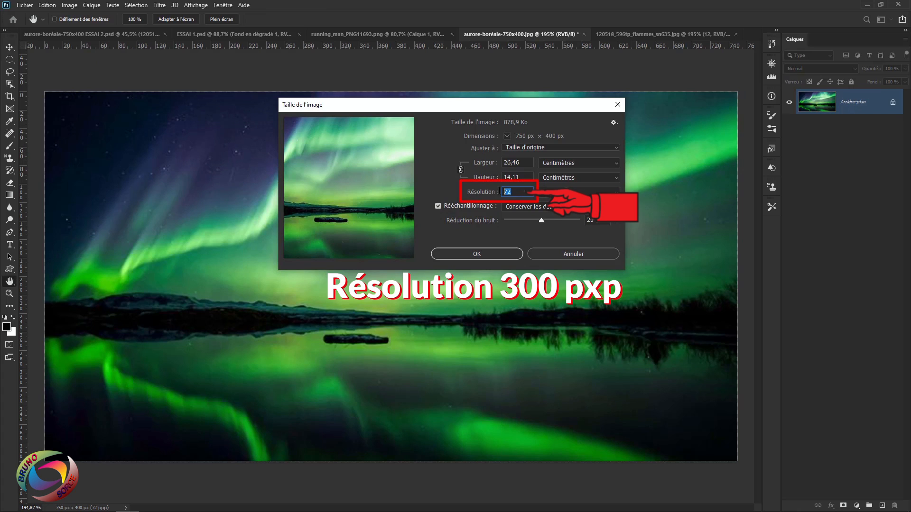
type("300")
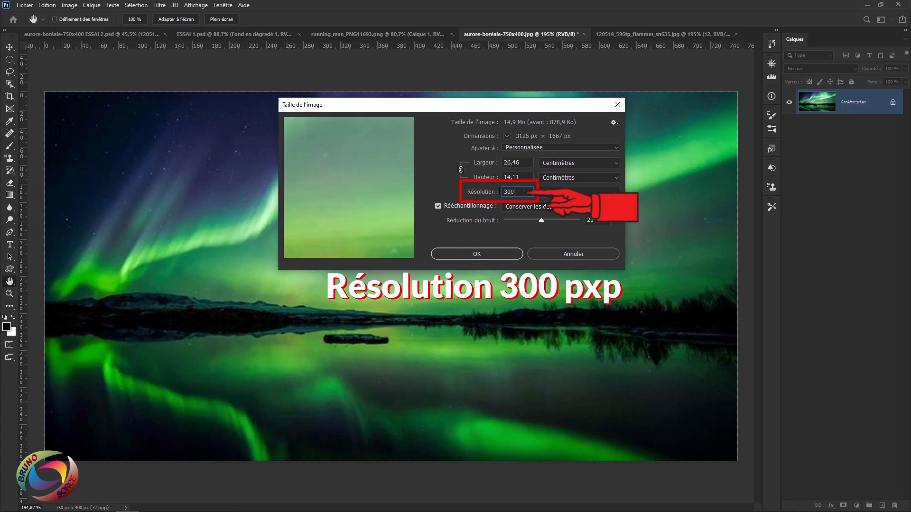
left_click(493, 254)
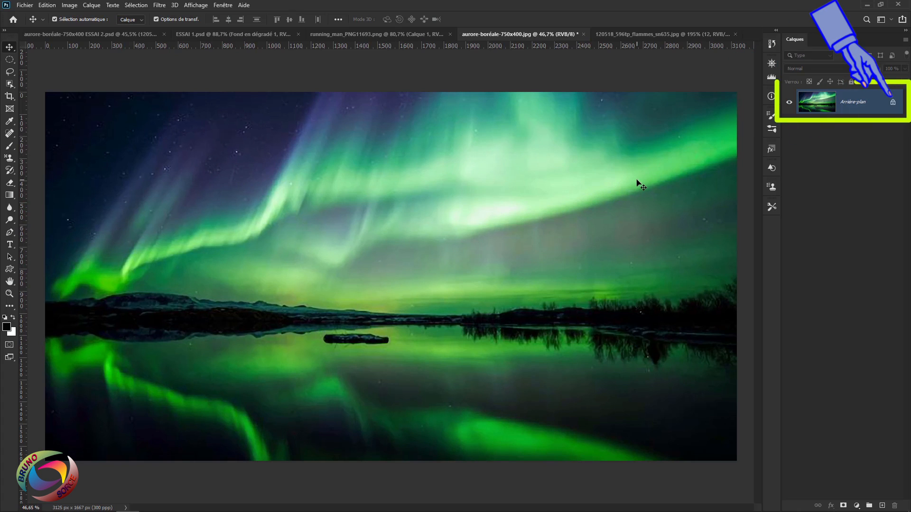
Unlock the aurora background layer and convert it into a smart object
left_click(893, 103)
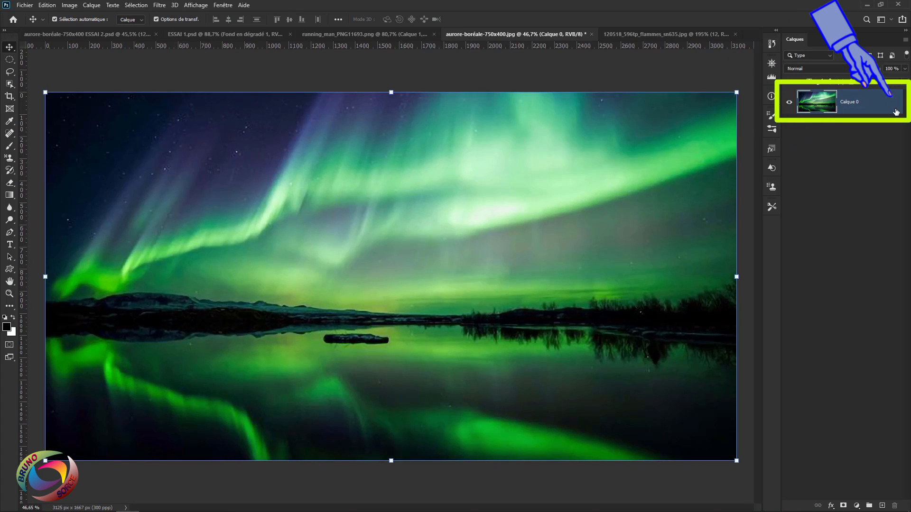
right_click(864, 105)
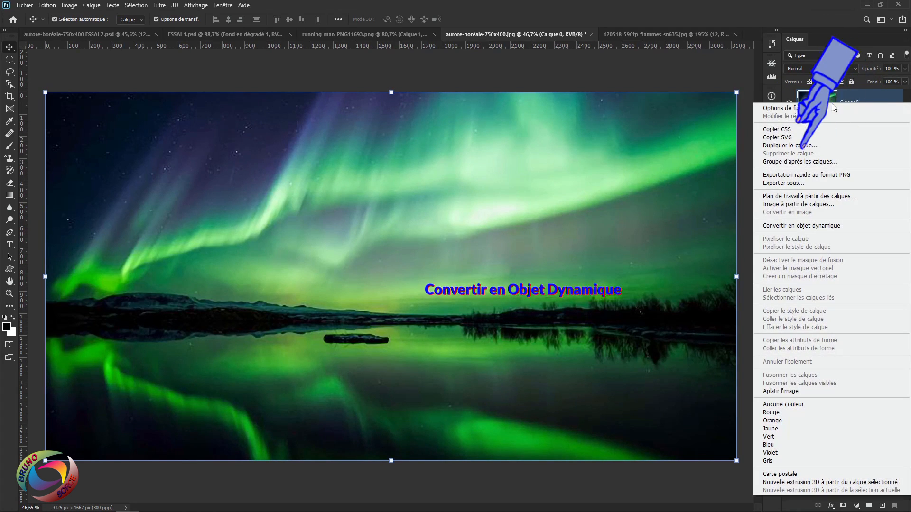
left_click(785, 227)
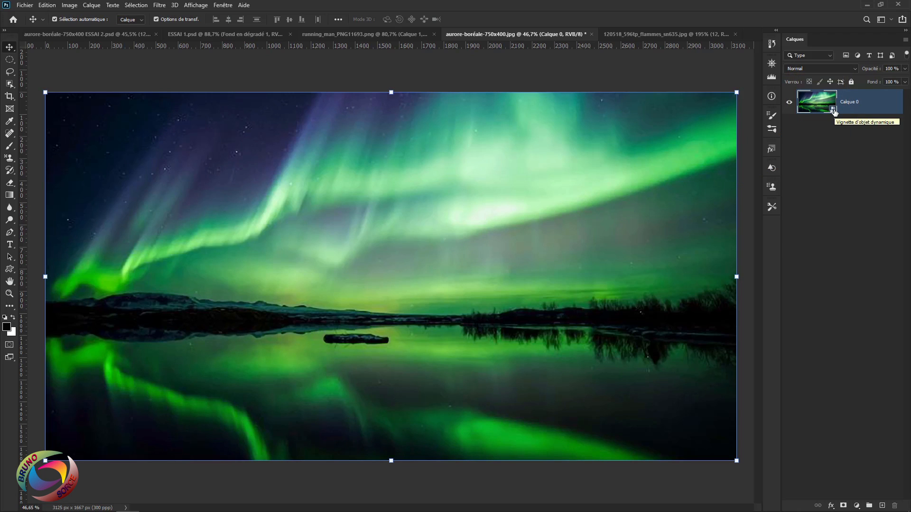
Apply a directional blur (Flou directionnel) to the aurora layer with angle 0° and distance 90 pixels
left_click(159, 5)
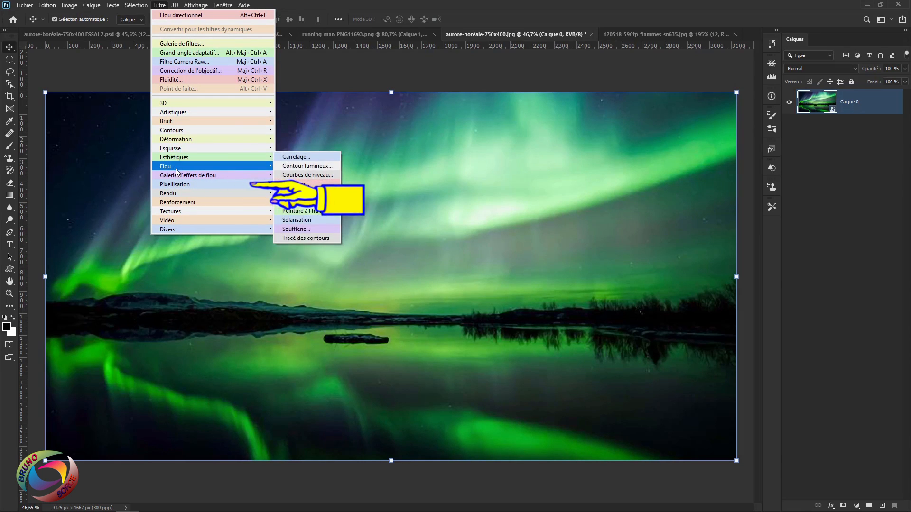
mouse_move(178, 173)
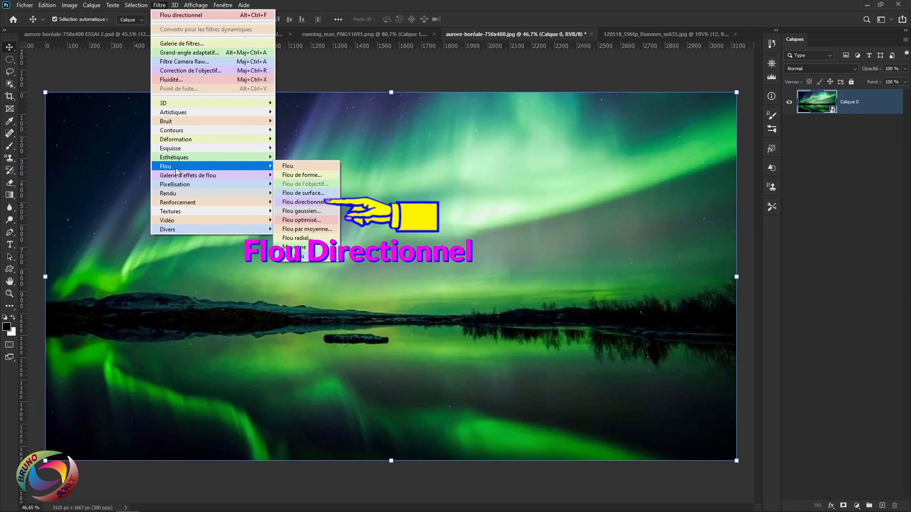
left_click(302, 205)
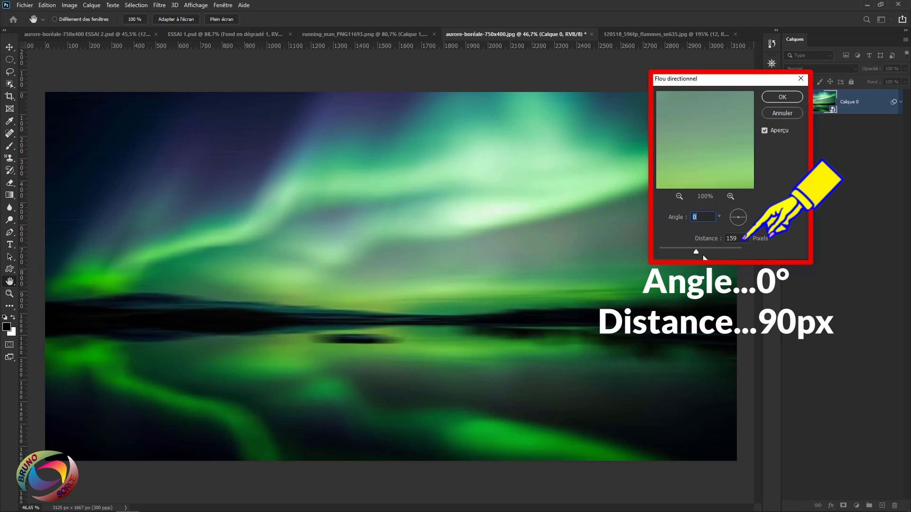
key("Tab")
type("90")
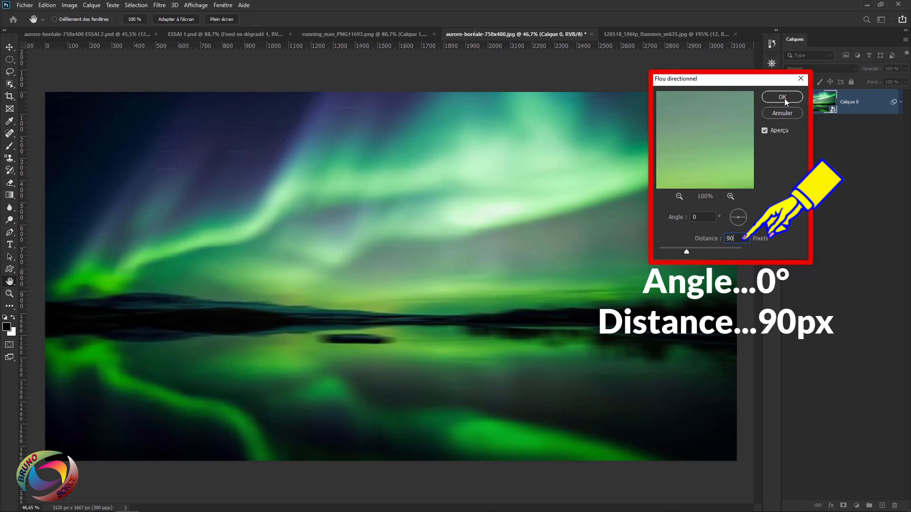
left_click(783, 97)
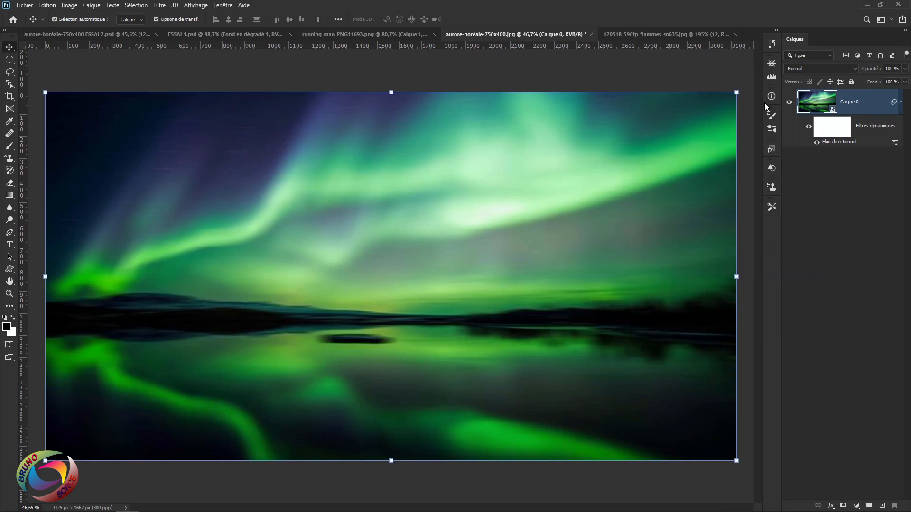
Paste the copied runner onto the aurora background, enlarge her proportionally to about 120 %, and place her slightly left of centre
key("ctrl+v")
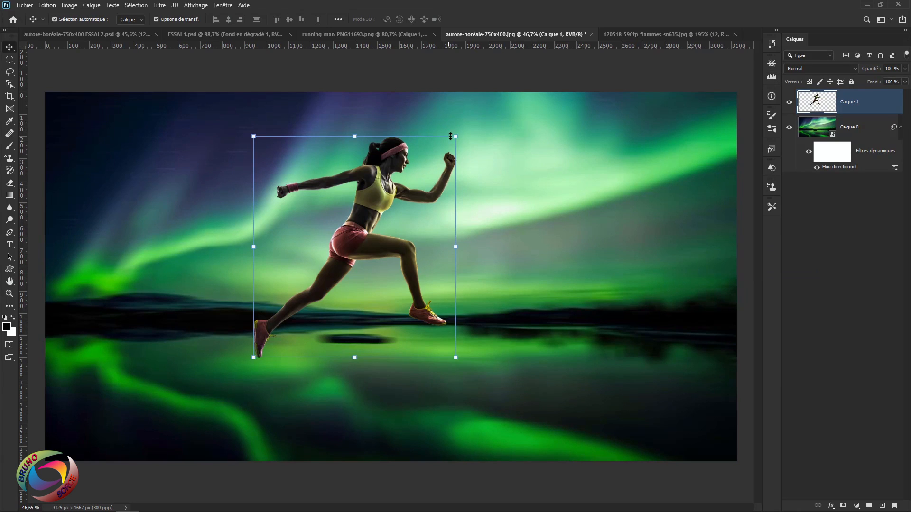
left_click(455, 138)
left_click_drag(457, 136, 498, 91)
left_click_drag(390, 177, 376, 216)
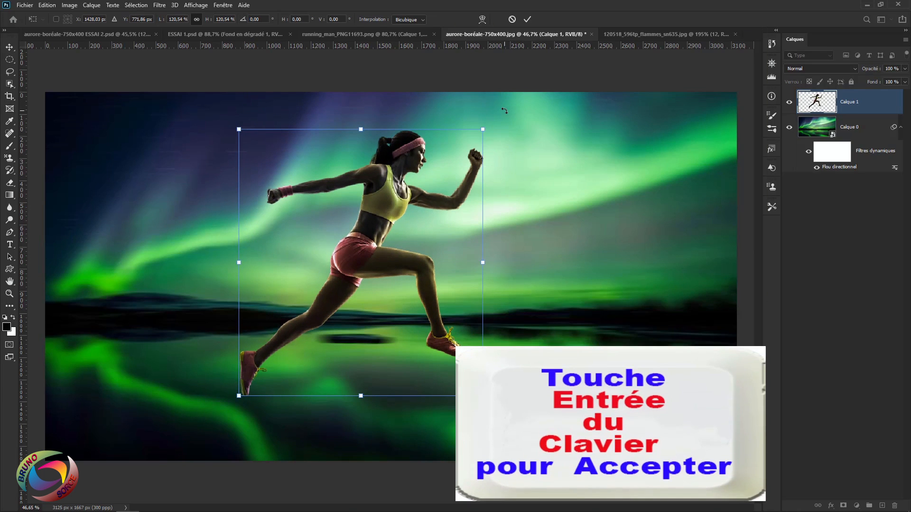
key("Return")
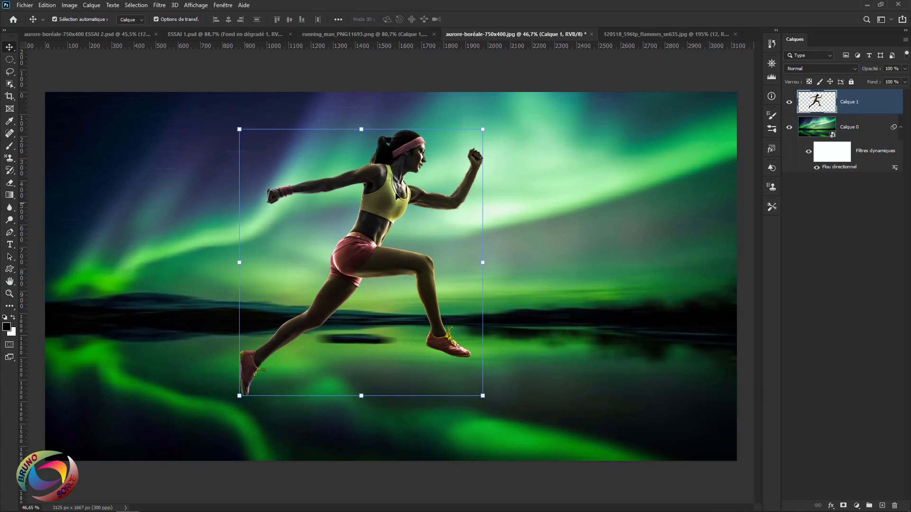
Flip the runner horizontally (Symétrie axe horizontal) and move her further into the left half of the image
left_click(47, 6)
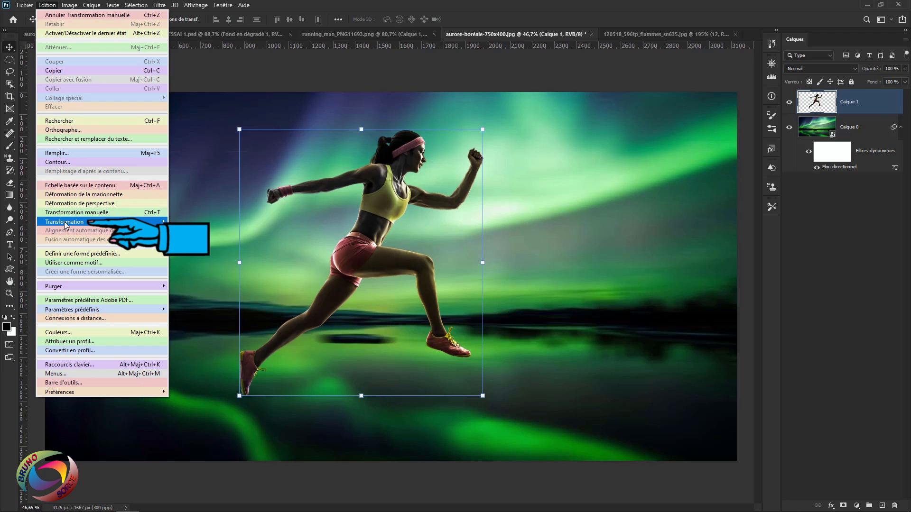
mouse_move(67, 224)
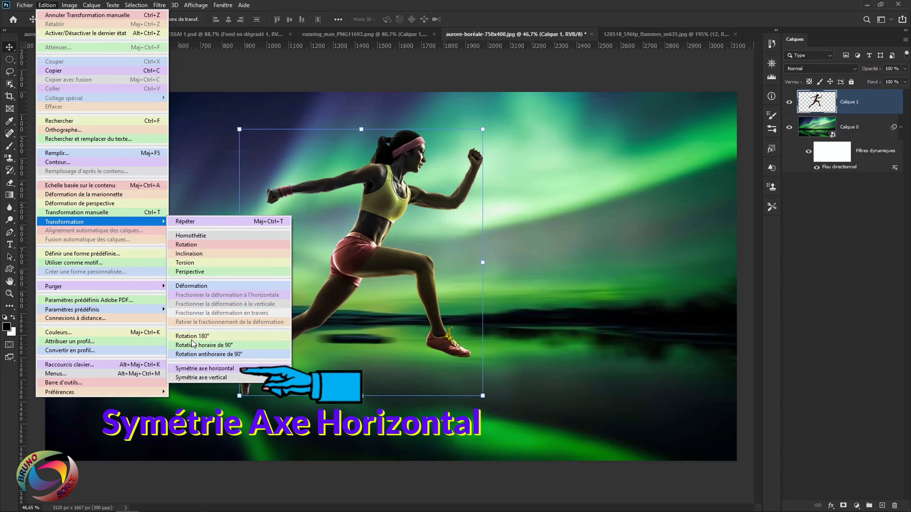
left_click(196, 369)
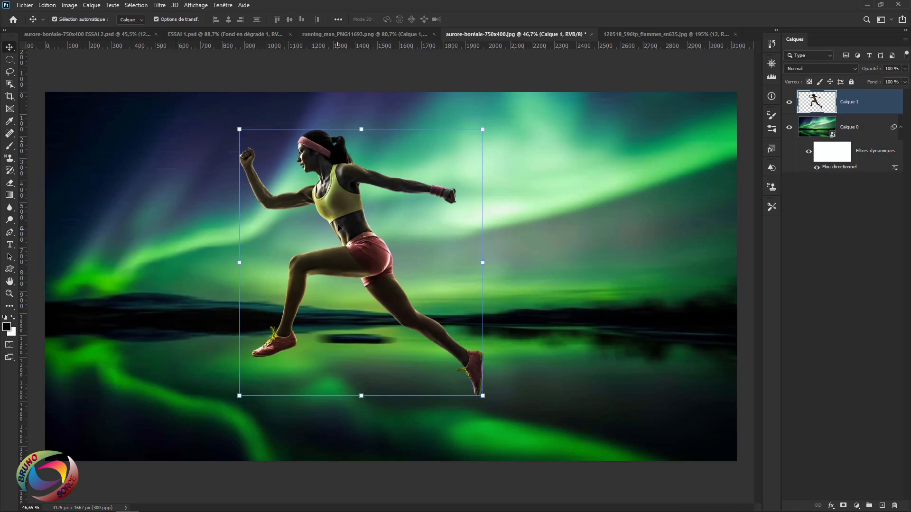
left_click_drag(339, 227, 299, 225)
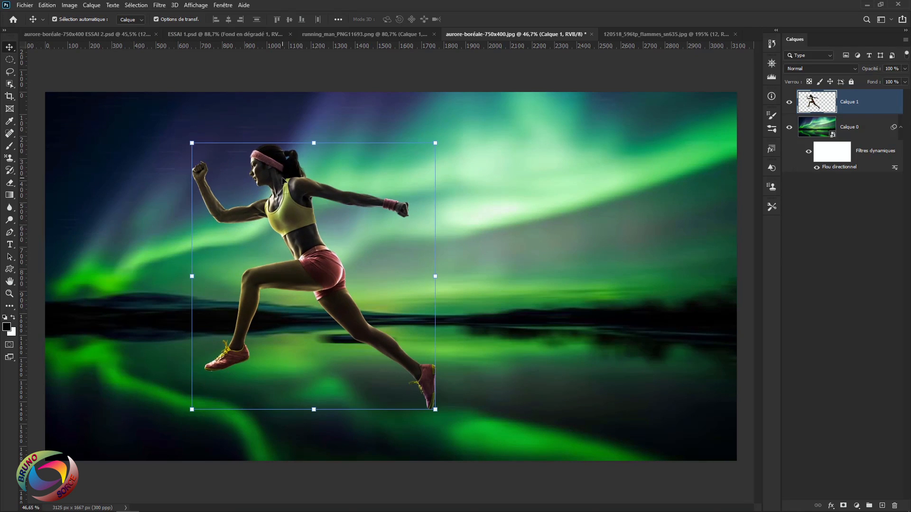
Add a Curves adjustment clipped to the runner's layer and brighten her with a curve point at input 71, output 173
left_click(857, 506)
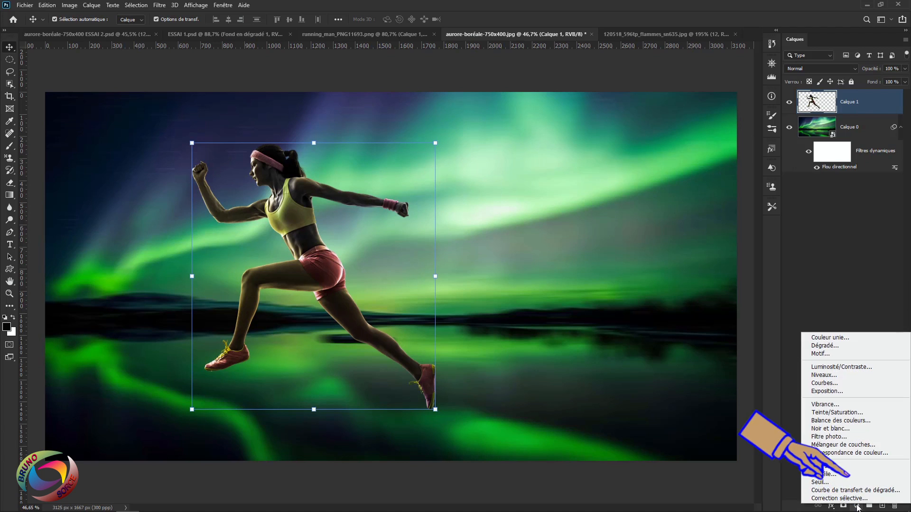
left_click(821, 383)
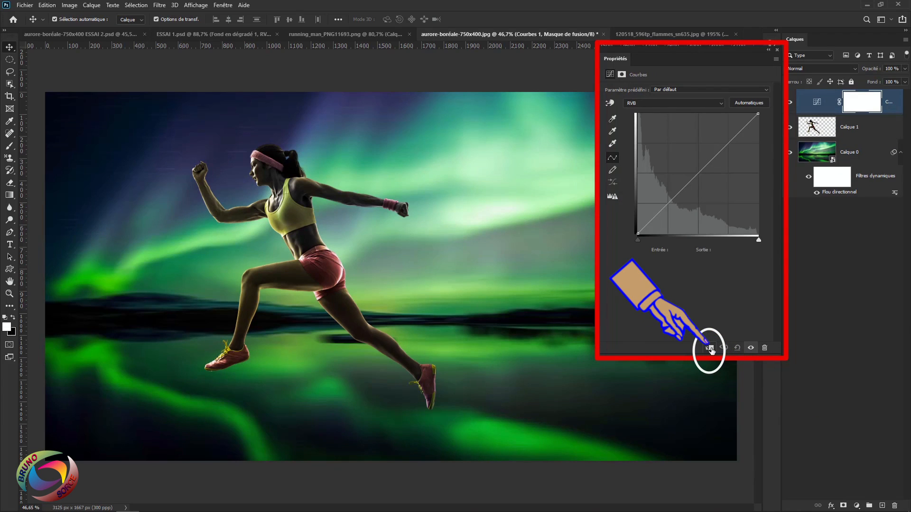
left_click(711, 348)
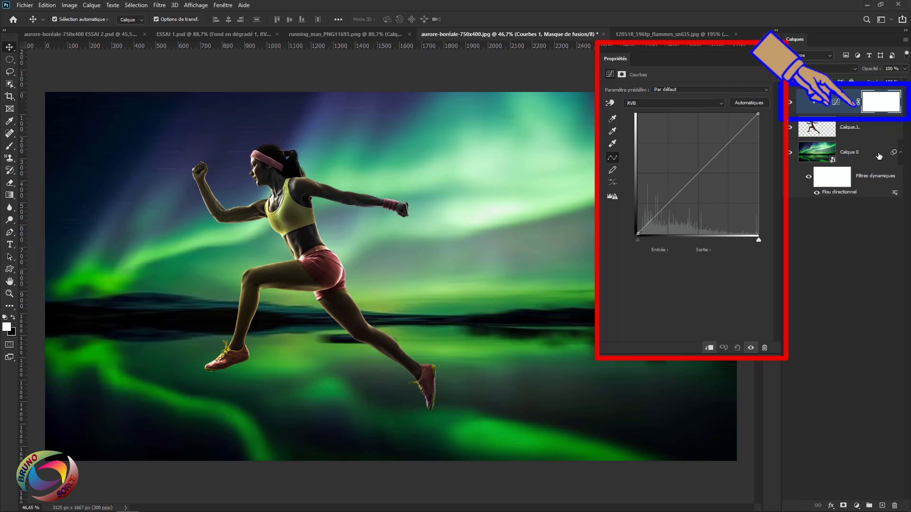
left_click(699, 172)
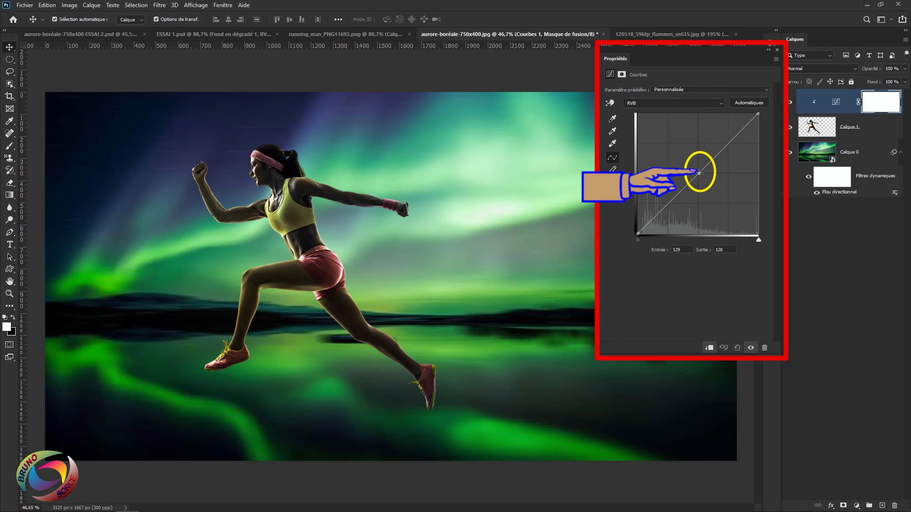
left_click_drag(699, 172, 671, 152)
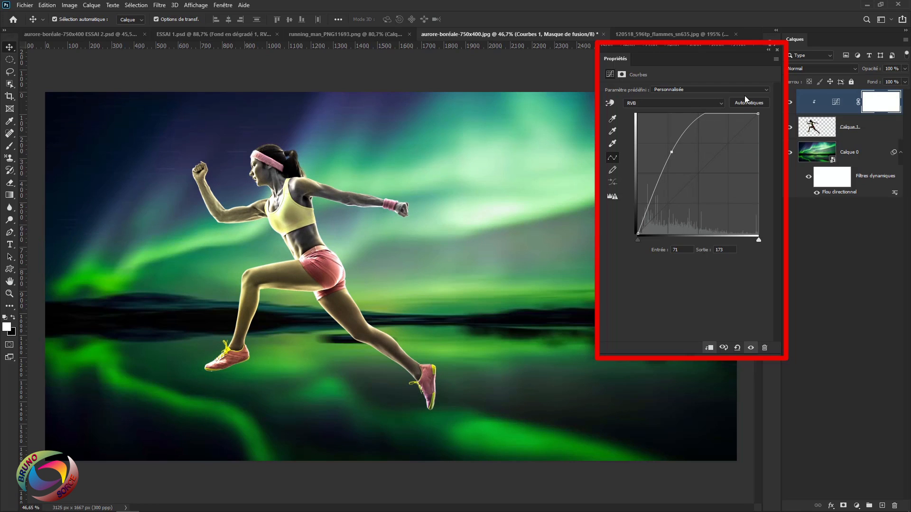
left_click(777, 50)
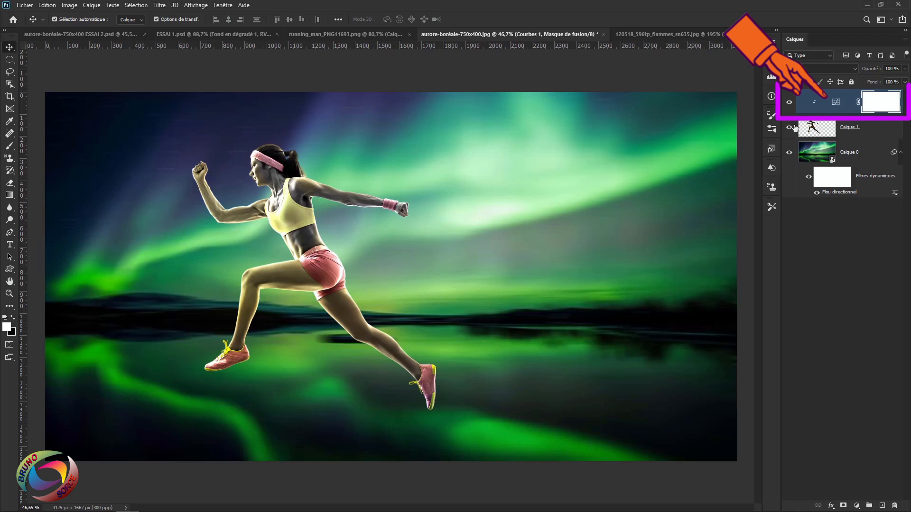
Stamp all visible layers into a new layer above the Curves adjustment and convert it into a smart object
left_click(847, 112)
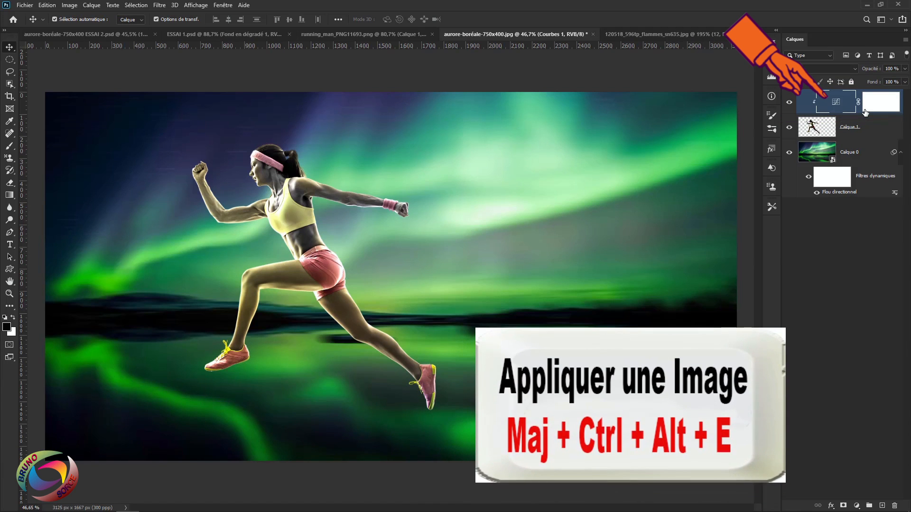
key("ctrl")
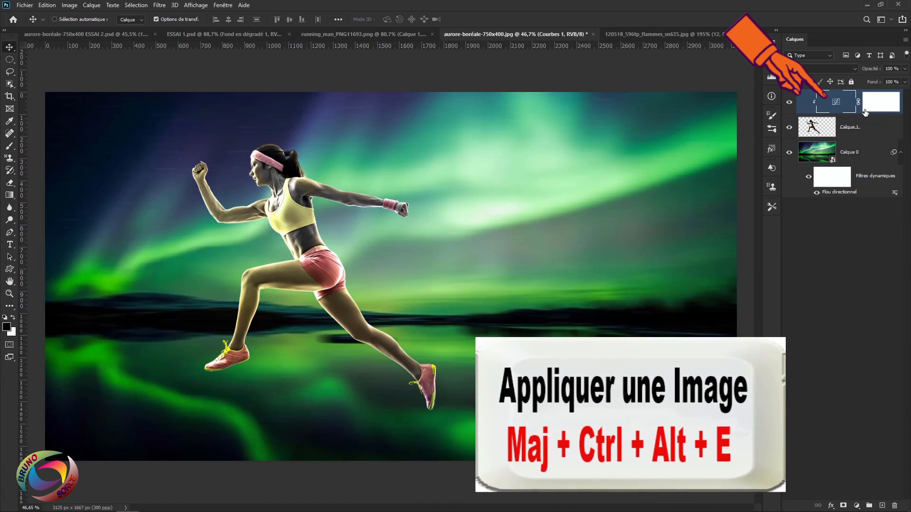
key("ctrl+shift+alt+e")
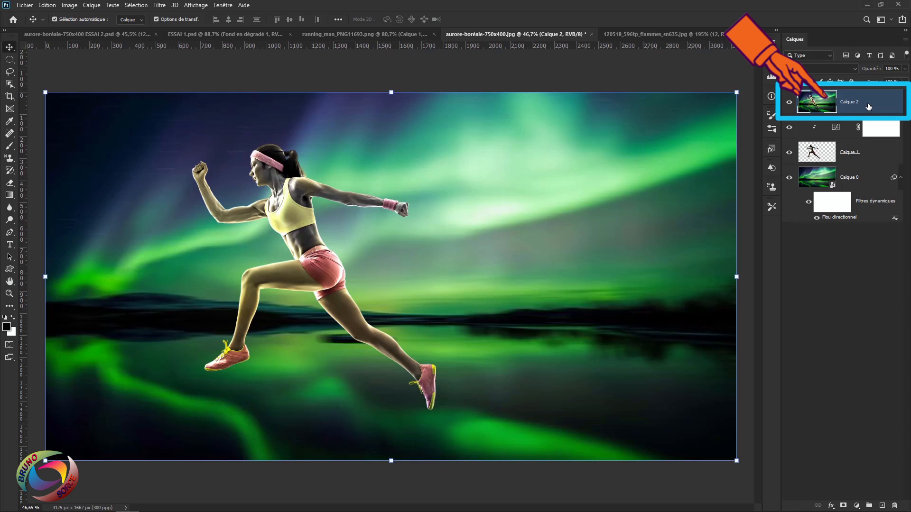
right_click(869, 107)
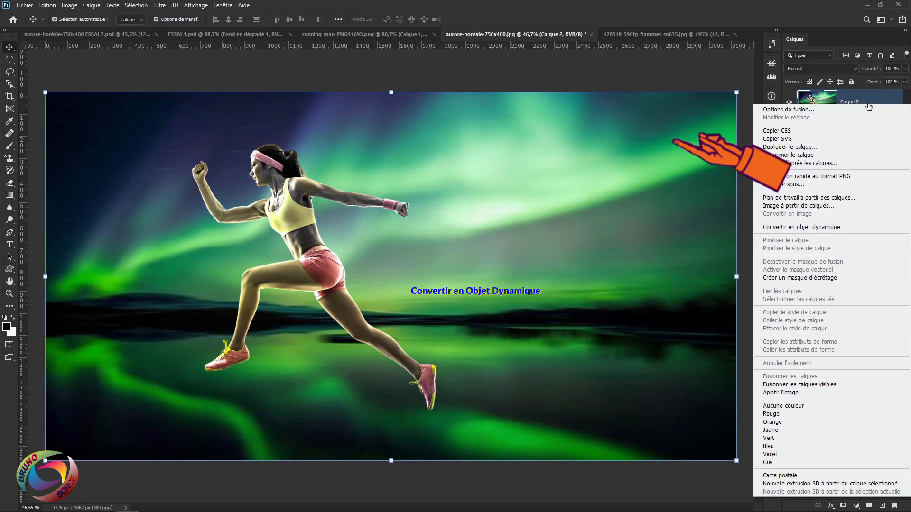
left_click(787, 228)
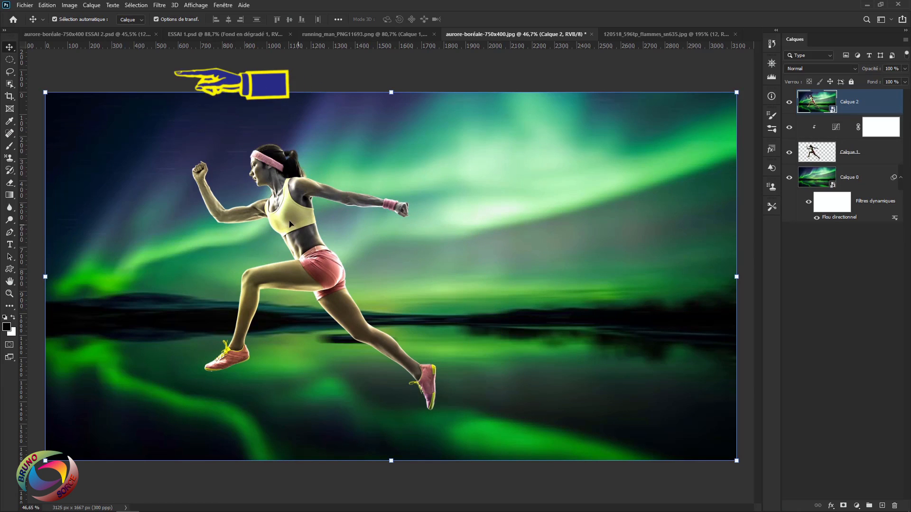
Apply a directional blur (Flou directionnel) to the stamped smart object with an angle of 0° and a distance of 75 pixels
left_click(160, 5)
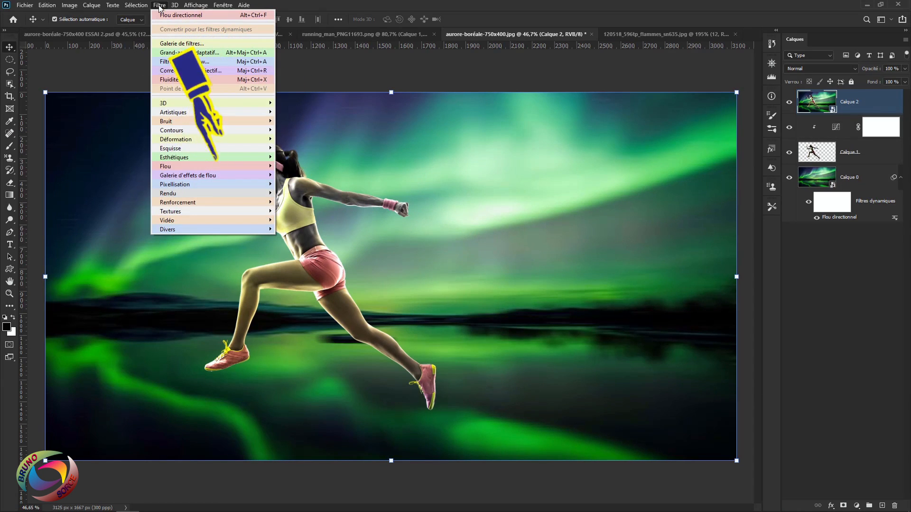
mouse_move(167, 169)
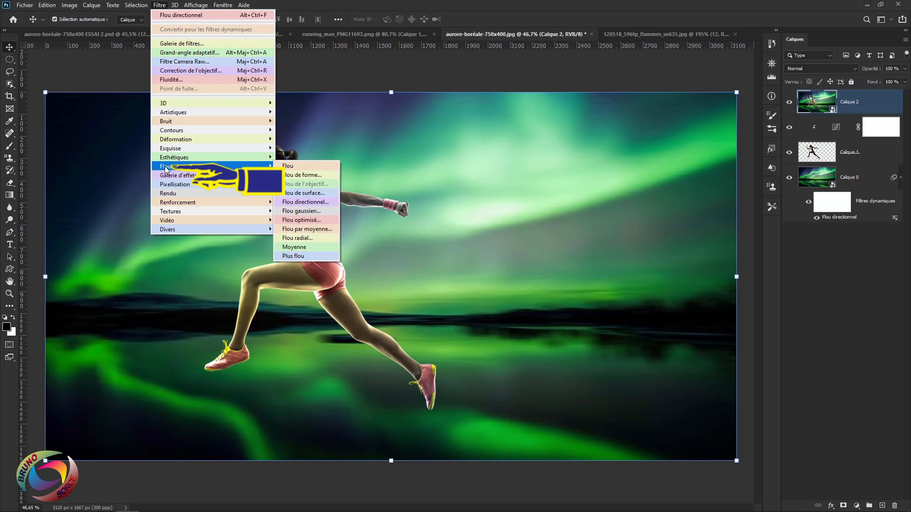
left_click(295, 203)
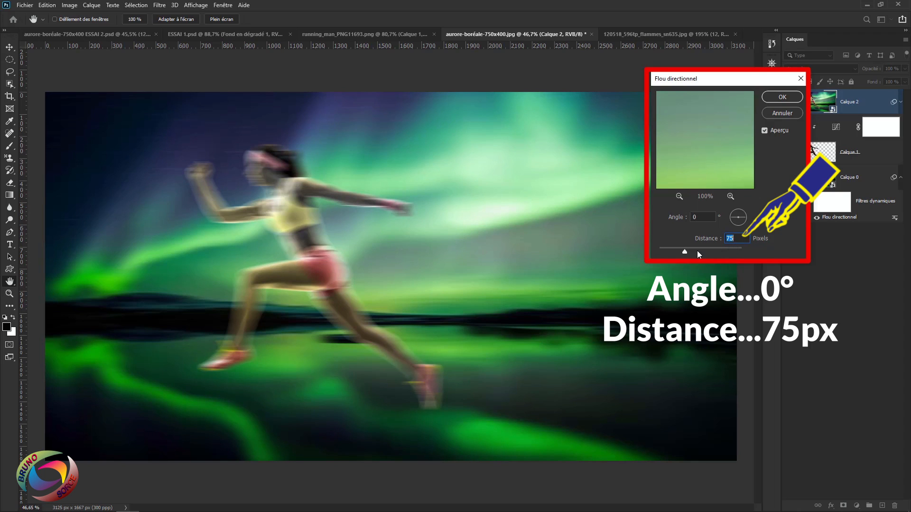
left_click(783, 98)
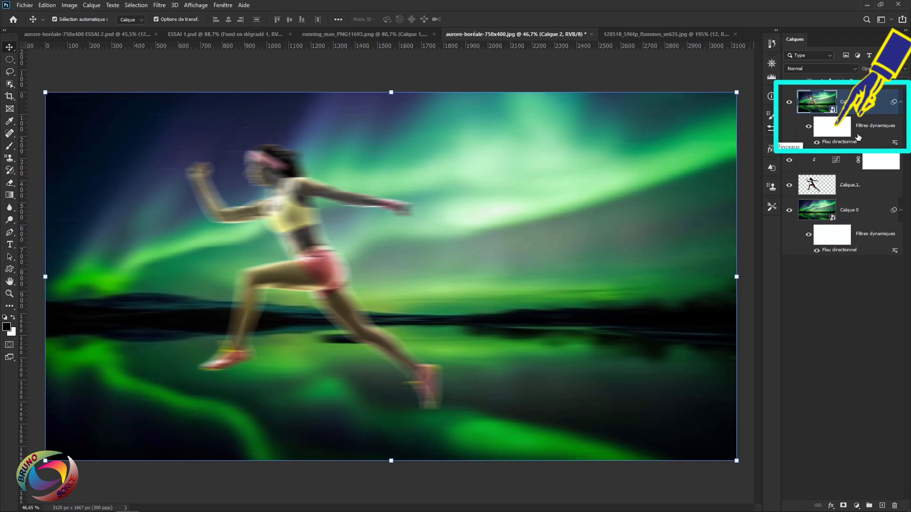
double_click(829, 142)
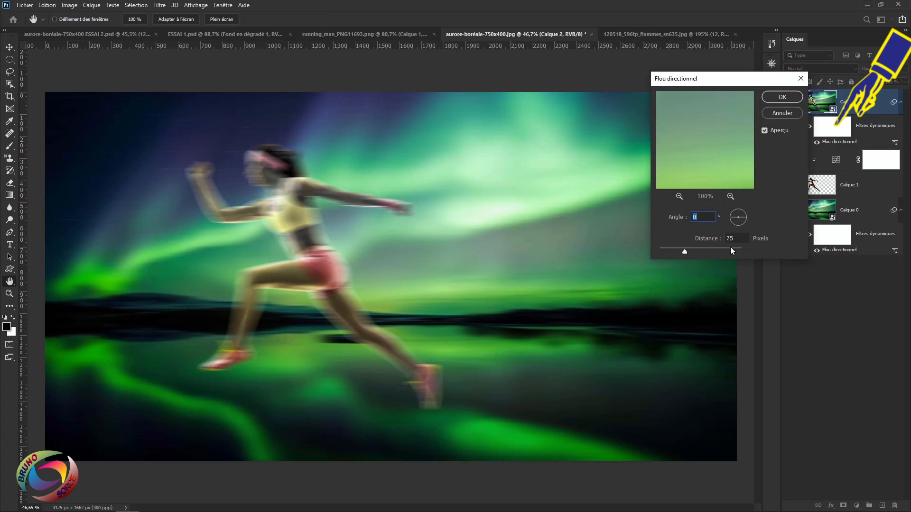
left_click(782, 97)
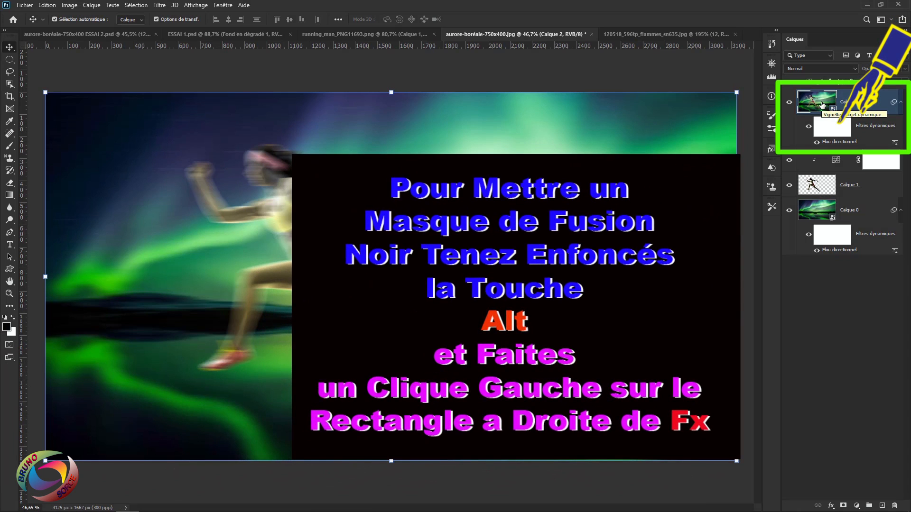
Add a black layer mask to the blurred layer and prepare a soft white brush with 0 % hardness
left_click(843, 507, "alt")
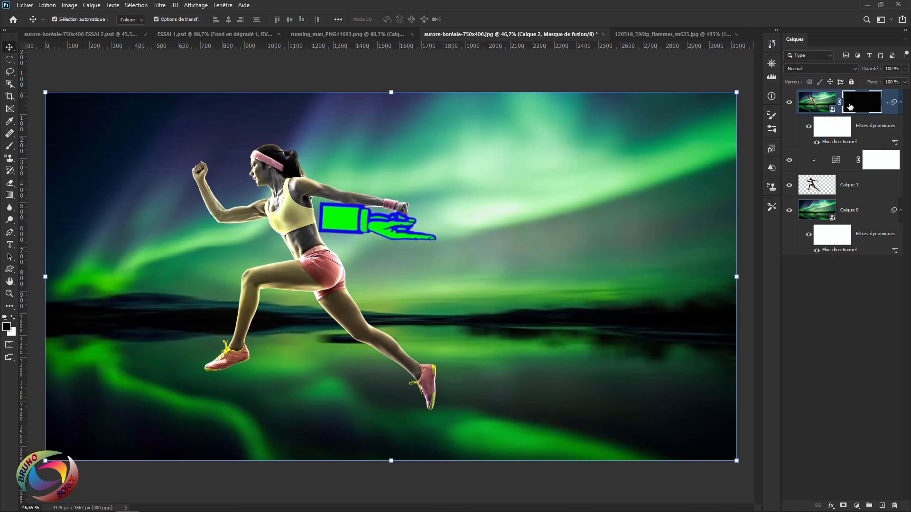
key("x")
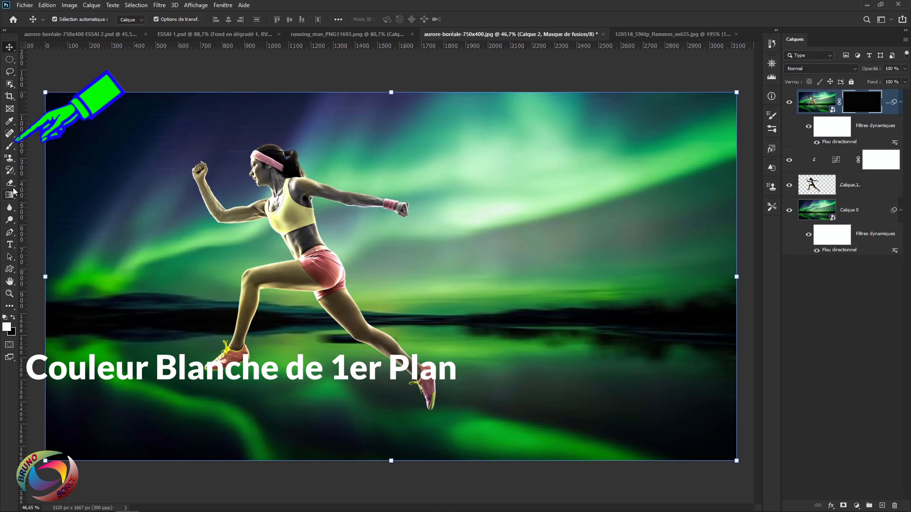
left_click(10, 147)
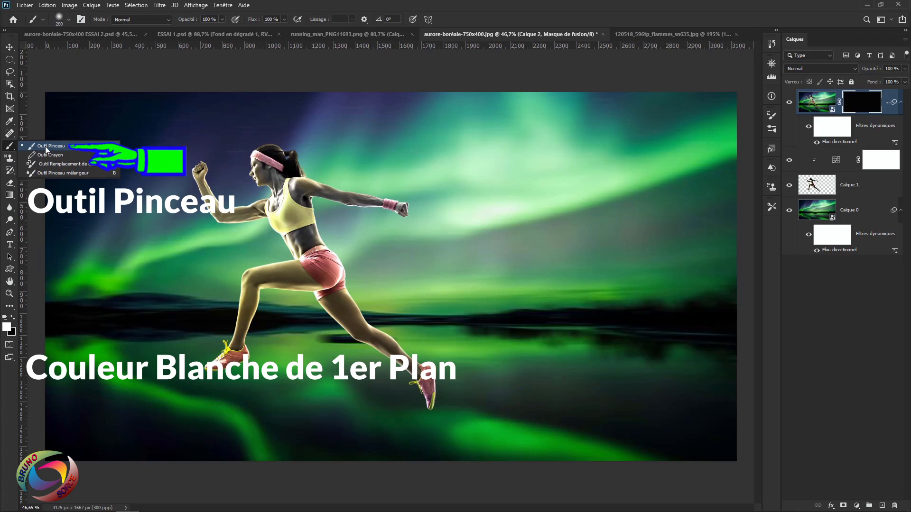
left_click(44, 146)
right_click(388, 171)
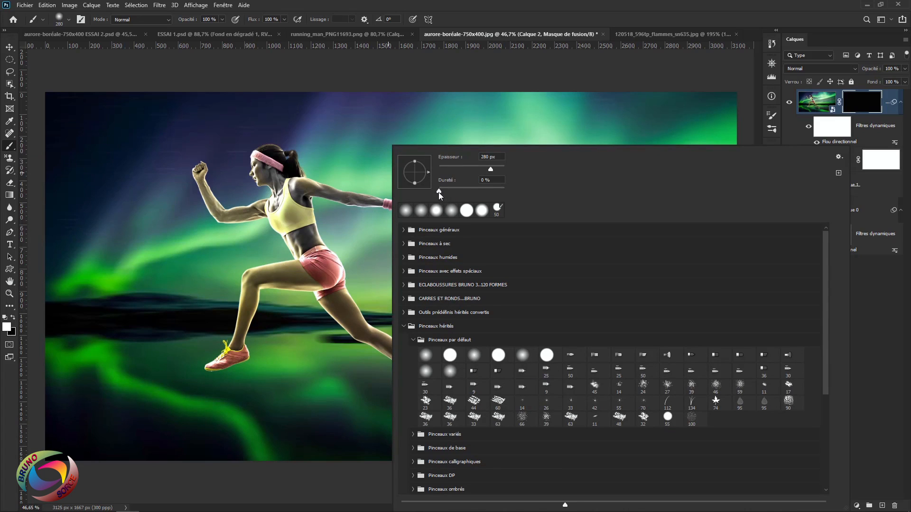
left_click(452, 180)
left_click(522, 21)
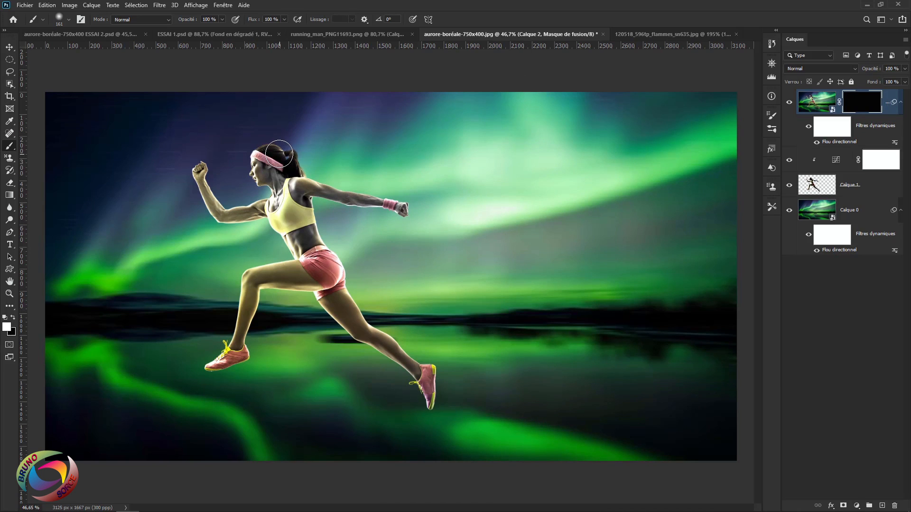
Paint white on the mask along the runner's hair, arms, shorts, legs and shoes to reveal motion-blur trails
mouse_move(279, 154)
left_mouse_down()
mouse_move(325, 169)
mouse_move(298, 174)
mouse_move(327, 172)
left_mouse_up()
scroll(294, 161, "up", 3)
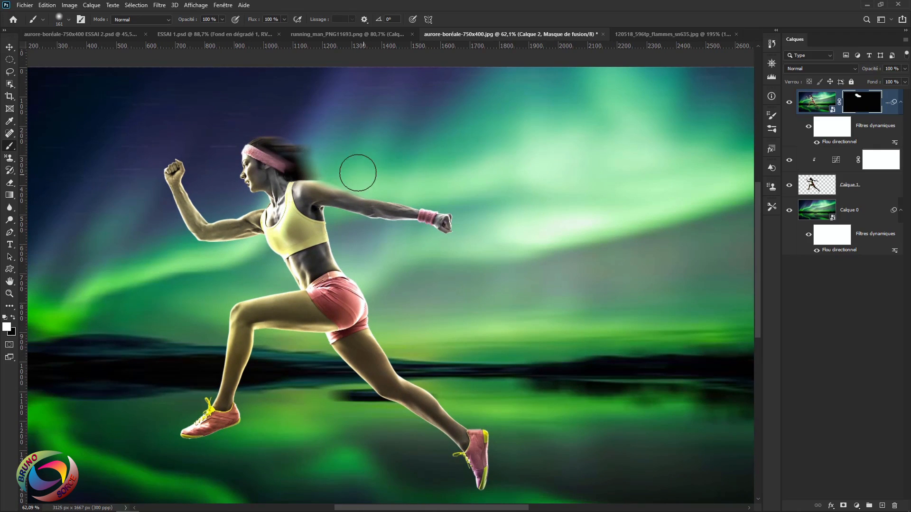
mouse_move(325, 172)
left_mouse_down()
mouse_move(440, 163)
mouse_move(356, 181)
mouse_move(462, 180)
mouse_move(401, 185)
left_mouse_up()
left_click_drag(522, 200, 707, 203)
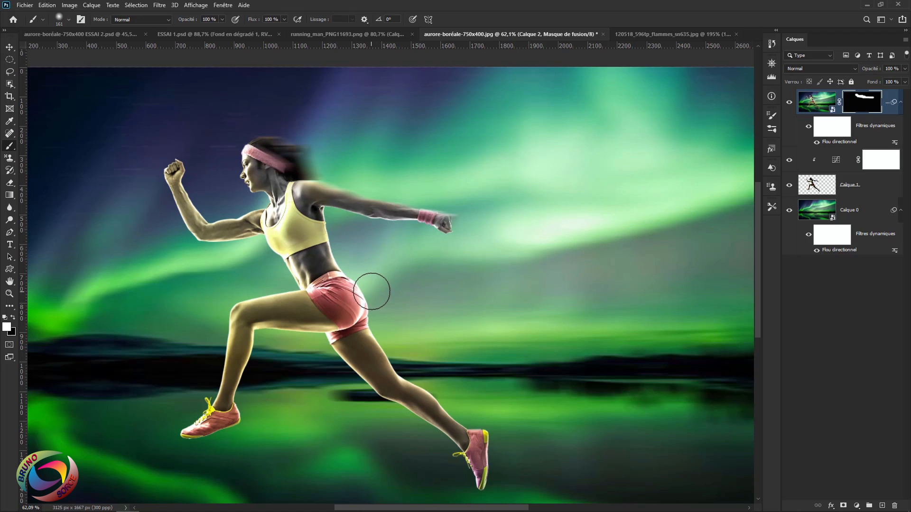
left_click_drag(372, 290, 388, 291)
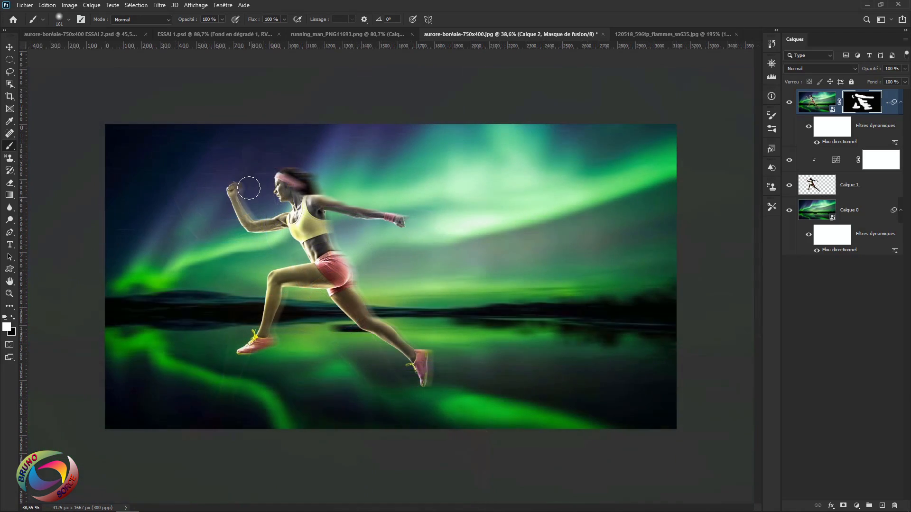
scroll(302, 209, "up", 4)
scroll(302, 210, "down", 1)
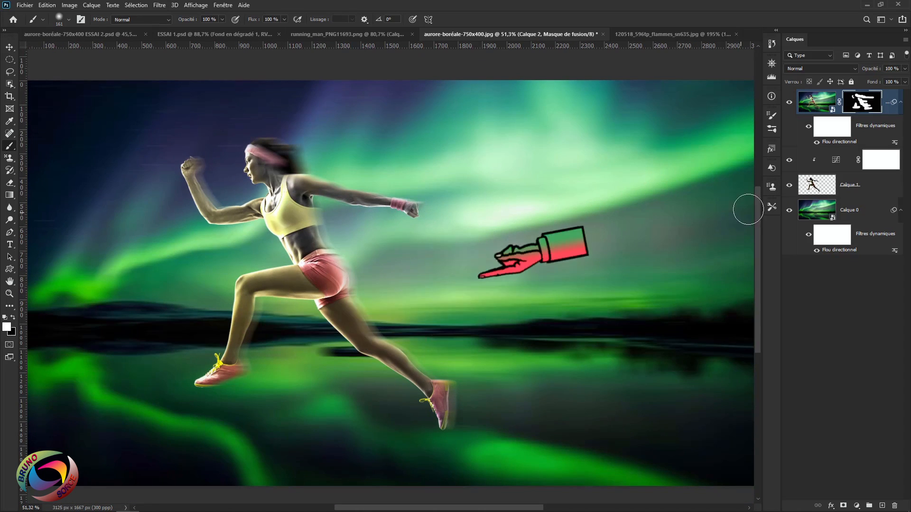
Set the masked layer's directional blur distance to 200 pixels, keeping the angle at 0°
double_click(837, 142)
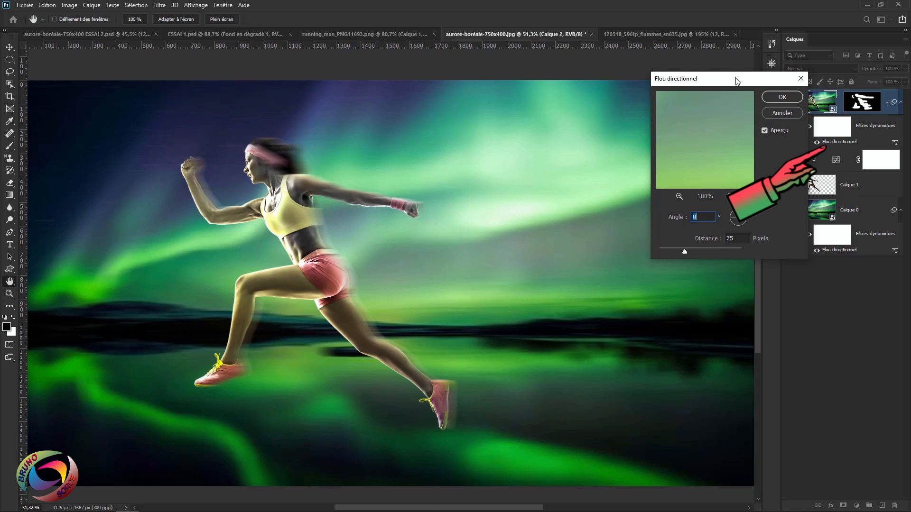
left_click_drag(736, 78, 649, 74)
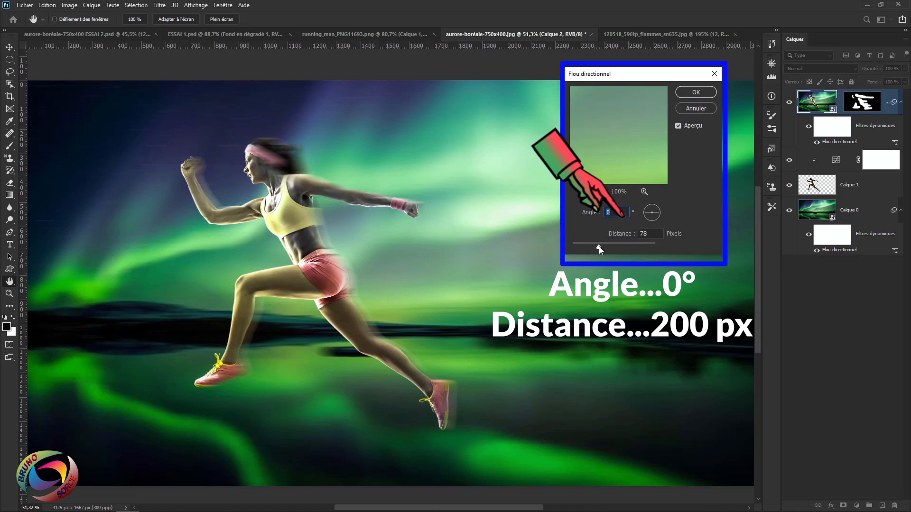
left_click_drag(599, 246, 617, 249)
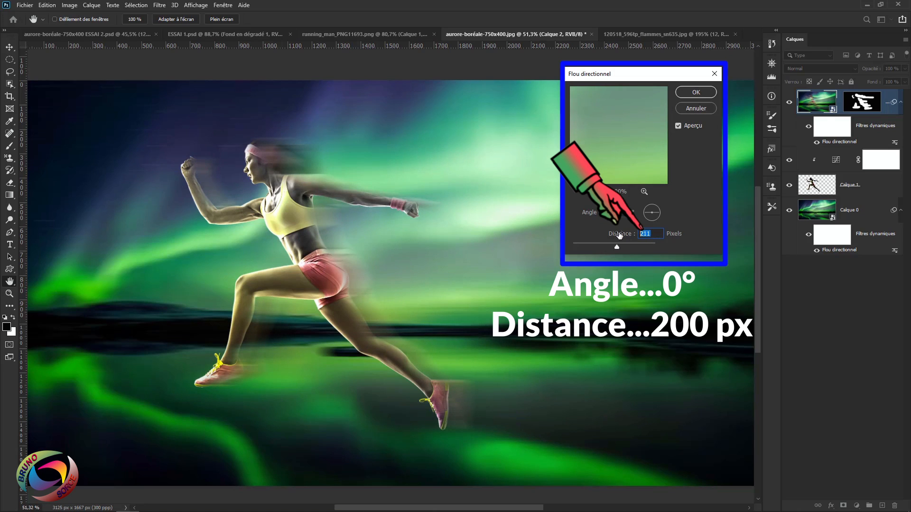
type("200")
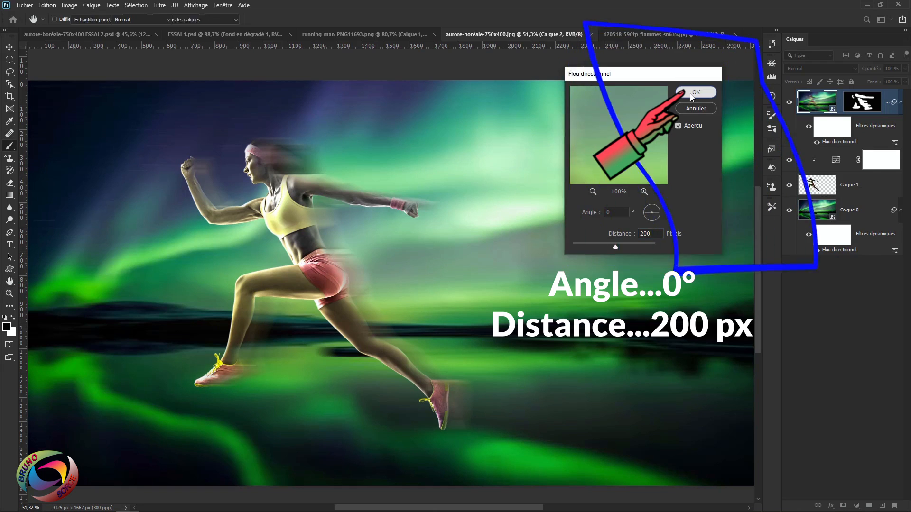
left_click(695, 92)
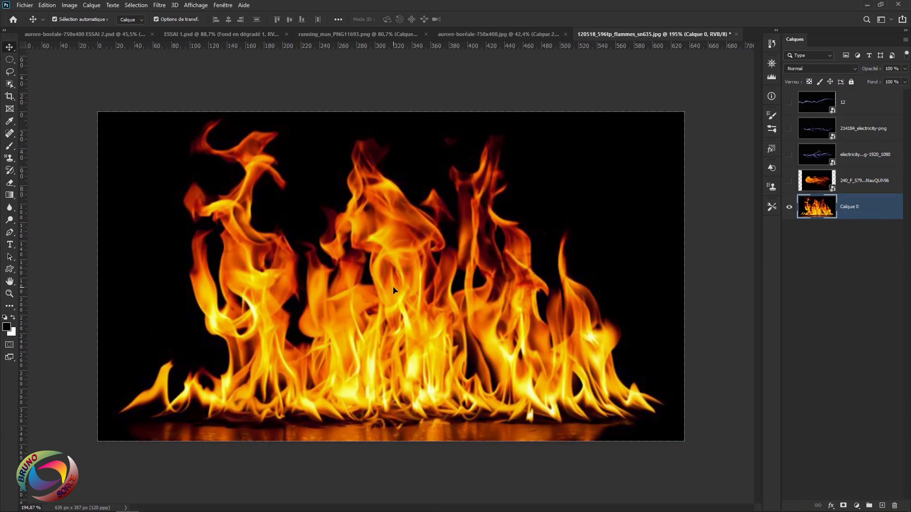
Bring the flame image onto the aurora composite and enlarge it proportionally to about 319 %
mouse_move(394, 290)
left_mouse_down()
mouse_move(464, 34)
mouse_move(392, 302)
left_mouse_up()
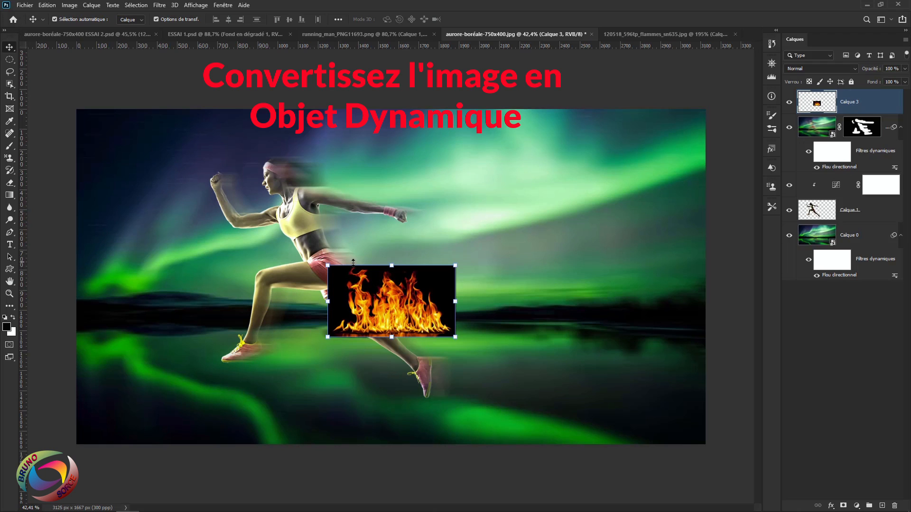
left_click_drag(327, 264, 204, 195)
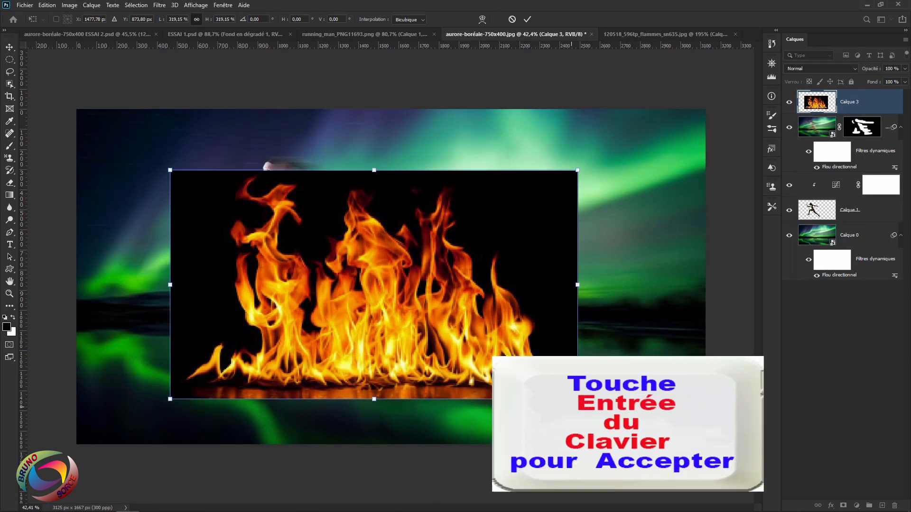
key("Return")
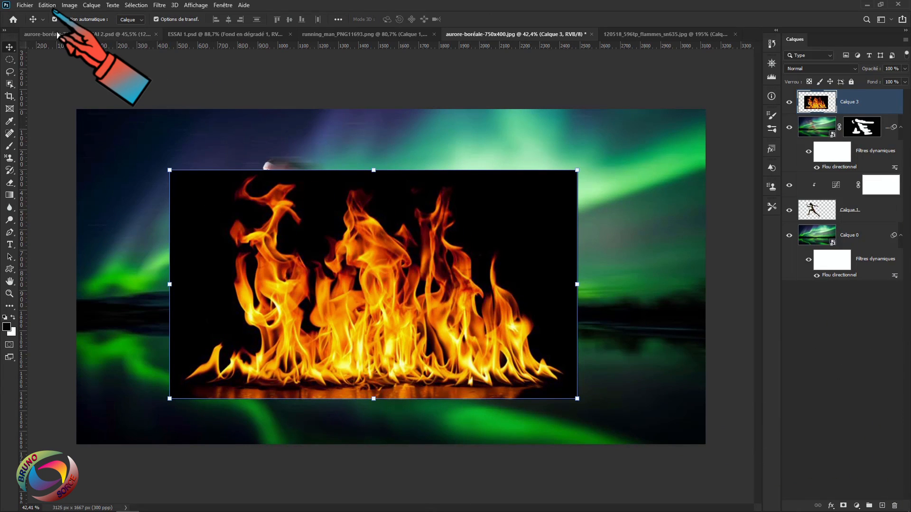
Rotate the flame layer 90° clockwise (Rotation horaire de 90°)
left_click(48, 5)
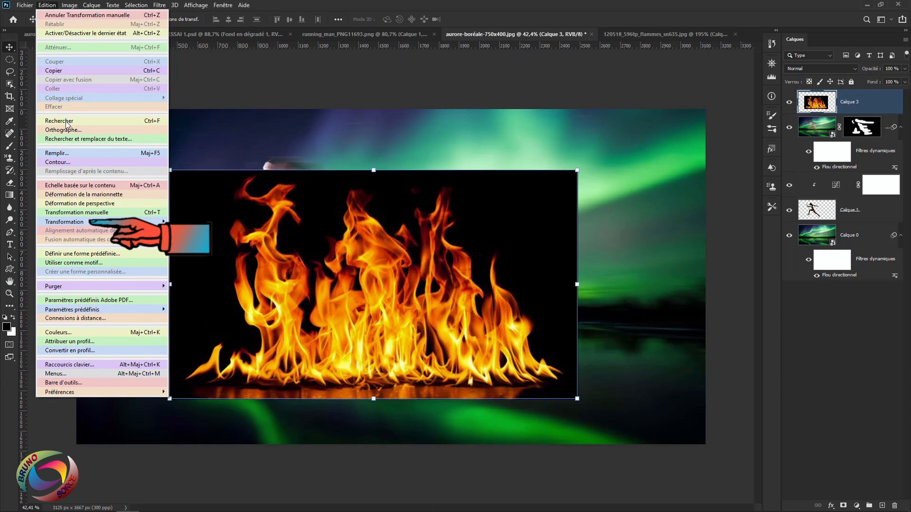
mouse_move(71, 227)
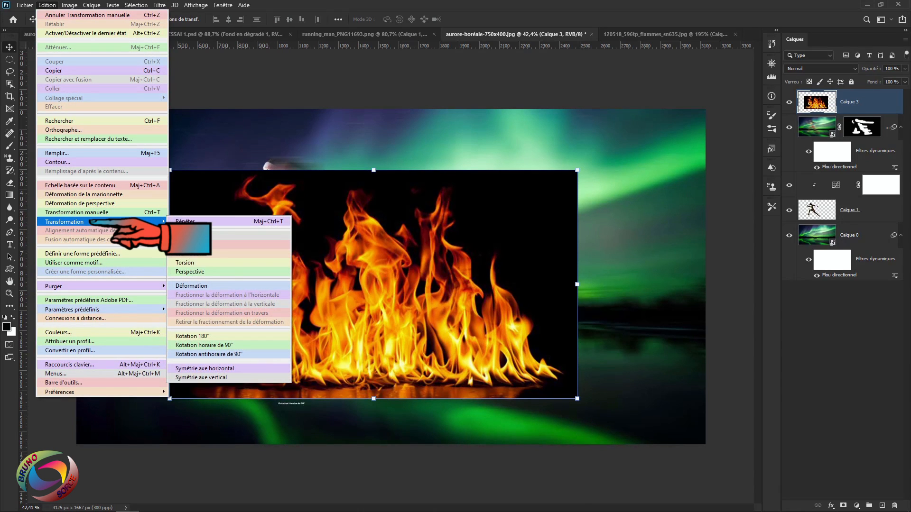
left_click(202, 346)
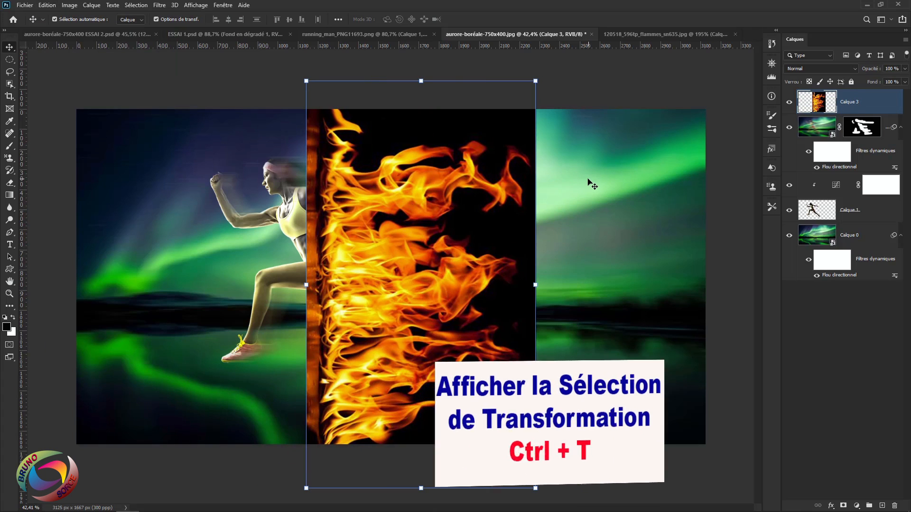
Warp the flame layer by stretching its right corners and edge well past the canvas's right side to elongate the flames
key("ctrl+t")
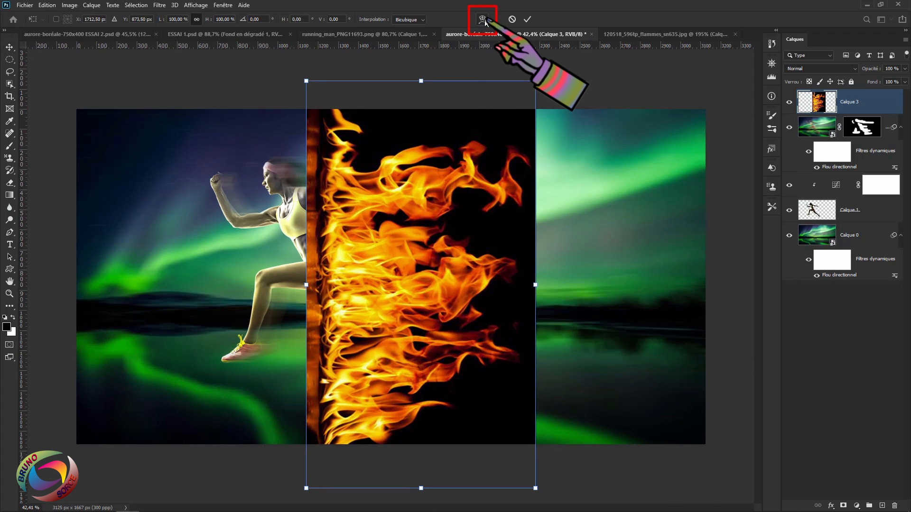
left_click(482, 20)
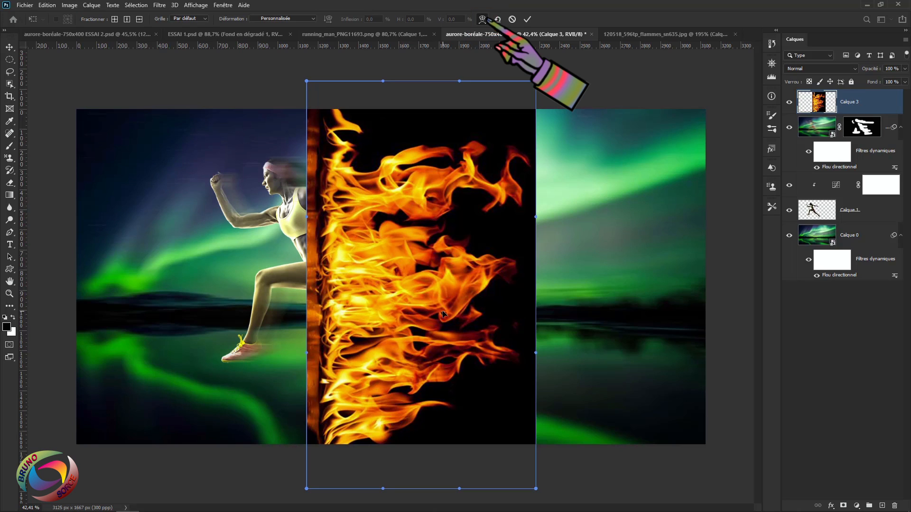
scroll(456, 306, "down", 3)
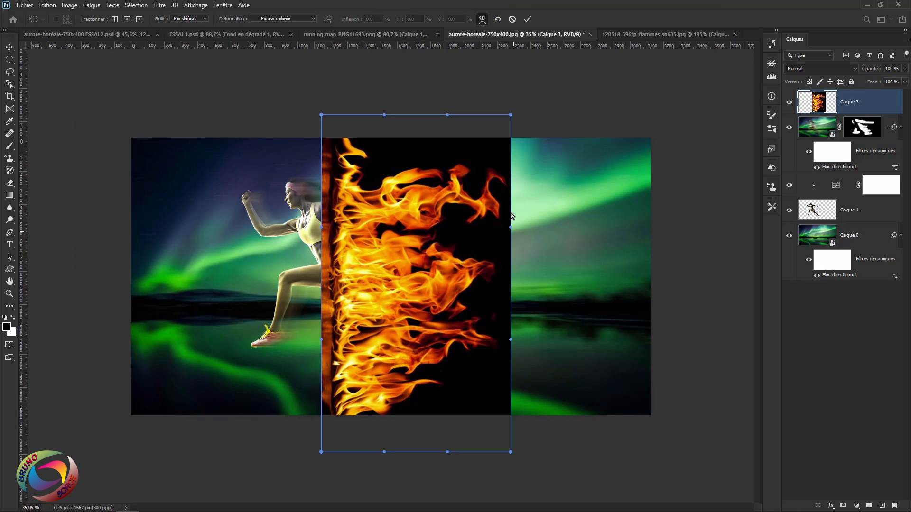
left_click_drag(511, 117, 668, 119)
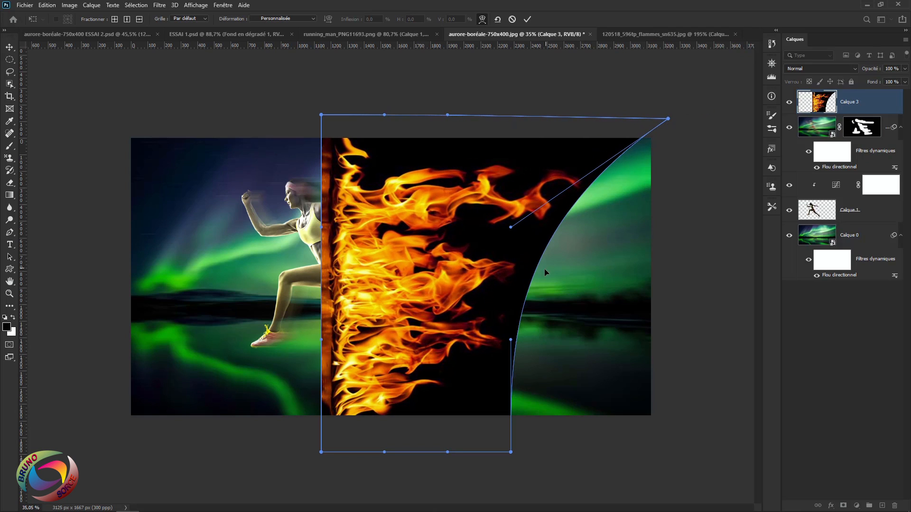
left_click_drag(510, 339, 725, 346)
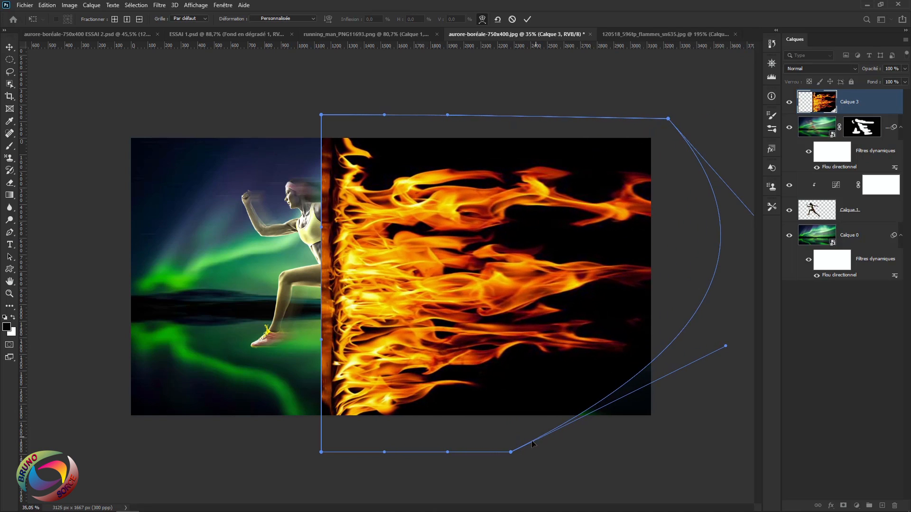
left_click_drag(511, 453, 713, 453)
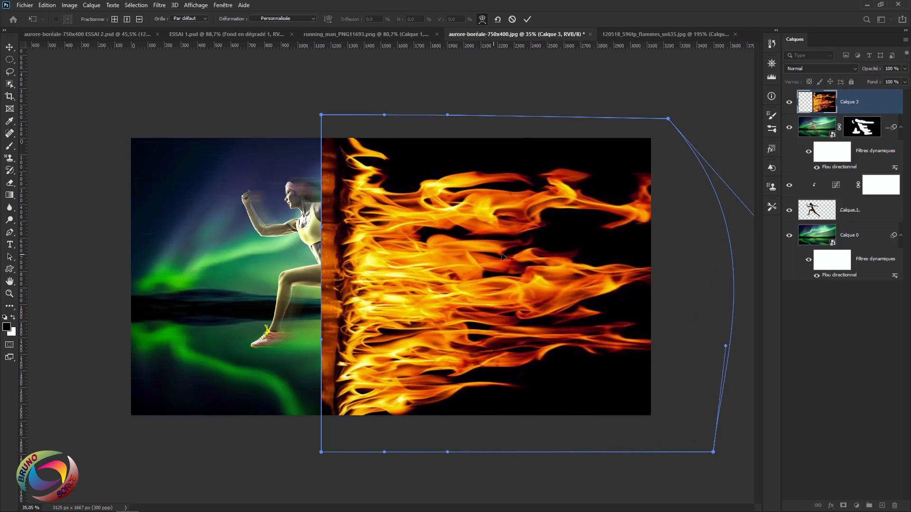
key("ctrl+minus")
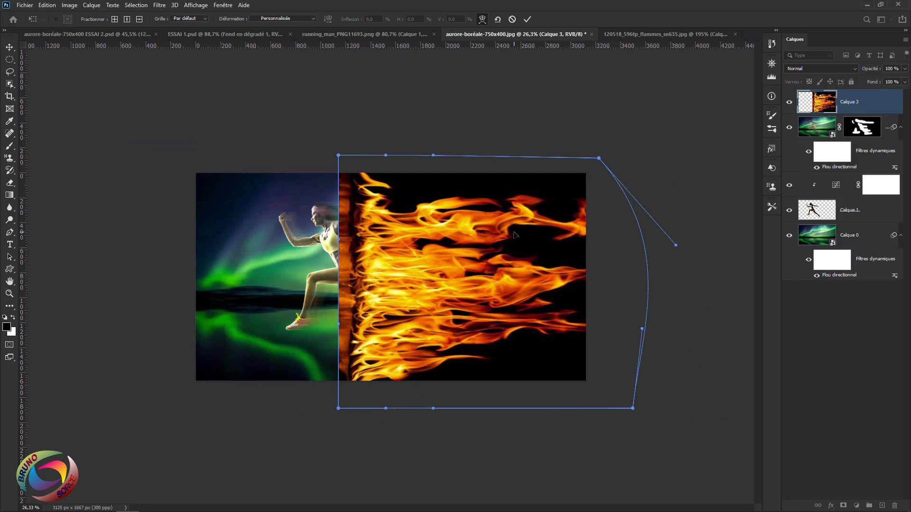
left_click_drag(598, 158, 695, 155)
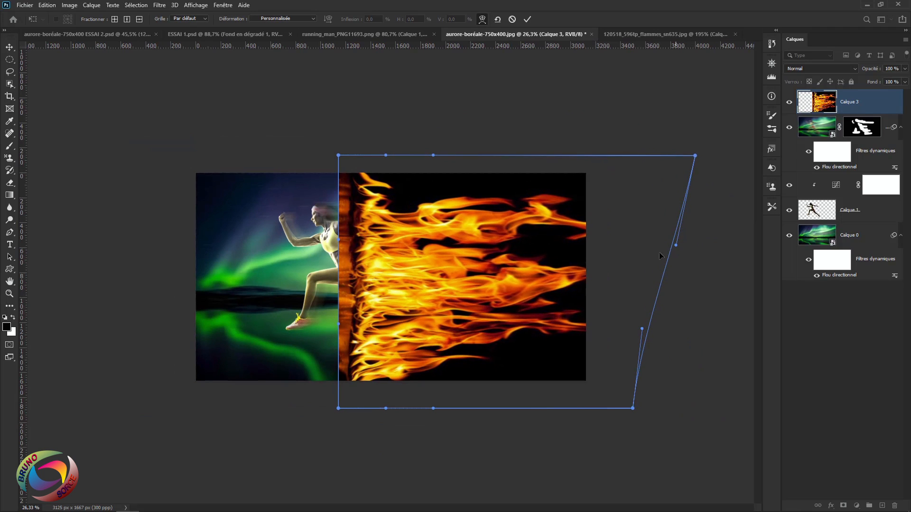
left_click_drag(633, 286, 702, 287)
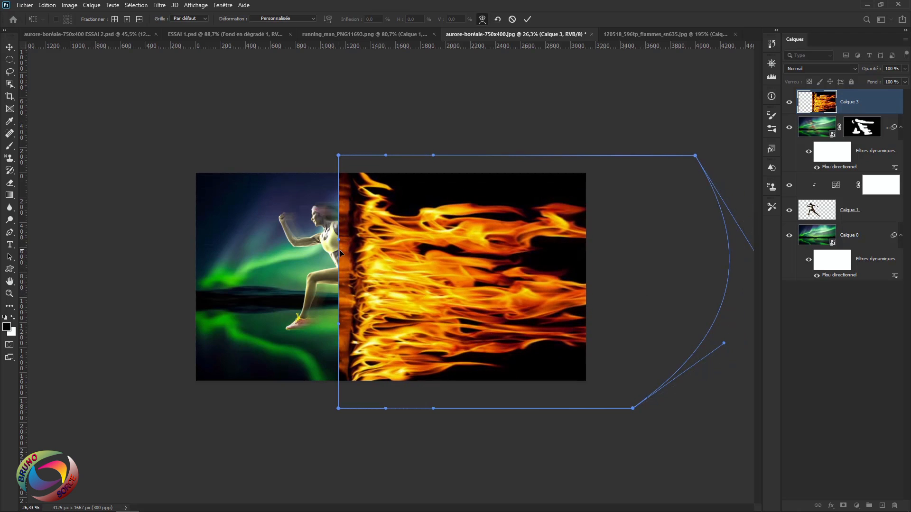
Pull the upper and lower left of the warped flames over the runner and apply the transformation
left_click_drag(352, 231, 318, 202)
left_click_drag(347, 376, 312, 378)
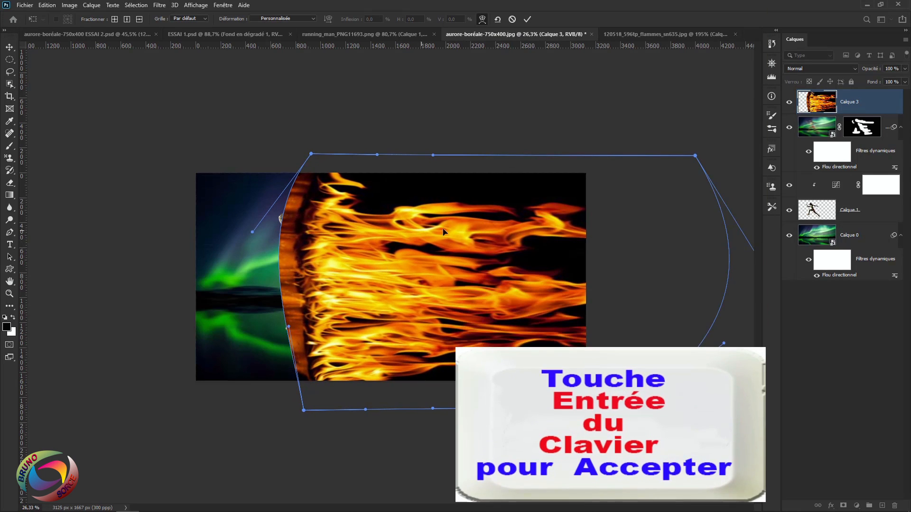
key("Return")
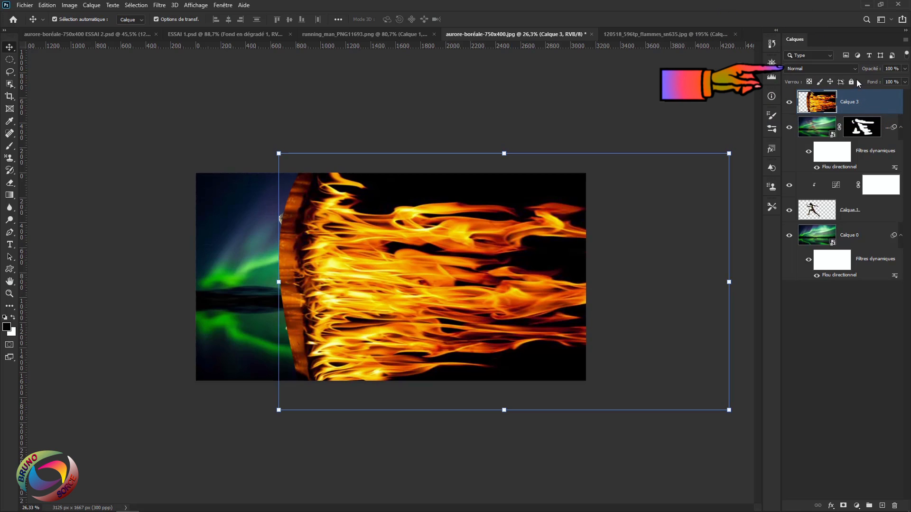
Set the flame layer's blend mode to Superposition
left_click(813, 68)
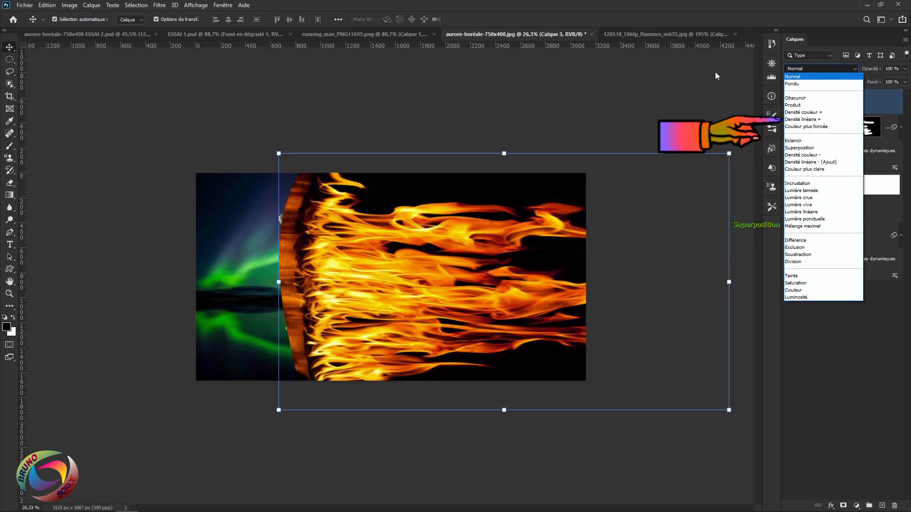
left_click(790, 148)
key("ctrl+plus")
key("ctrl+plus")
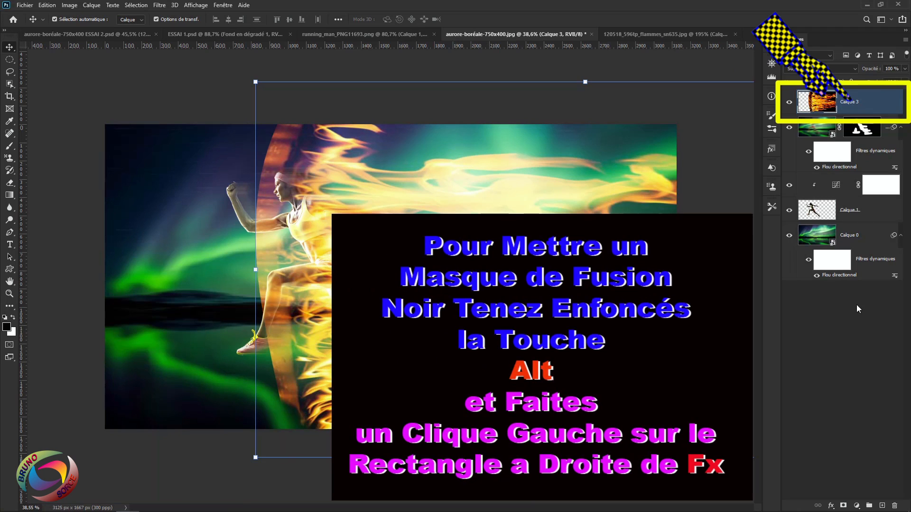
Add a black layer mask to the flame layer and prepare a white 175 px brush with 0 % hardness
left_click(843, 505, "alt")
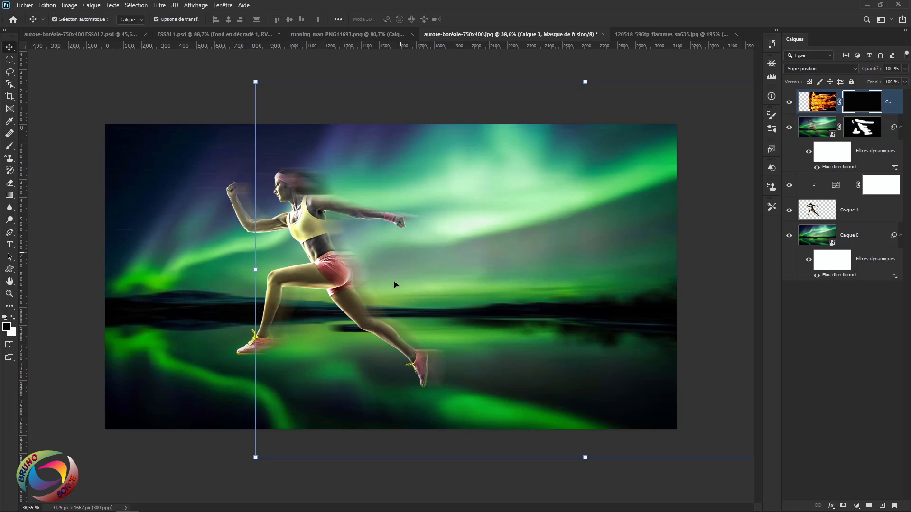
left_click(13, 317)
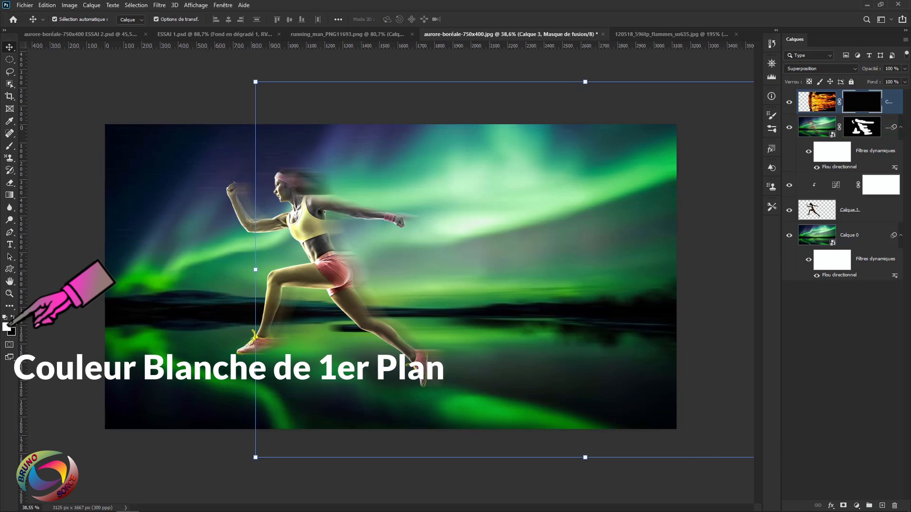
left_click(9, 146)
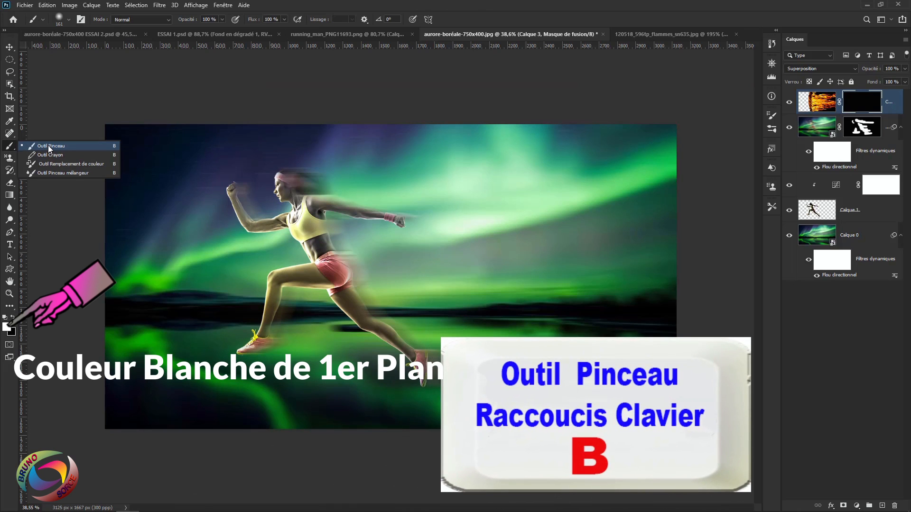
left_click(50, 149)
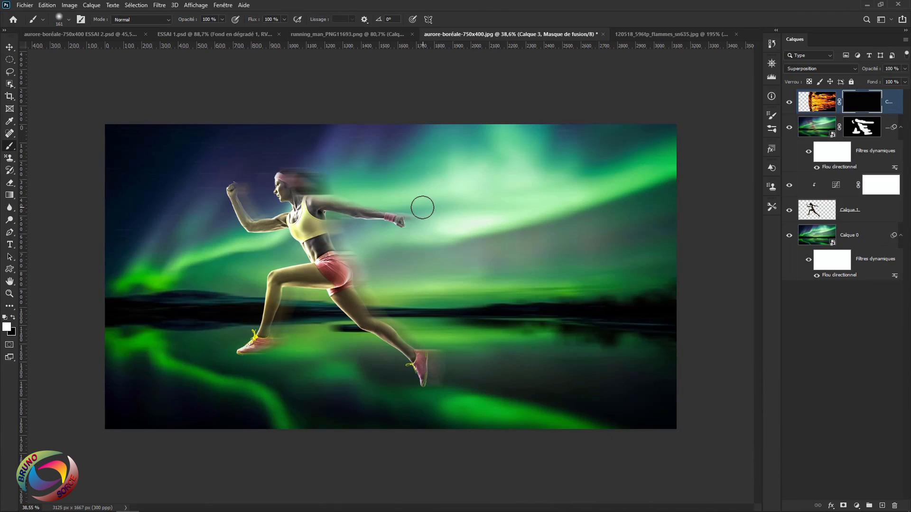
scroll(422, 207, "up", 2)
right_click(422, 208)
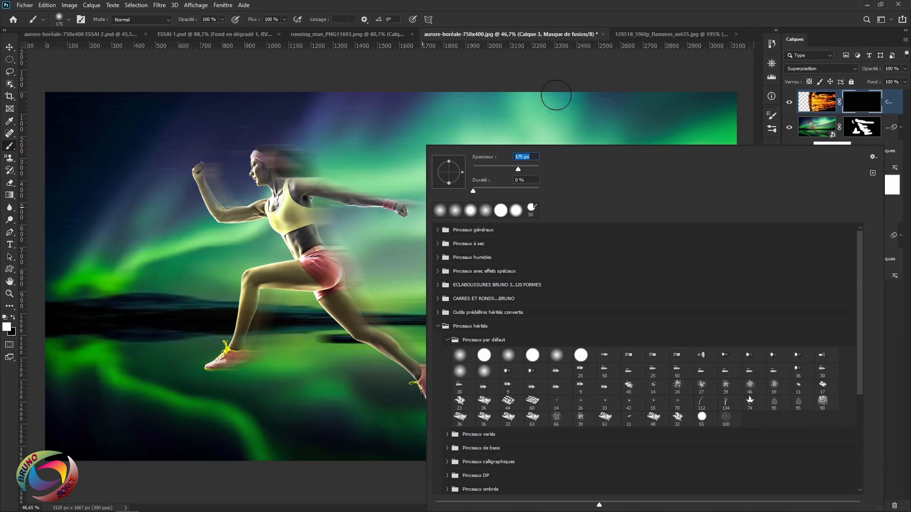
left_click(547, 18)
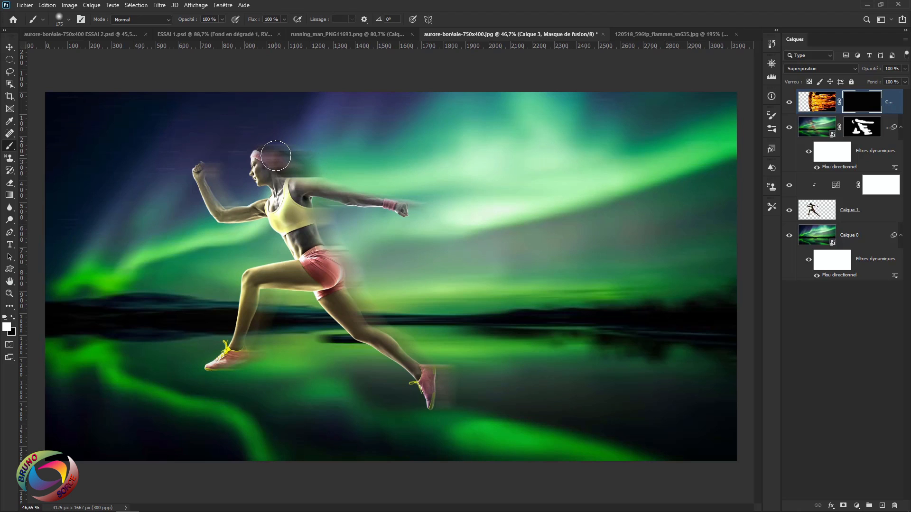
Paint white on the mask from the runner's hair, arm, back and rear leg toward the right canvas edge to reveal trailing flames
mouse_move(276, 156)
left_mouse_down()
mouse_move(395, 168)
mouse_move(533, 203)
left_mouse_up()
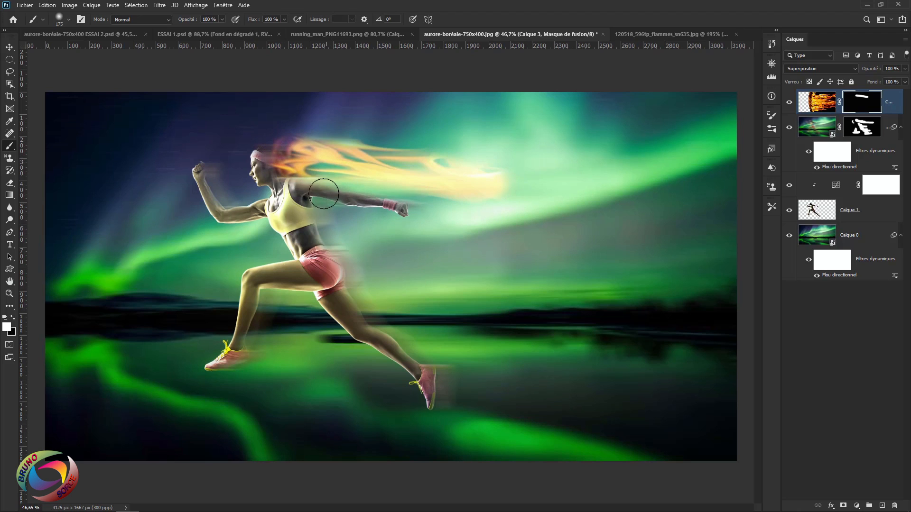
mouse_move(311, 175)
left_mouse_down()
mouse_move(342, 171)
mouse_move(455, 199)
mouse_move(382, 183)
mouse_move(385, 267)
mouse_move(370, 291)
mouse_move(360, 287)
mouse_move(528, 297)
left_mouse_up()
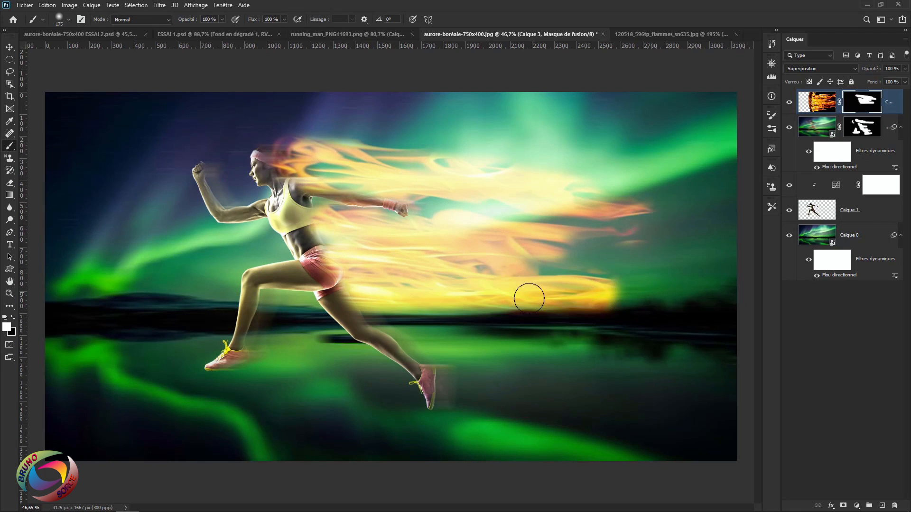
mouse_move(375, 310)
left_mouse_down()
mouse_move(563, 291)
mouse_move(432, 303)
mouse_move(392, 324)
mouse_move(587, 311)
left_mouse_up()
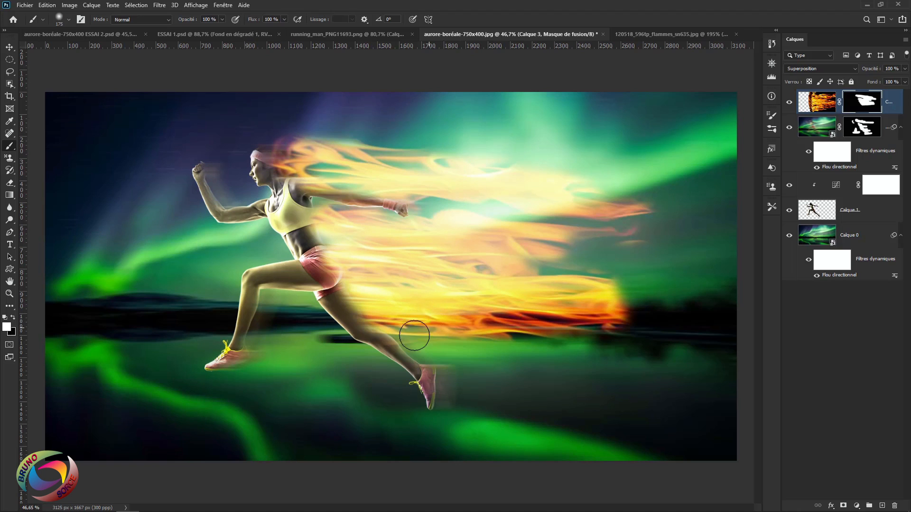
left_click_drag(411, 342, 639, 342)
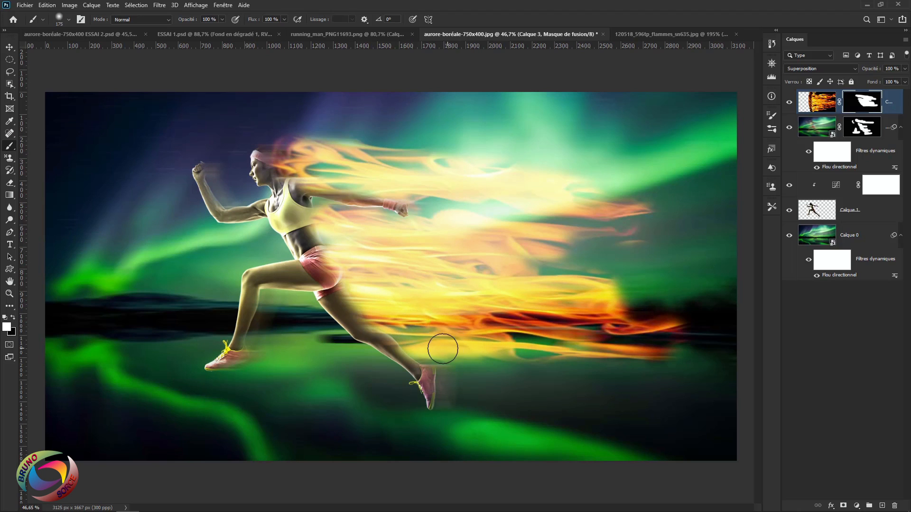
left_click_drag(436, 356, 667, 361)
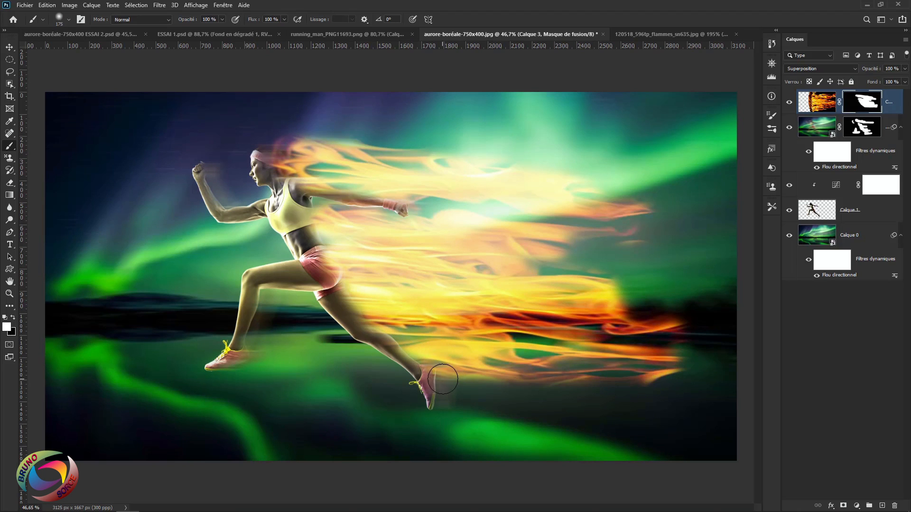
left_click_drag(443, 380, 678, 369)
mouse_move(444, 394)
left_mouse_down()
mouse_move(517, 398)
mouse_move(734, 377)
left_mouse_up()
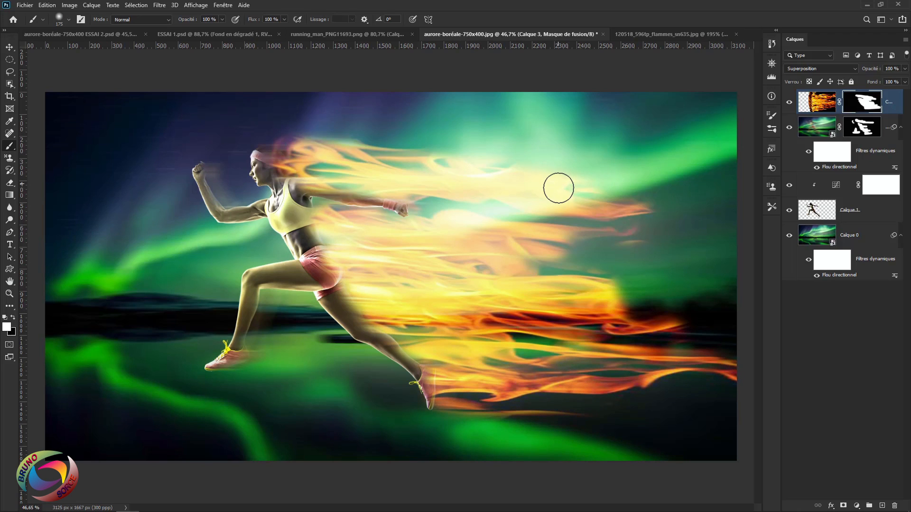
left_click_drag(559, 189, 610, 199)
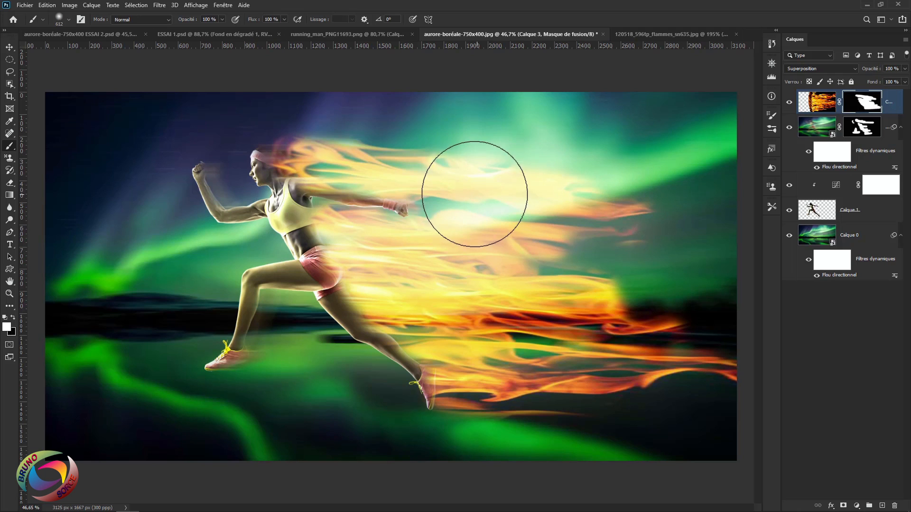
mouse_move(445, 189)
left_mouse_down()
mouse_move(712, 203)
mouse_move(620, 223)
mouse_move(671, 285)
mouse_move(700, 360)
mouse_move(553, 234)
mouse_move(606, 198)
mouse_move(681, 193)
mouse_move(599, 170)
mouse_move(557, 175)
left_mouse_up()
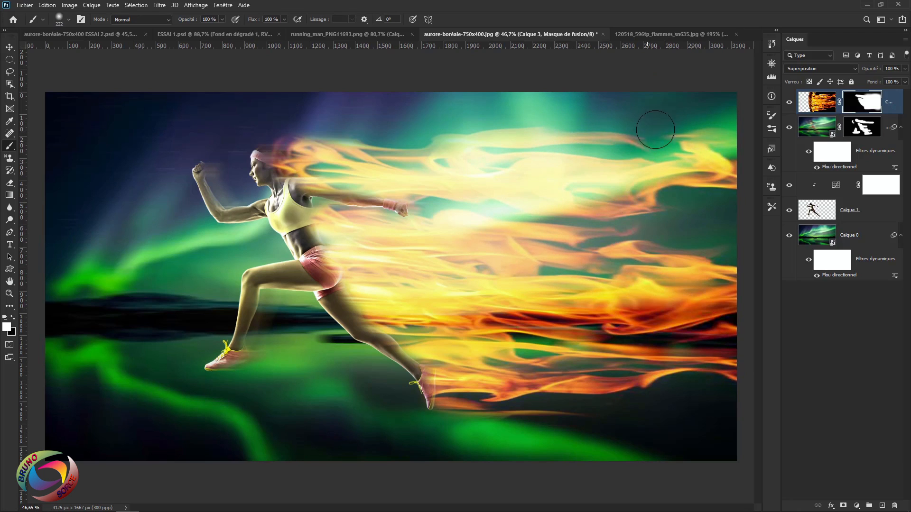
Paint black on the mask above the flames' upper edge to trim them, then restore white as the foreground colour
left_click_drag(717, 121, 668, 118)
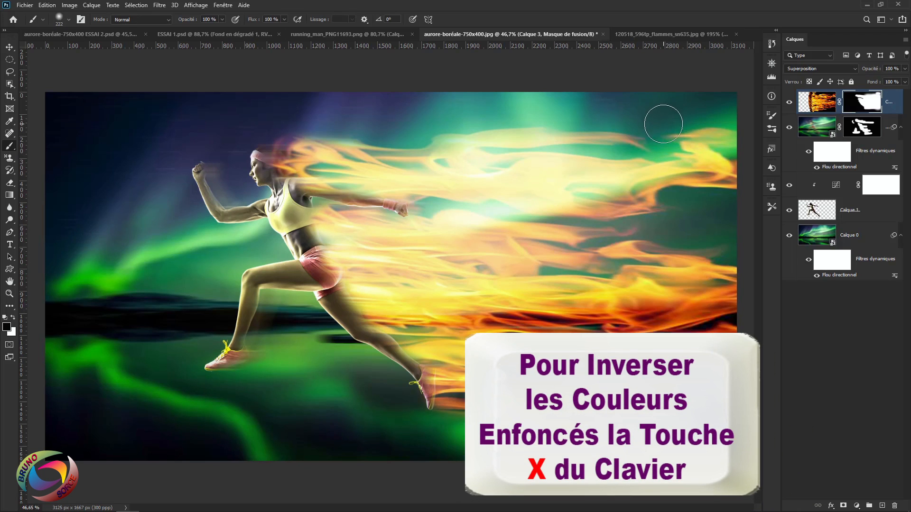
mouse_move(663, 124)
left_mouse_down()
mouse_move(739, 127)
mouse_move(447, 126)
left_mouse_up()
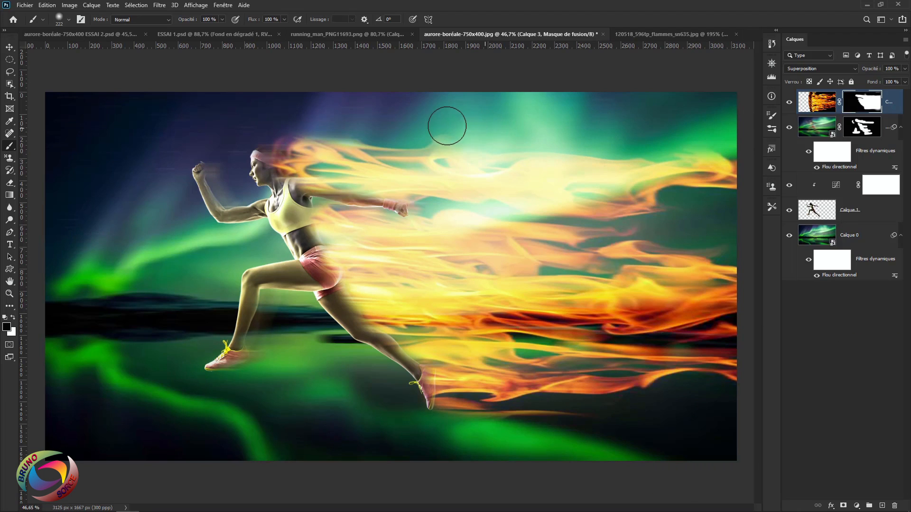
key("x")
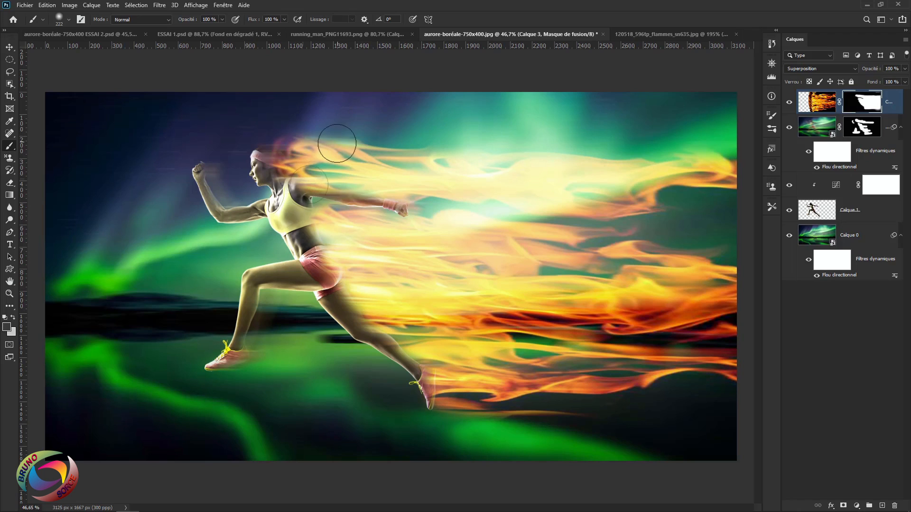
key("x")
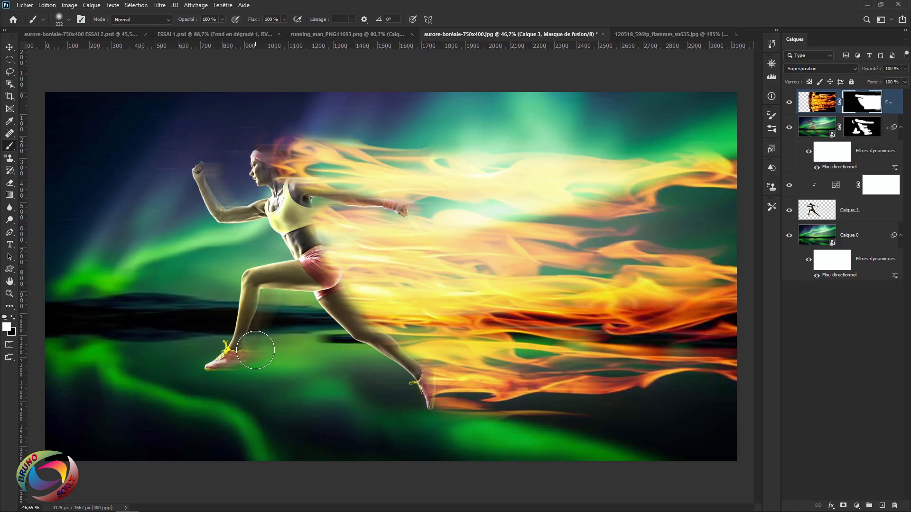
Switch to the flames document, show its fireball layer and hide Calque 0
left_click(653, 34)
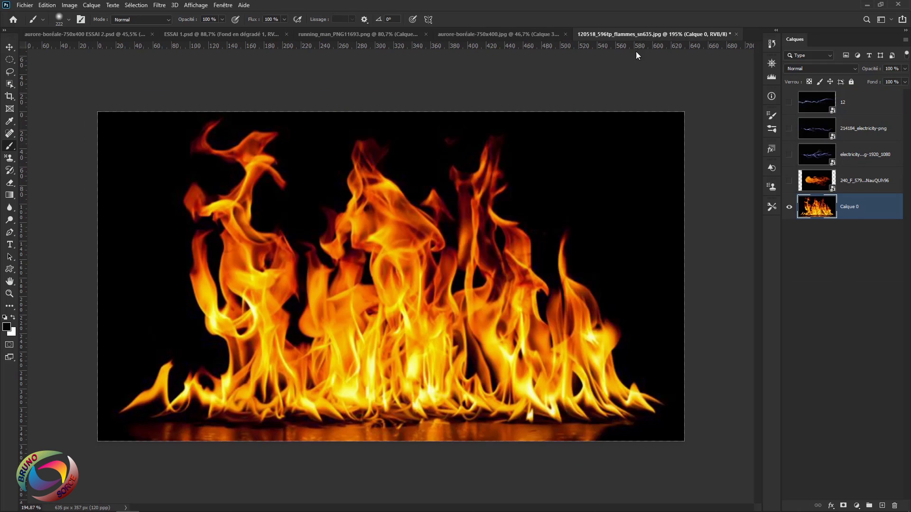
left_click(789, 180)
left_click(789, 207)
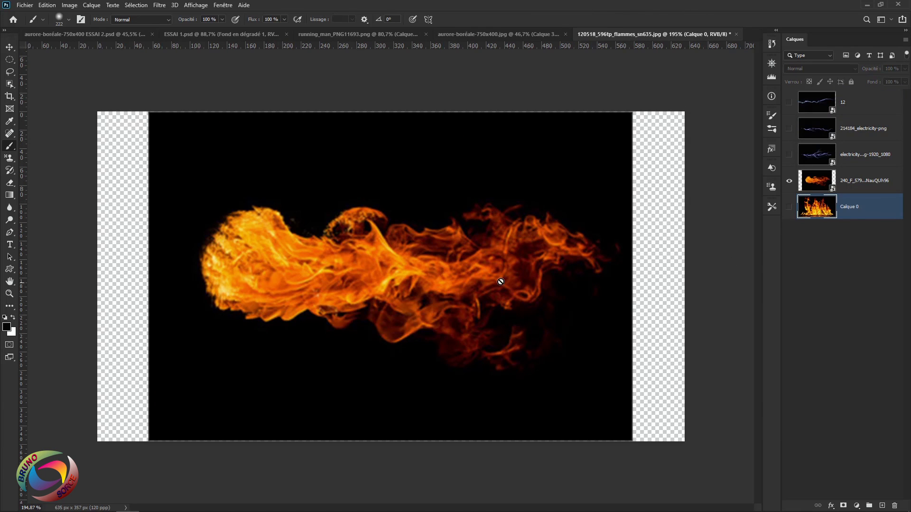
Bring the fireball layer onto the aurora composite and enlarge it proportionally over the runner's front leg
left_click(863, 180)
key("v")
left_click_drag(409, 236, 277, 341)
left_click_drag(221, 302, 87, 206)
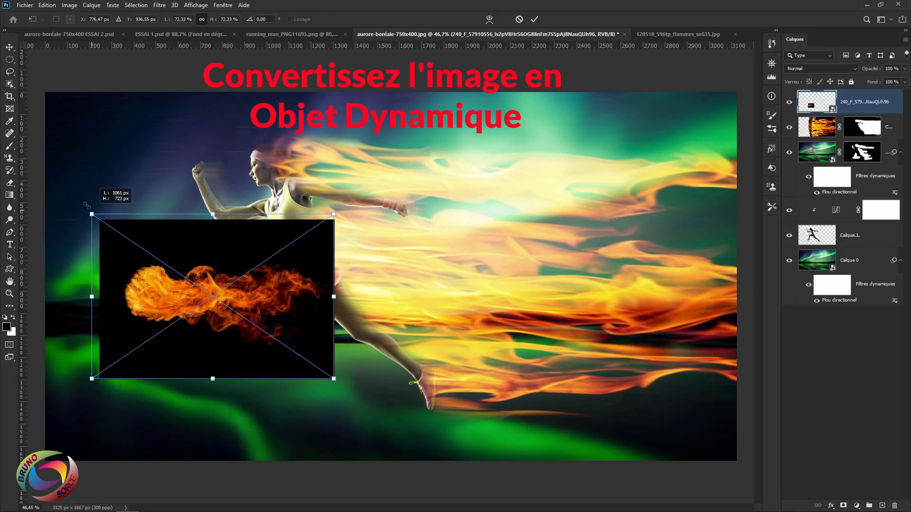
left_click_drag(87, 206, 73, 195)
key("Return")
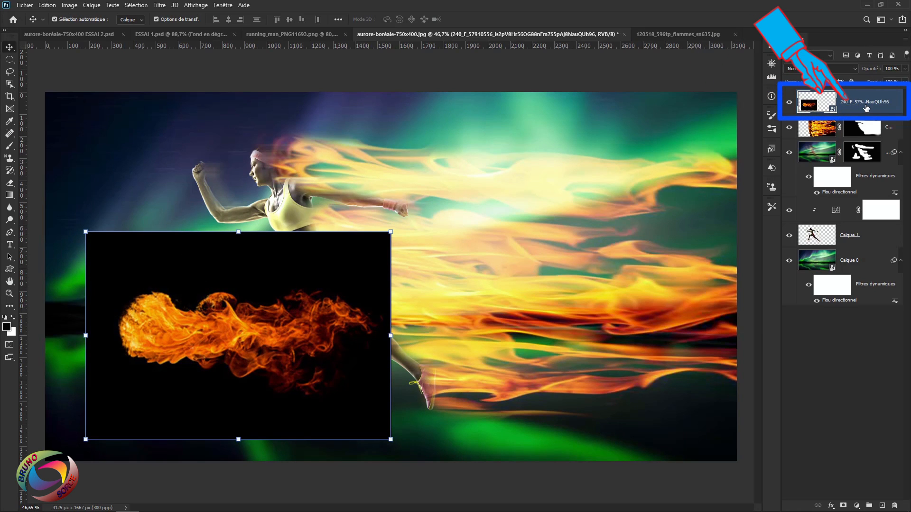
Set the fireball layer's blend mode to Superposition and move it over the runner's front foot
left_click(821, 69)
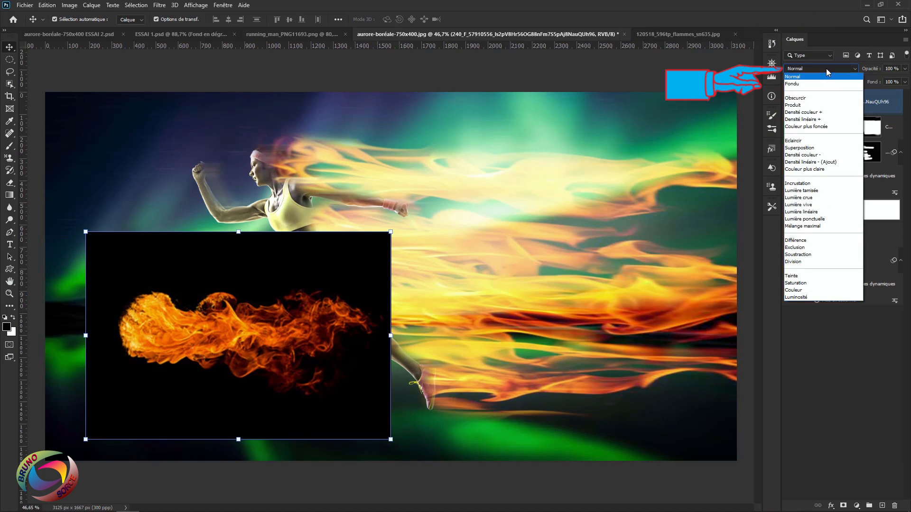
left_click(790, 149)
left_click_drag(164, 327, 196, 337)
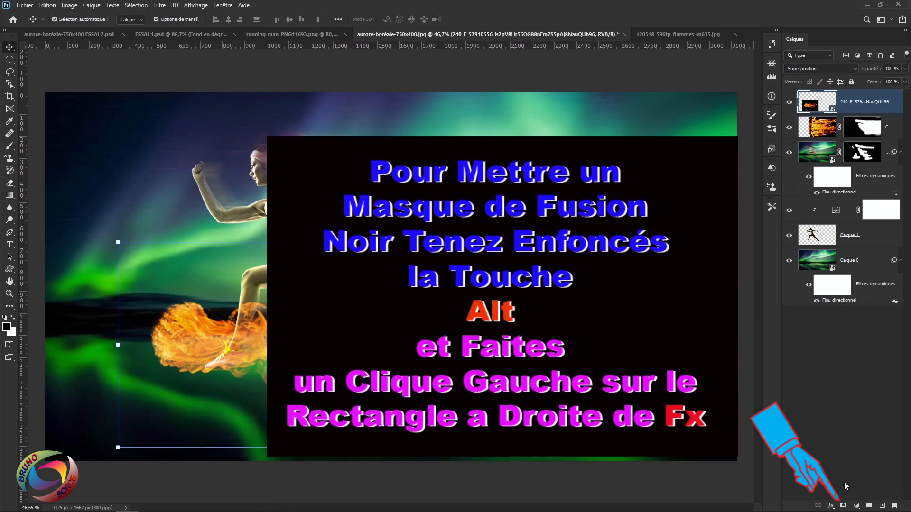
Add a black mask to the fireball layer, paint white behind the front leg, and switch to black to clean the rear leg
left_click(843, 505, "alt")
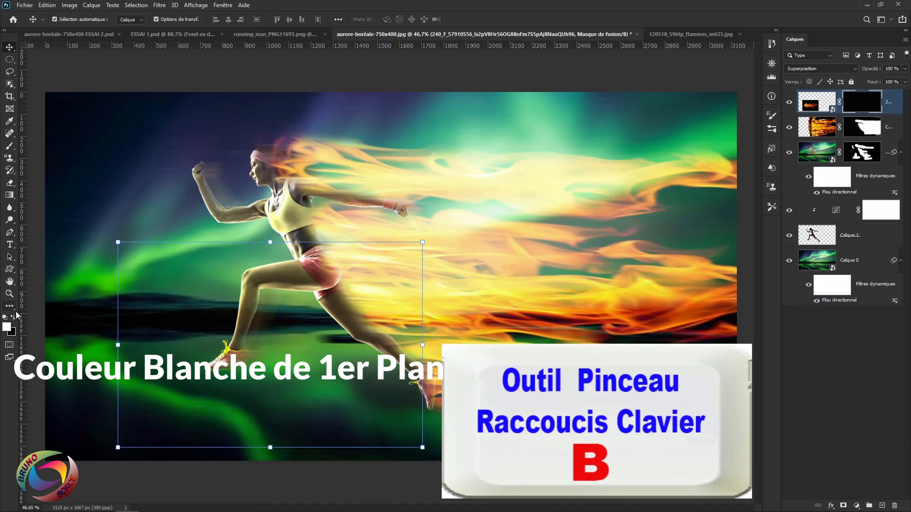
key("b")
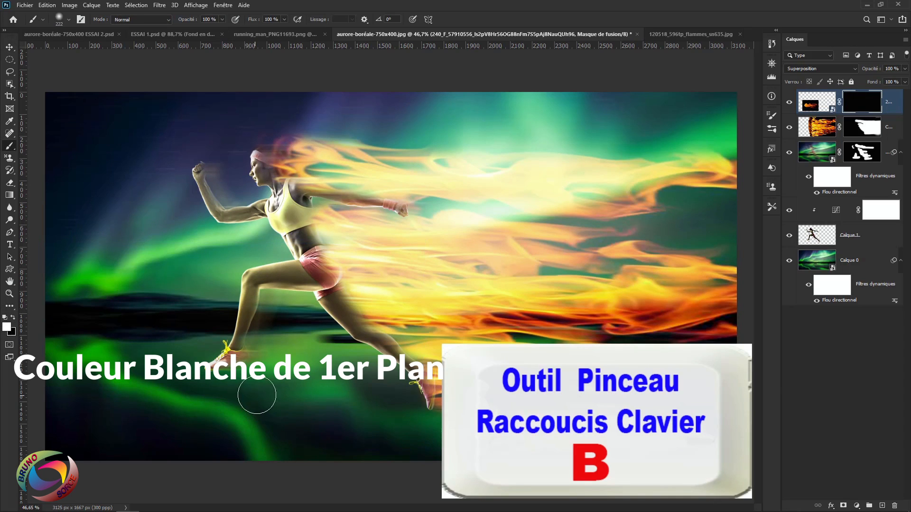
mouse_move(251, 367)
left_mouse_down()
mouse_move(287, 363)
mouse_move(260, 345)
mouse_move(270, 338)
mouse_move(387, 346)
left_mouse_up()
mouse_move(276, 323)
left_mouse_down()
mouse_move(259, 310)
mouse_move(383, 338)
left_mouse_up()
mouse_move(298, 367)
left_mouse_down()
mouse_move(432, 372)
mouse_move(359, 350)
mouse_move(438, 346)
mouse_move(404, 334)
mouse_move(510, 343)
mouse_move(360, 298)
left_mouse_up()
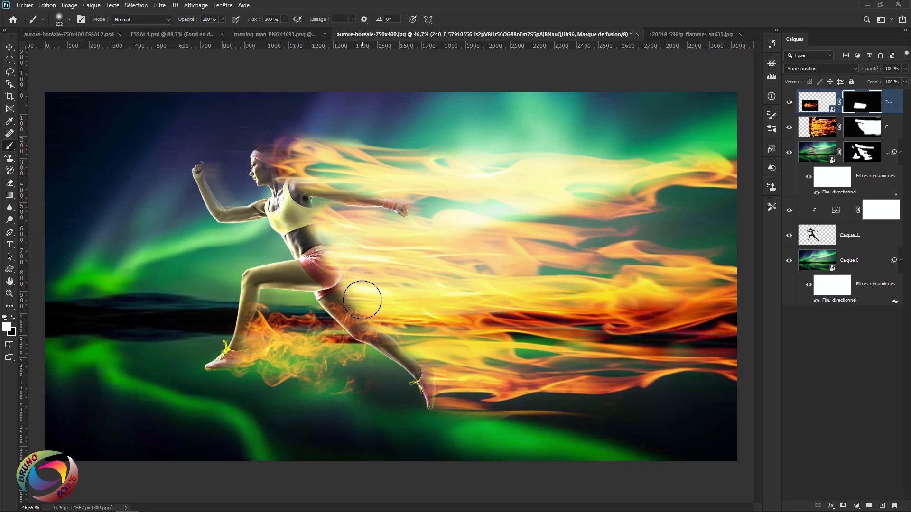
key("x")
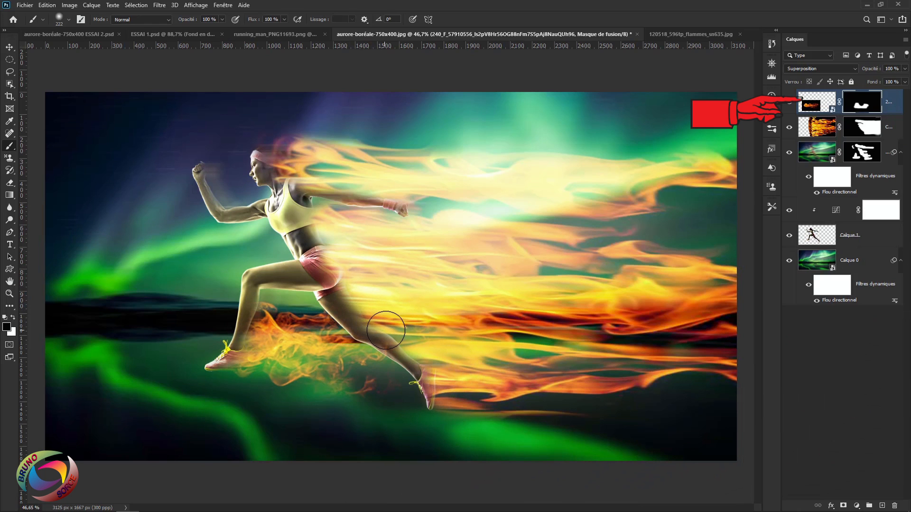
Duplicate the masked fireball layer twice and place one copy over the runner's raised front fist
key("v")
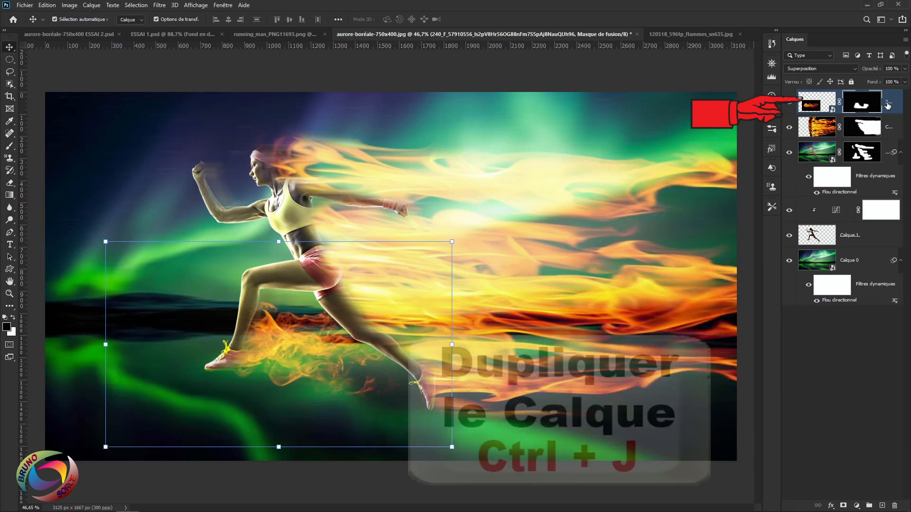
key("ctrl+j")
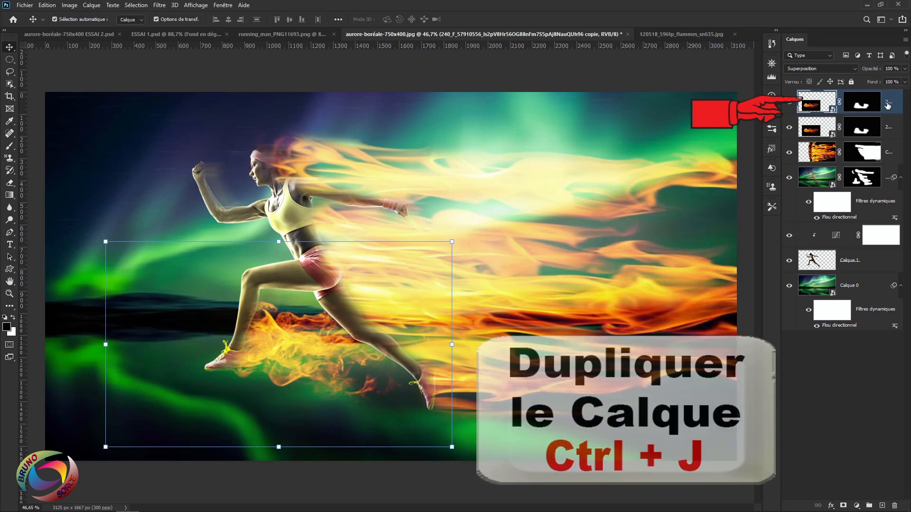
left_click_drag(283, 340, 174, 159)
key("ctrl+j")
Reduce the other fireball copy's height to 77.93% and position it over the runner's front knee
left_click(274, 287)
left_click_drag(273, 297, 288, 308)
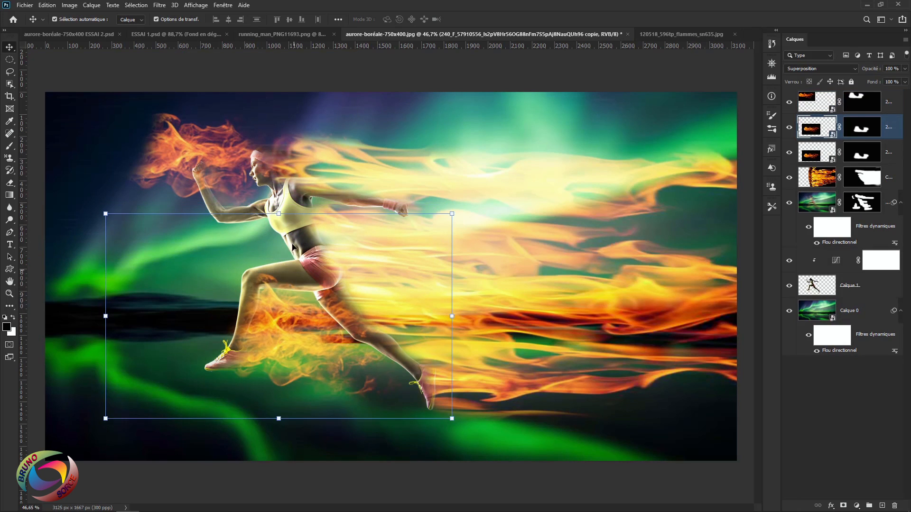
left_click_drag(279, 212, 279, 259)
left_click_drag(306, 326, 256, 296)
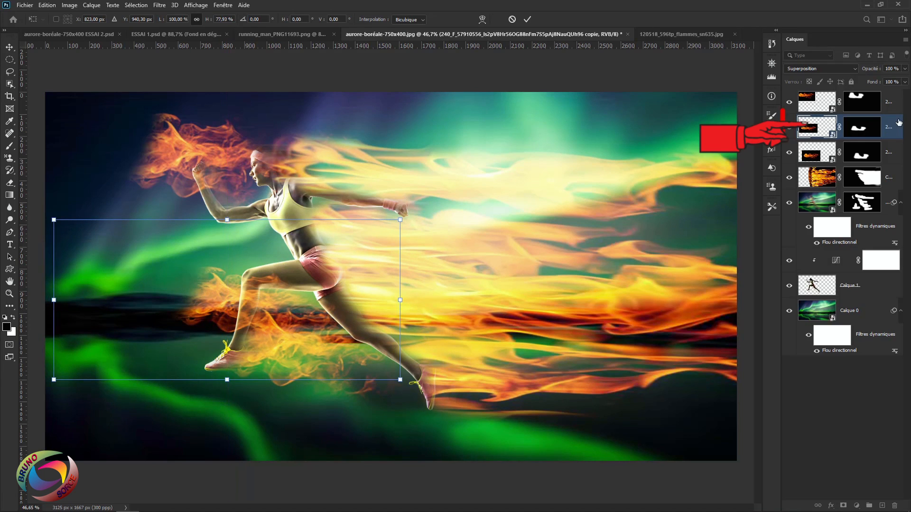
Paint black on the knee copy's mask to remove flames in front of and across the front leg
left_click(859, 133)
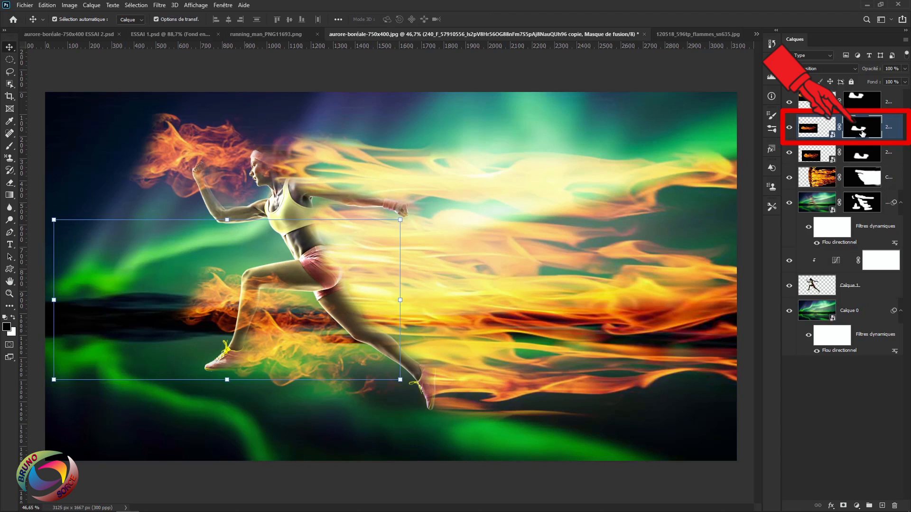
key("b")
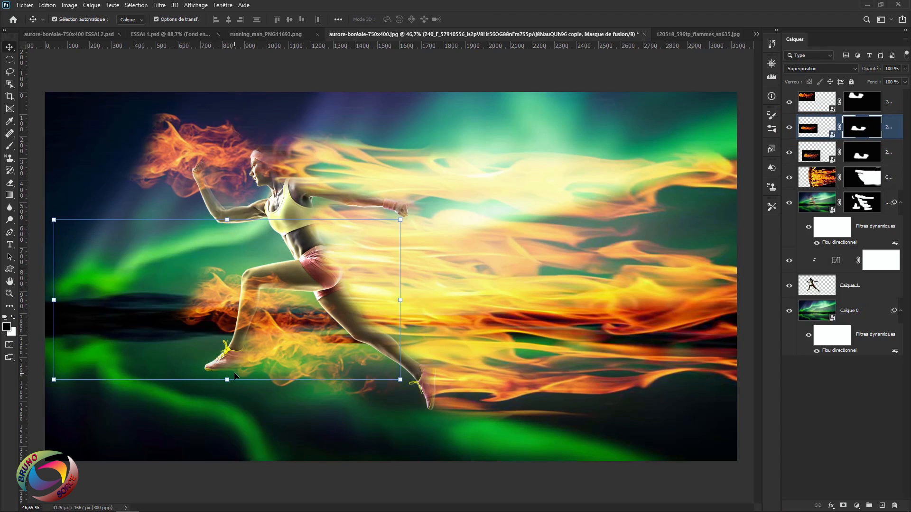
mouse_move(196, 311)
left_mouse_down()
mouse_move(221, 248)
mouse_move(172, 317)
mouse_move(215, 262)
mouse_move(187, 306)
mouse_move(200, 278)
mouse_move(213, 288)
mouse_move(222, 276)
mouse_move(216, 303)
mouse_move(230, 269)
mouse_move(284, 271)
left_mouse_up()
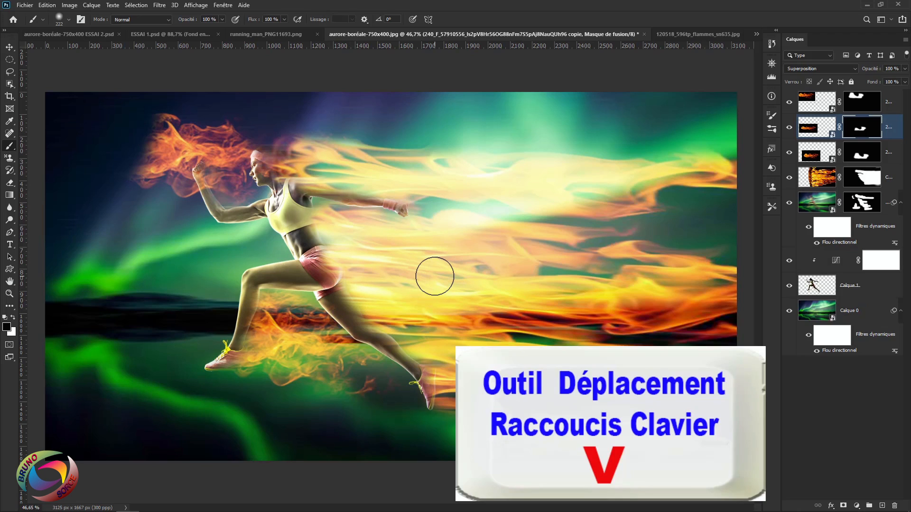
Move the fist fireball copy between the front arm and face, and paint black on its mask around the arm and torso
key("v")
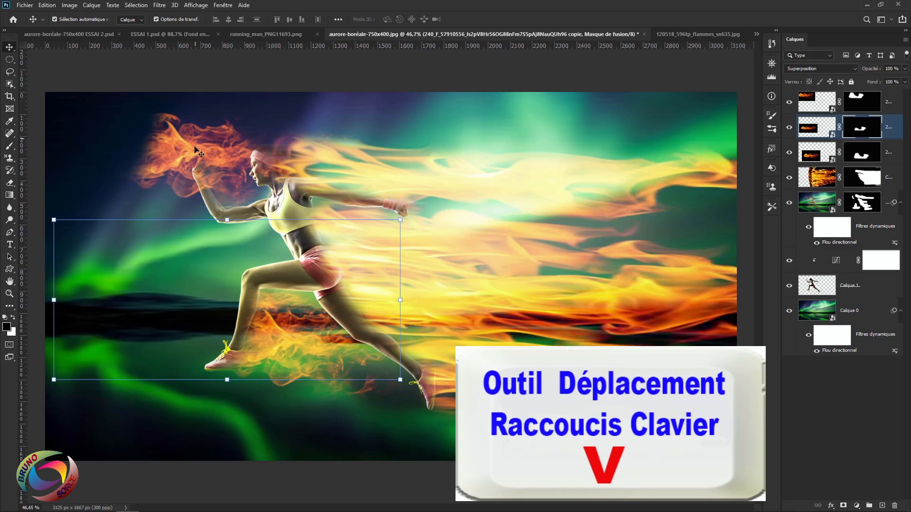
left_click_drag(196, 150, 243, 185)
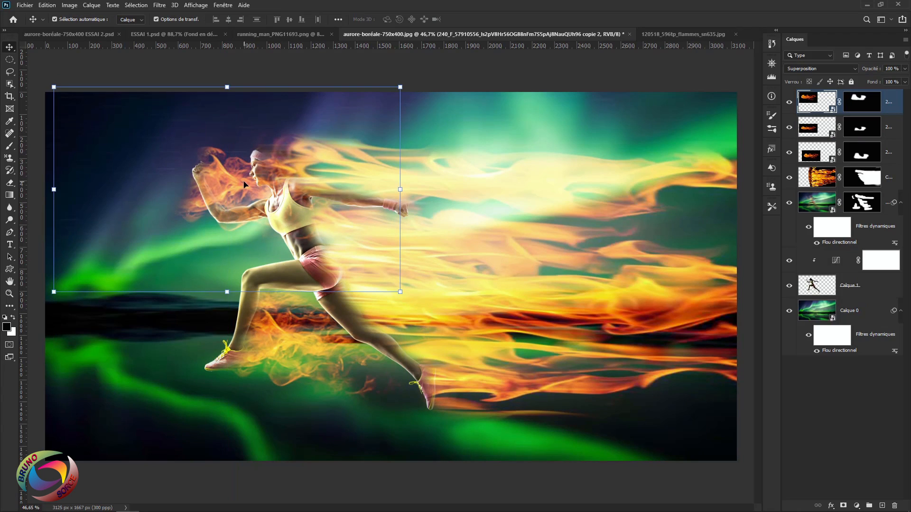
left_click(861, 105)
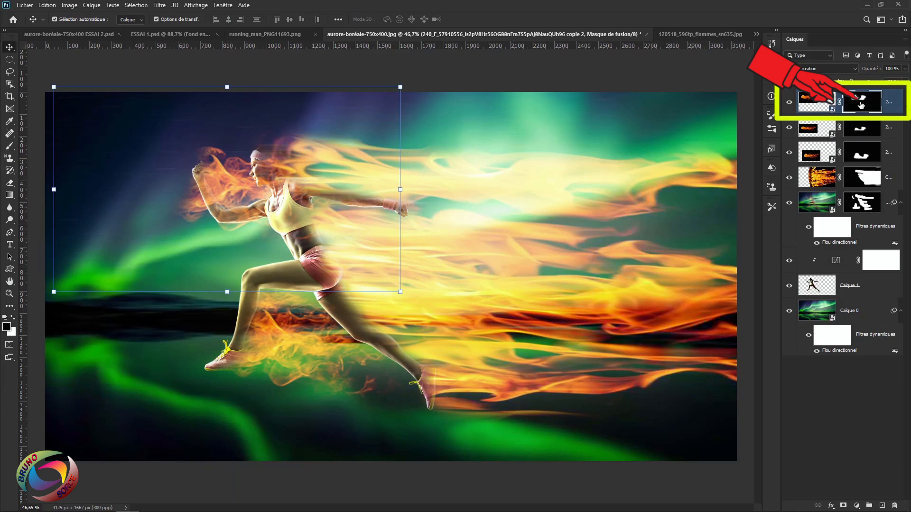
key("b")
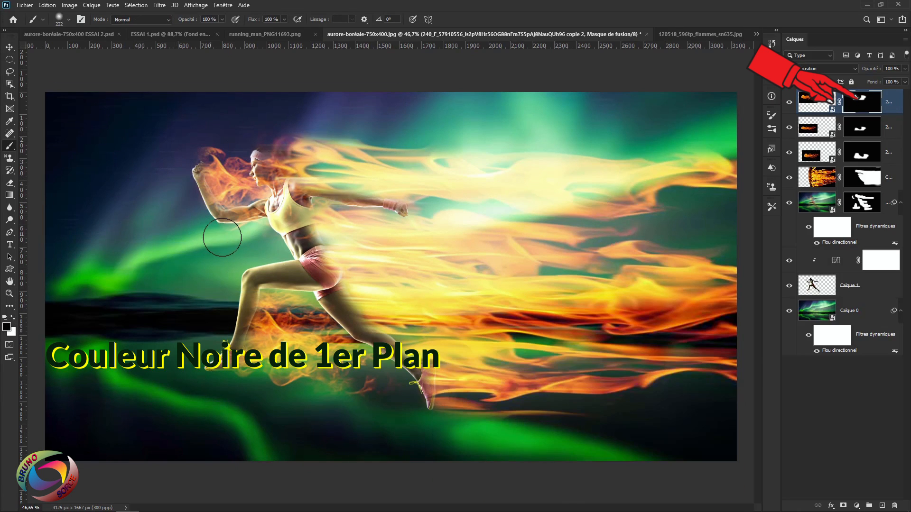
left_click_drag(191, 138, 215, 137)
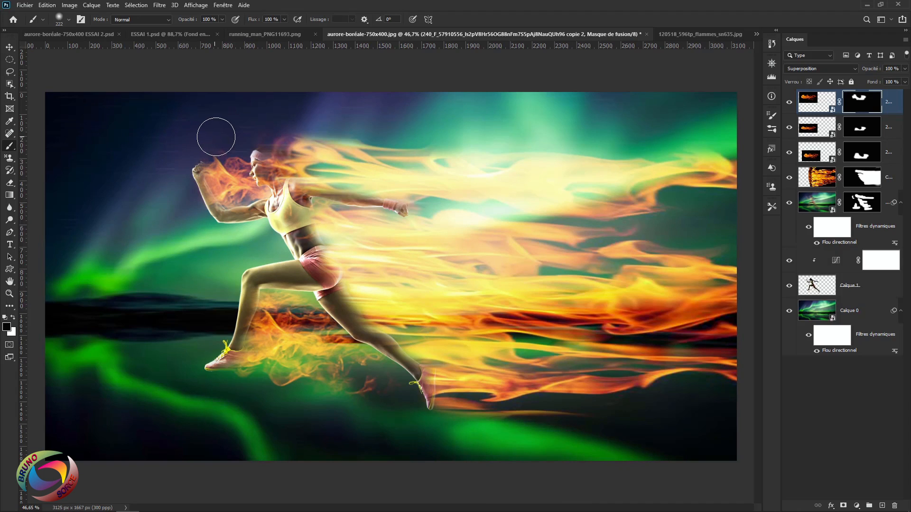
mouse_move(268, 168)
left_mouse_down()
mouse_move(283, 170)
mouse_move(287, 218)
left_mouse_up()
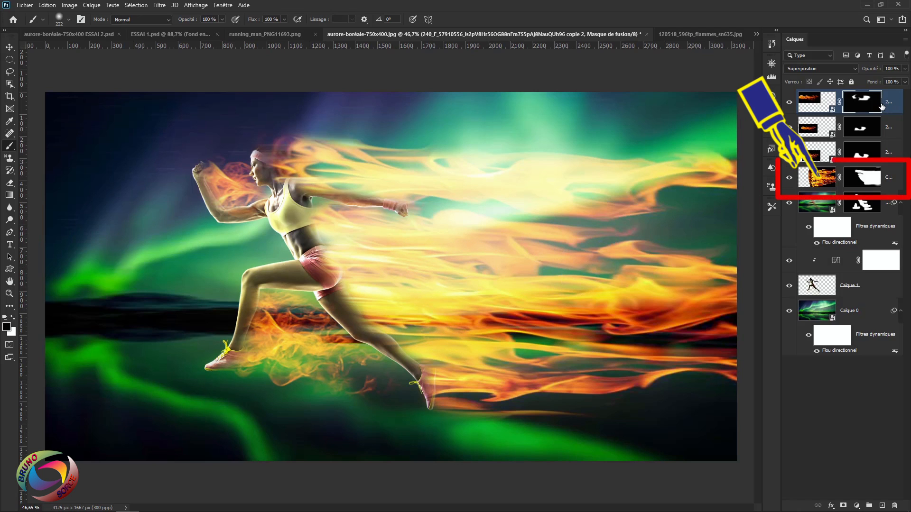
Group the three fireball layers with the flames layer directly below them
left_click(892, 180)
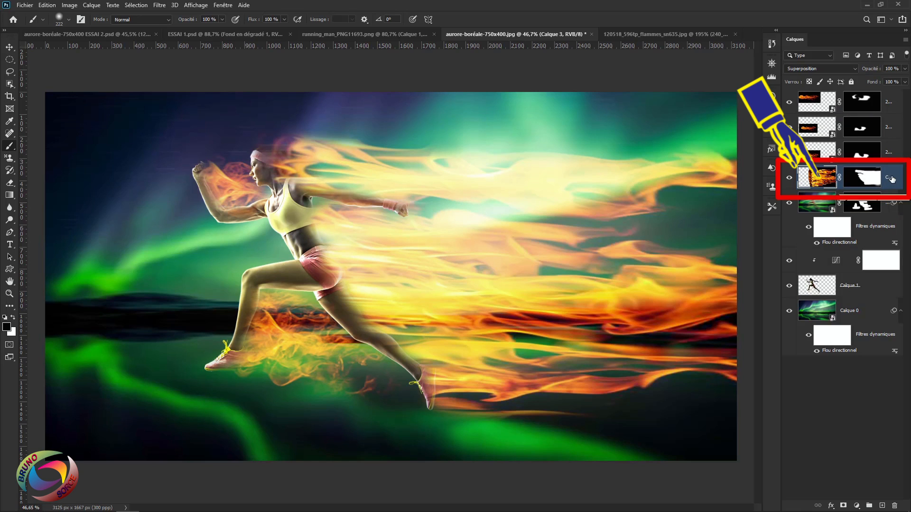
left_click(888, 102)
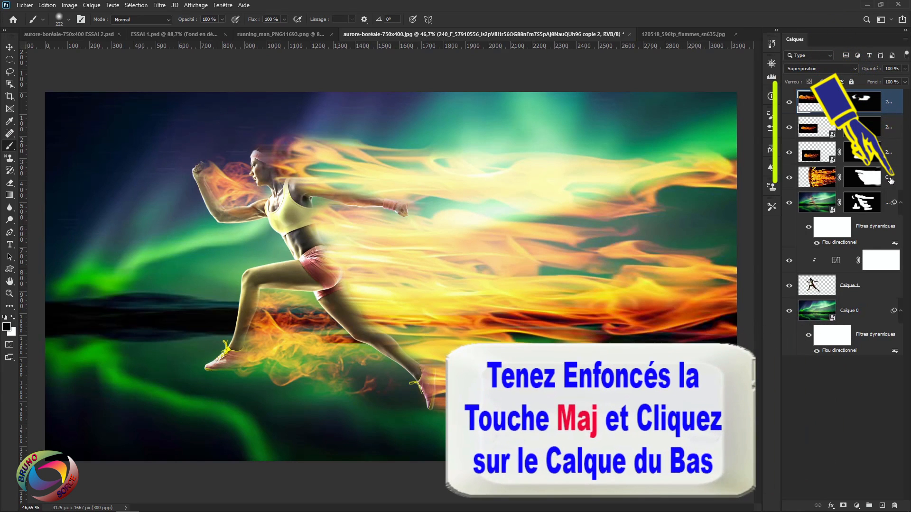
left_click(890, 181, "shift")
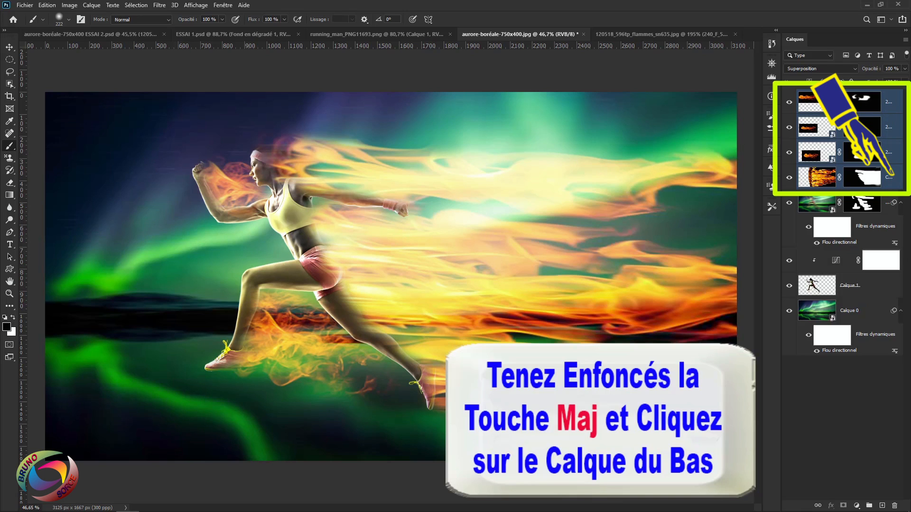
key("ctrl+g")
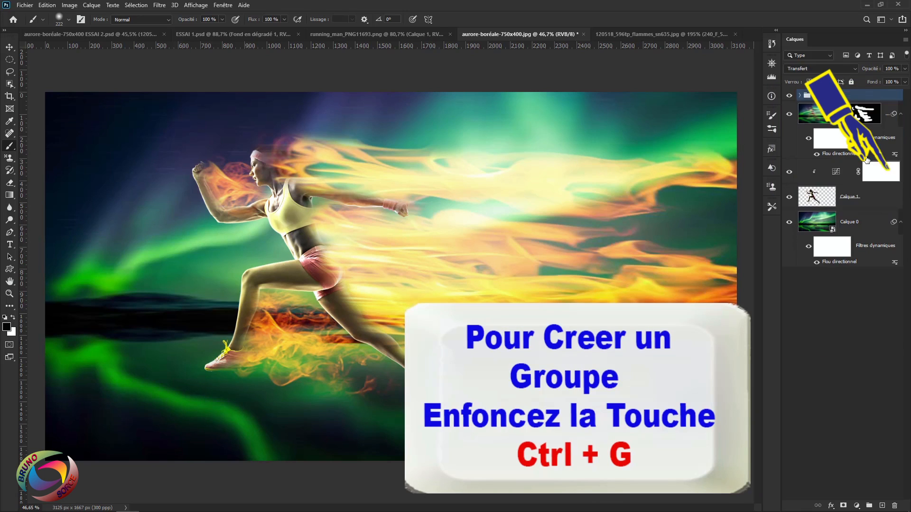
Expand the group and apply Flou directionnel to the uppermost fireball copy with a 0° angle and 229-pixel distance
left_click(800, 95)
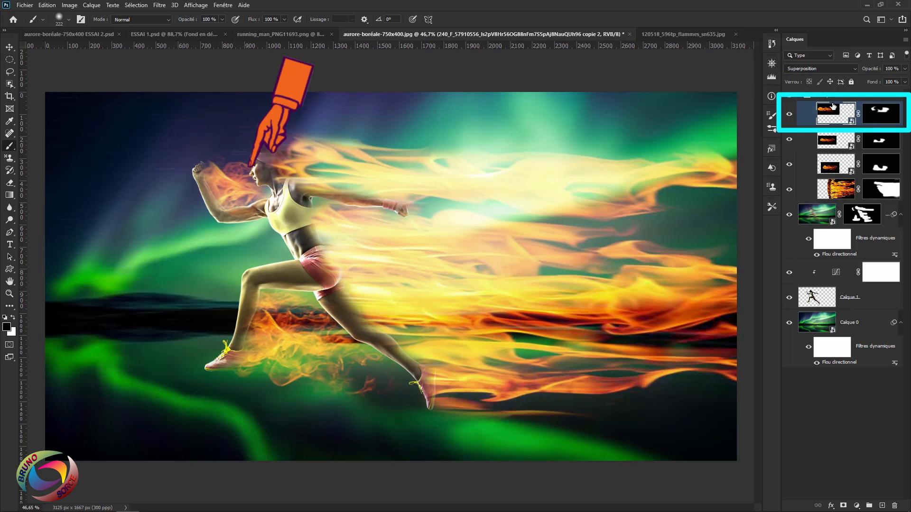
left_click(160, 6)
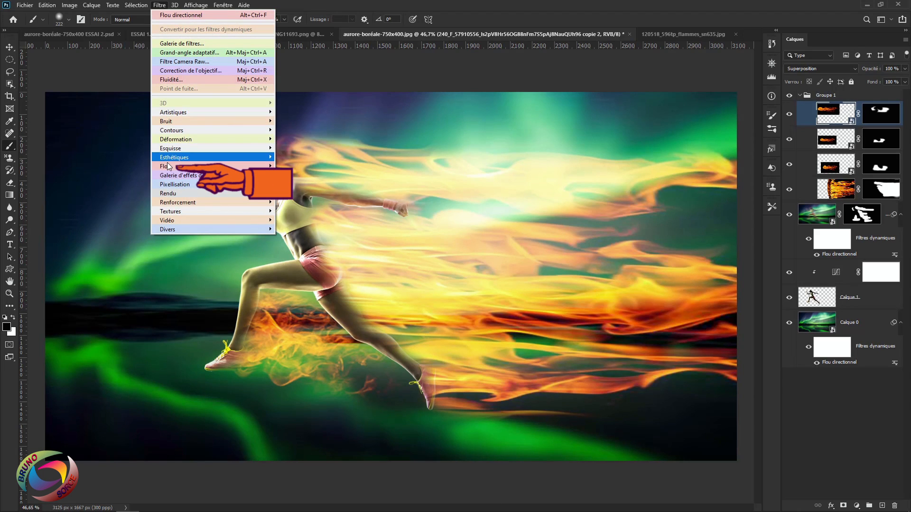
mouse_move(199, 167)
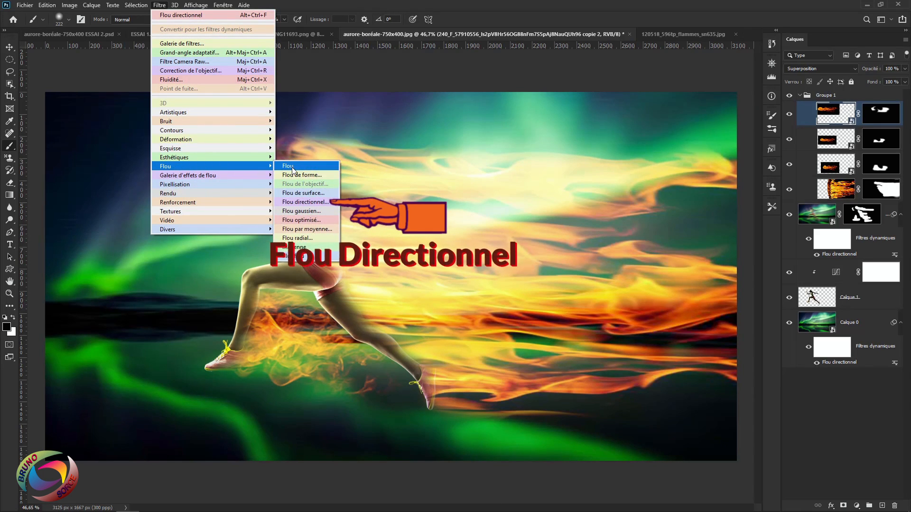
left_click(299, 202)
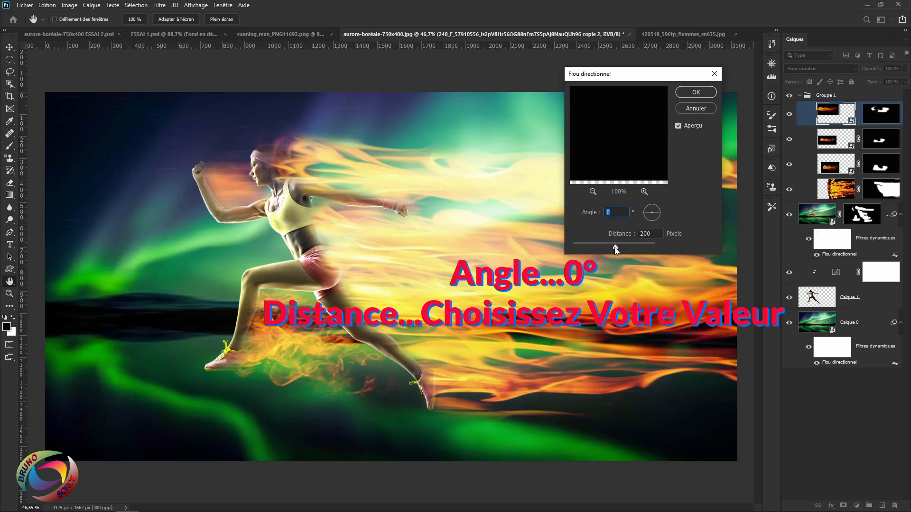
left_click_drag(611, 246, 594, 244)
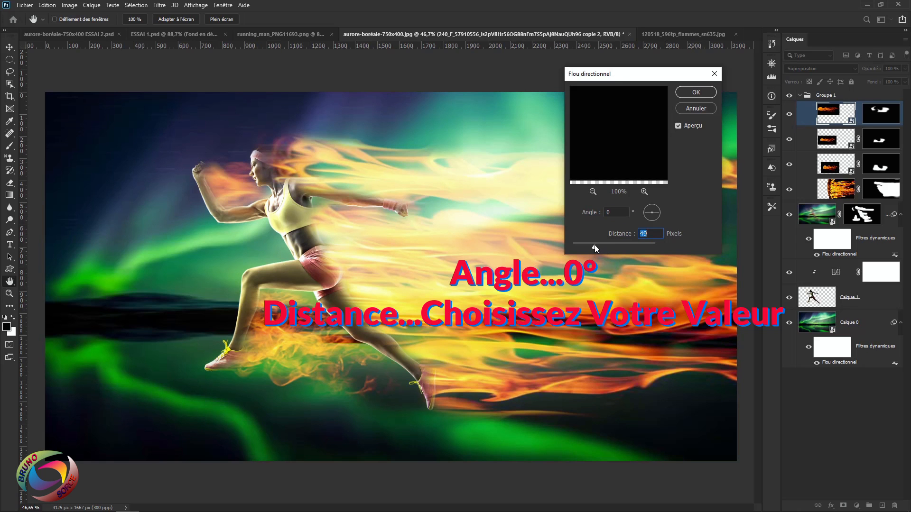
left_click_drag(594, 245, 621, 245)
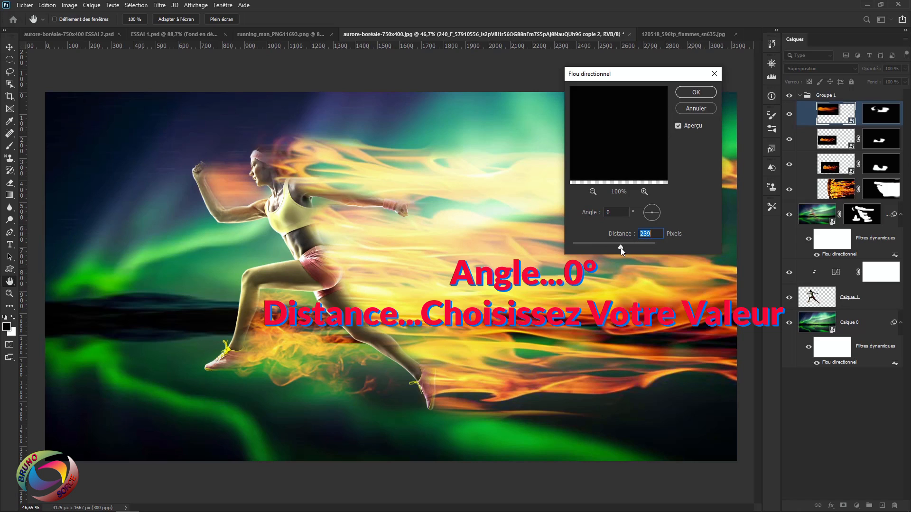
left_click(619, 248)
left_click(695, 93)
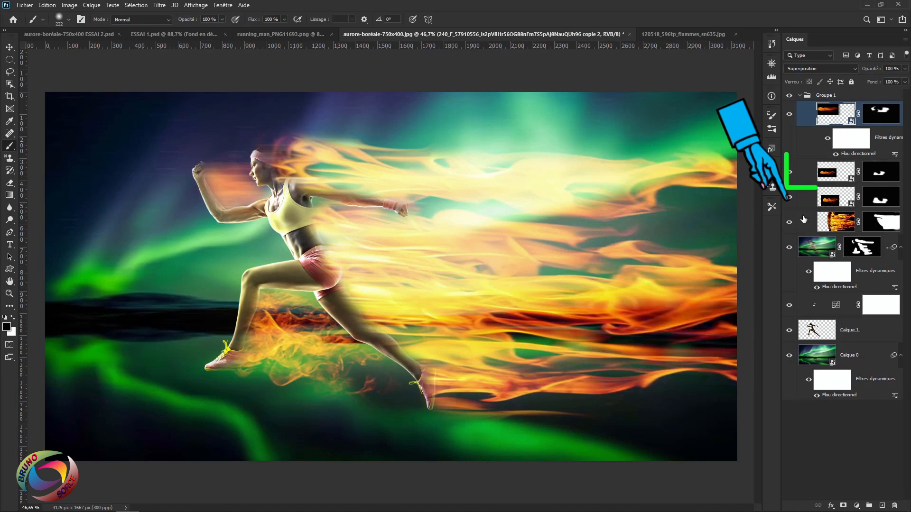
Apply Flou directionnel to the middle fireball copy with a 0° angle and 229-pixel distance
left_click(833, 174)
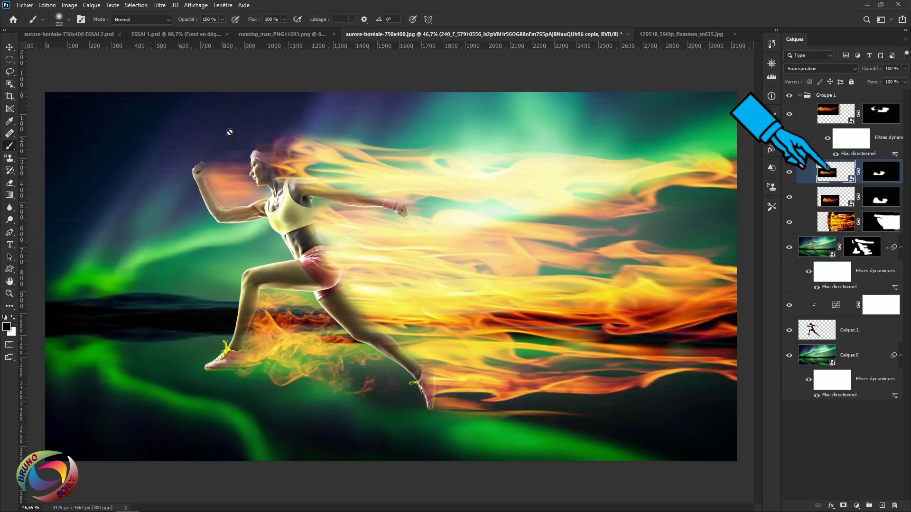
left_click(160, 5)
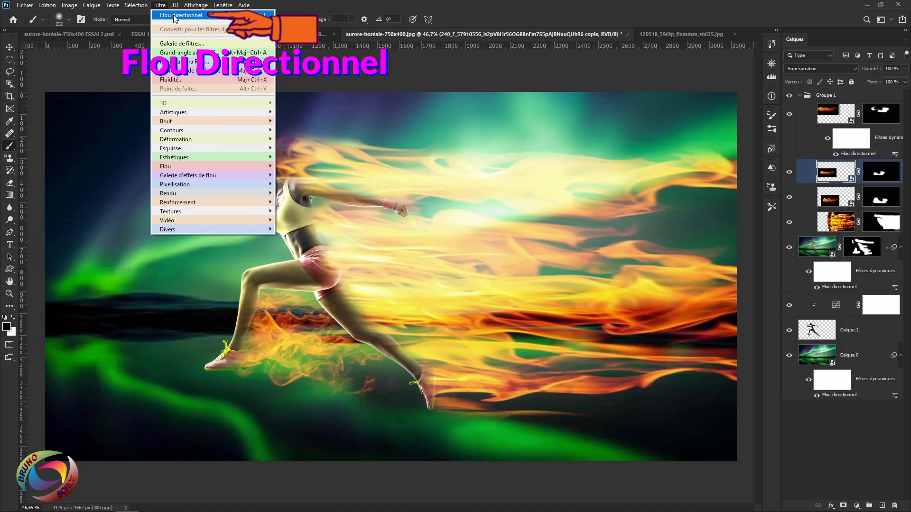
left_click(175, 16)
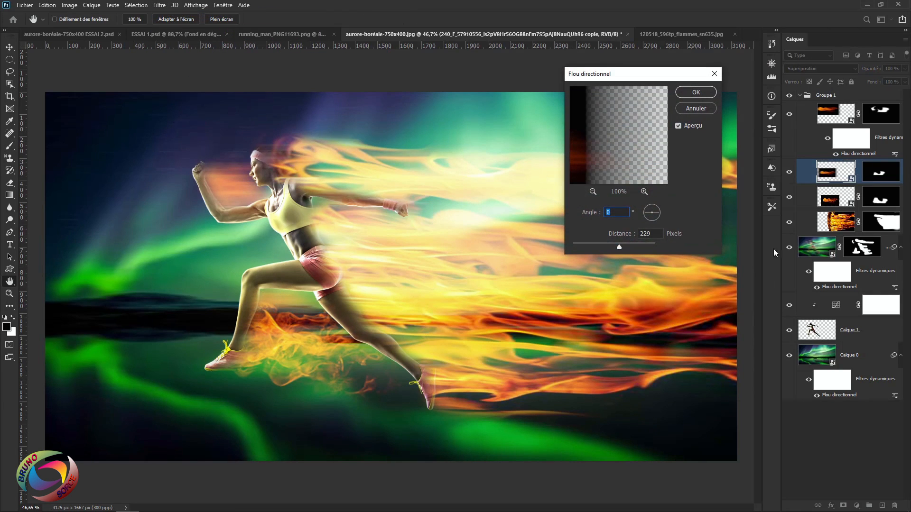
left_click(695, 93)
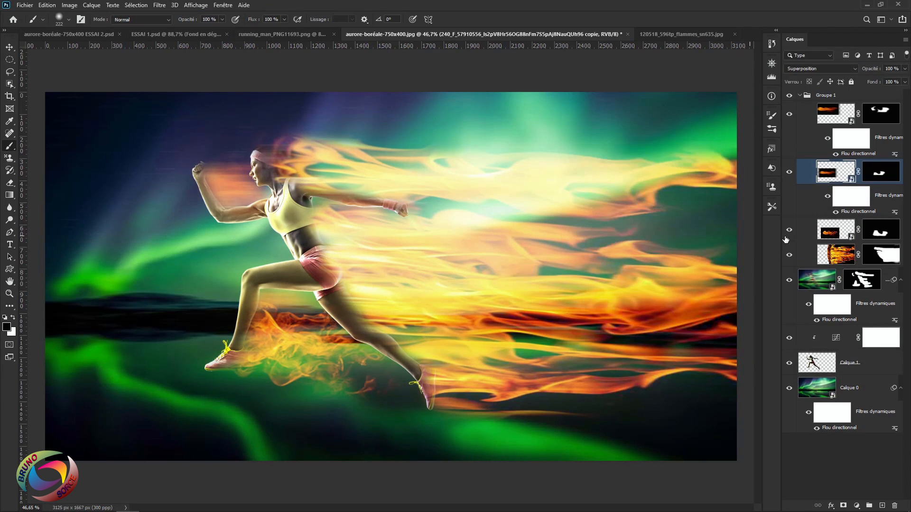
Apply Flou directionnel to the lowest fireball layer in the group with a 0° angle and 141-pixel distance
left_click(832, 233)
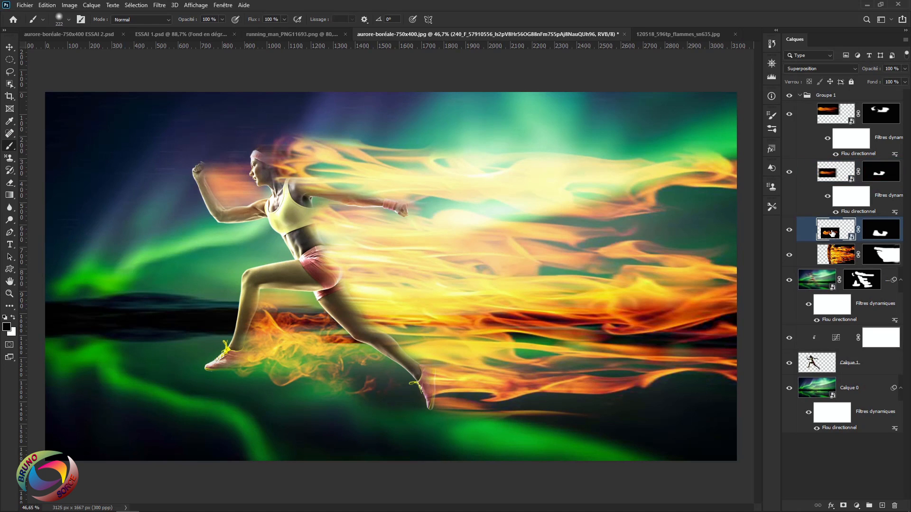
left_click(159, 5)
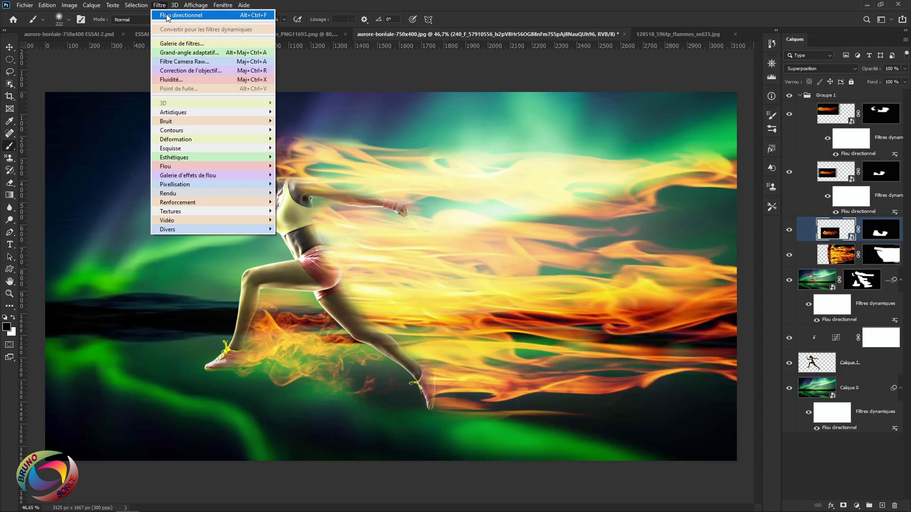
left_click(181, 15)
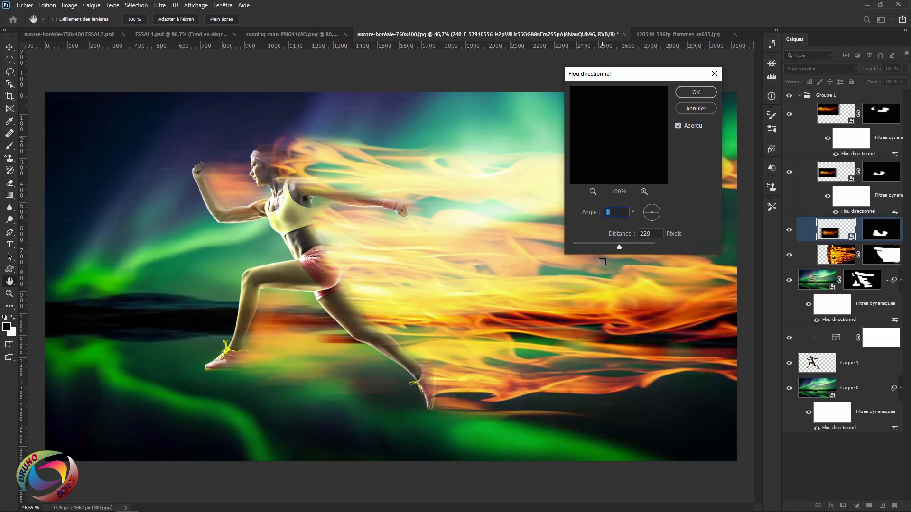
left_click_drag(619, 244, 608, 243)
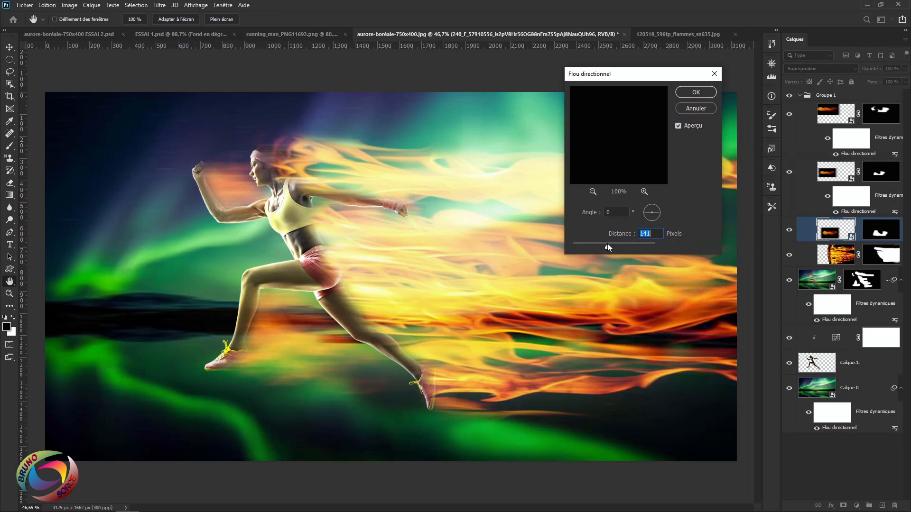
left_click(695, 93)
key("b")
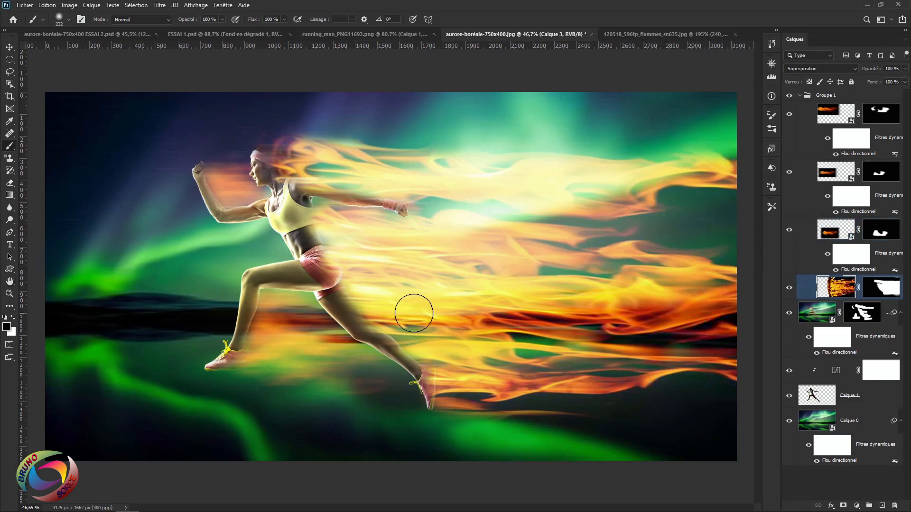
Convert the masked flames layer Calque 3 to a smart object and apply Flou directionnel with a 0° angle and 169-pixel distance
left_click(833, 288)
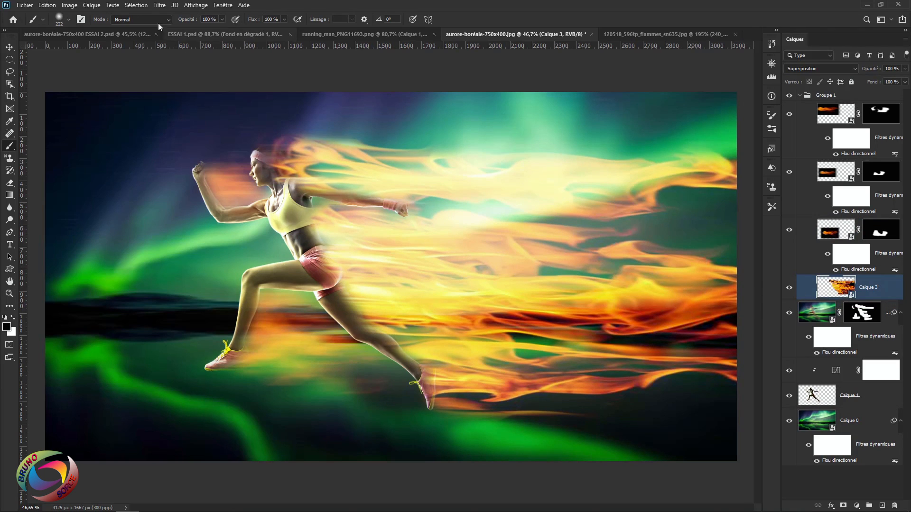
left_click(160, 4)
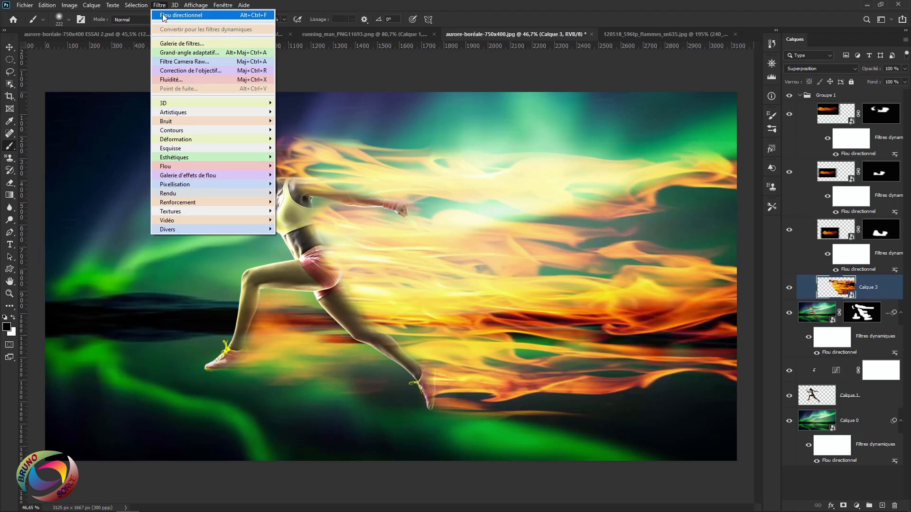
left_click(163, 17)
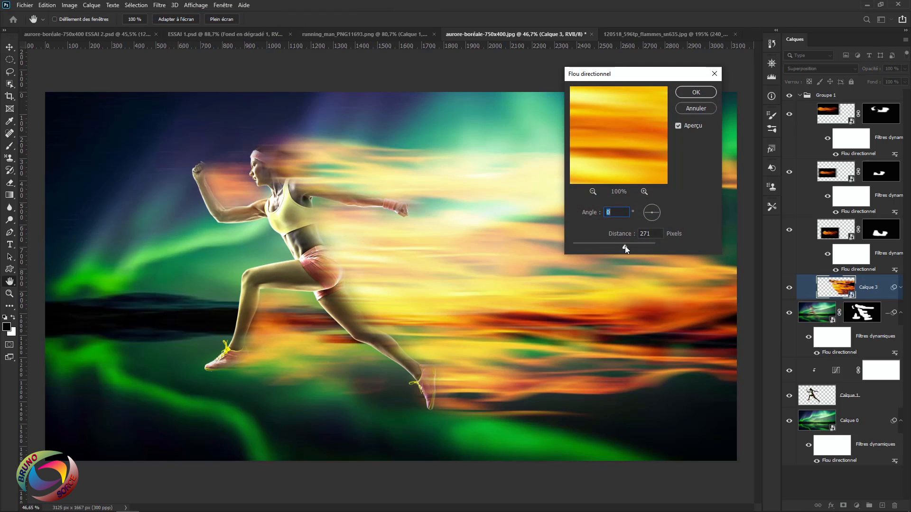
left_click_drag(625, 245, 611, 243)
left_click(695, 92)
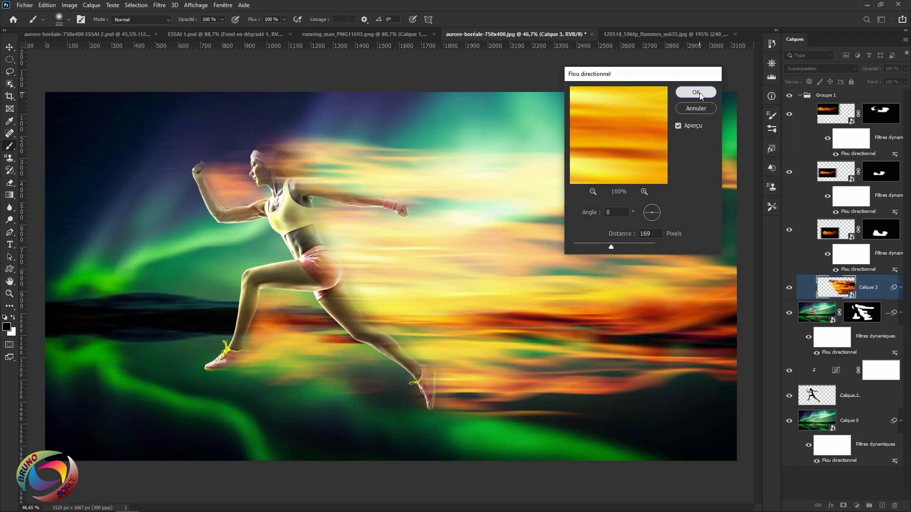
Collapse Groupe 1 and toggle its visibility to compare the image with and without the blurred fire
left_click(800, 96)
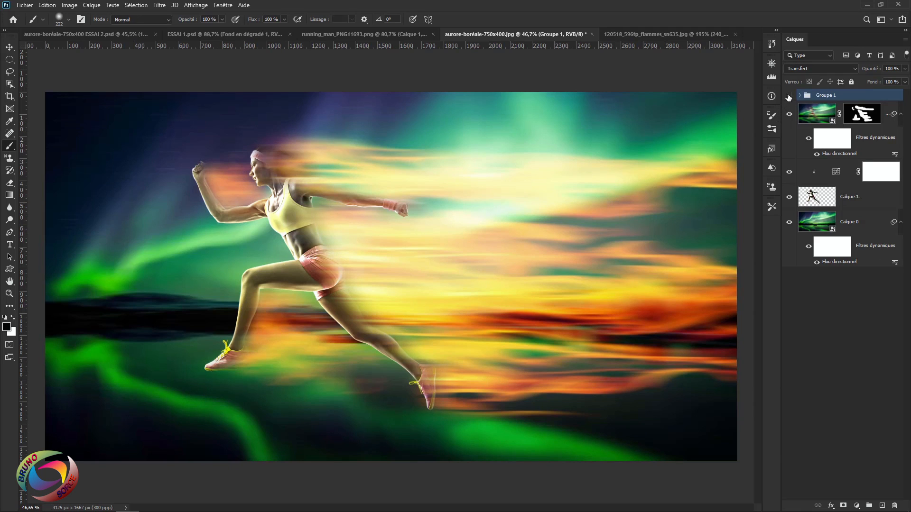
left_click(788, 96)
left_click(789, 96)
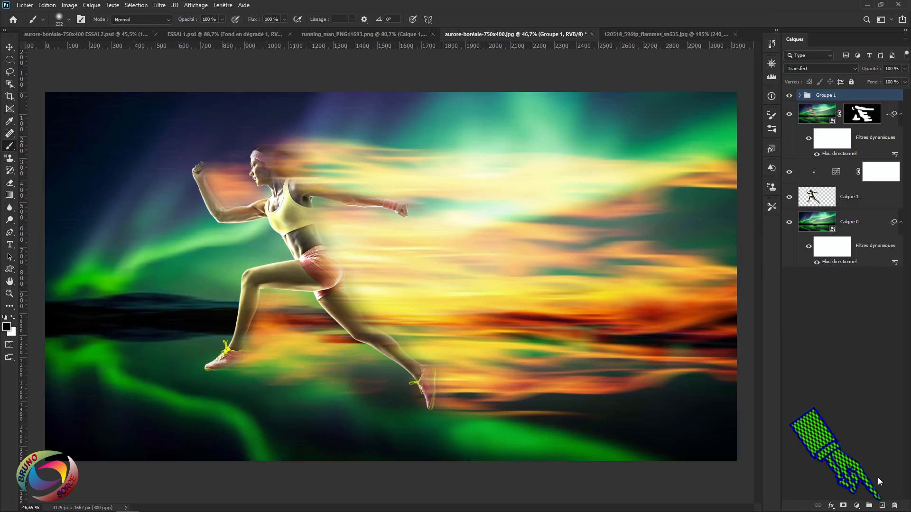
Create a new layer above Groupe 1 and set up a larger, slightly harder Brush with black as the foreground colour
left_click(882, 506)
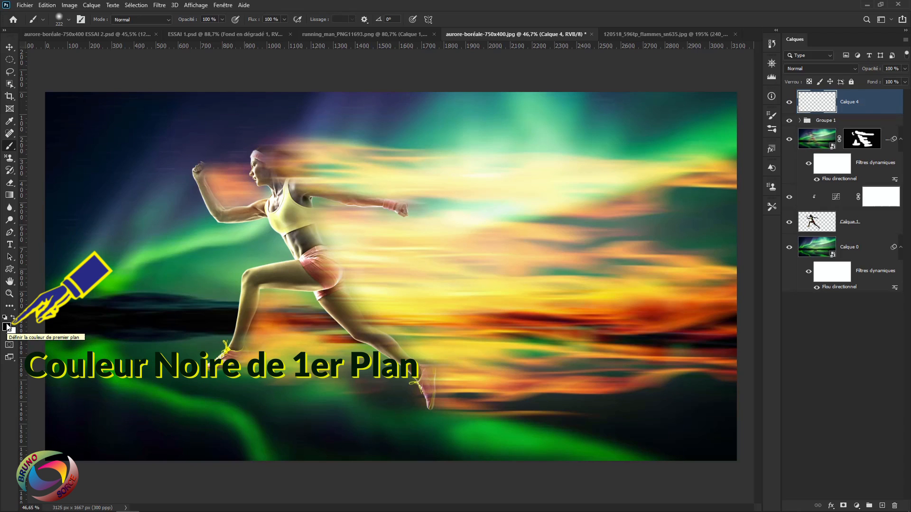
right_click(8, 148)
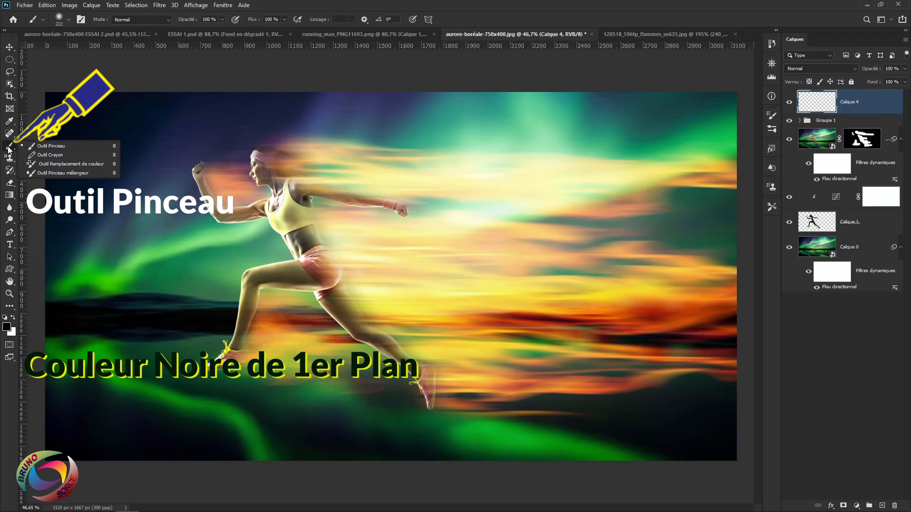
left_click(48, 146)
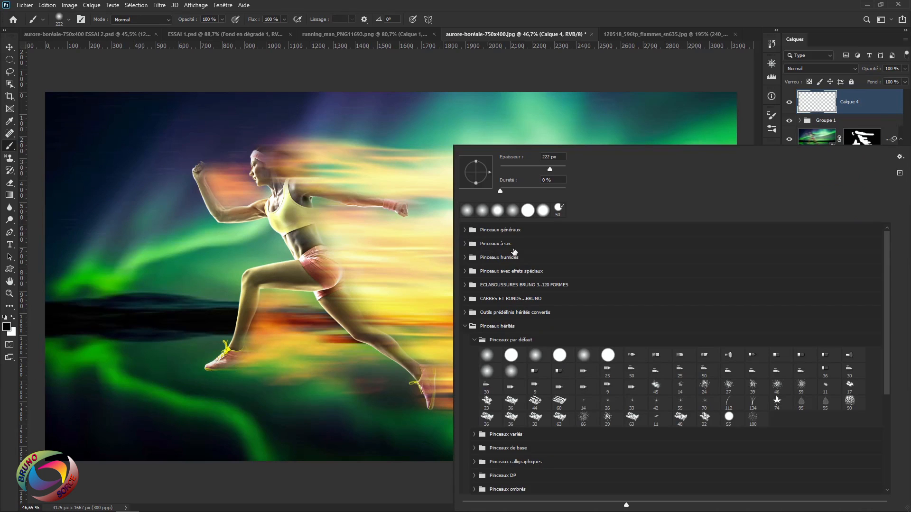
left_click_drag(500, 190, 511, 191)
left_click_drag(558, 171, 558, 170)
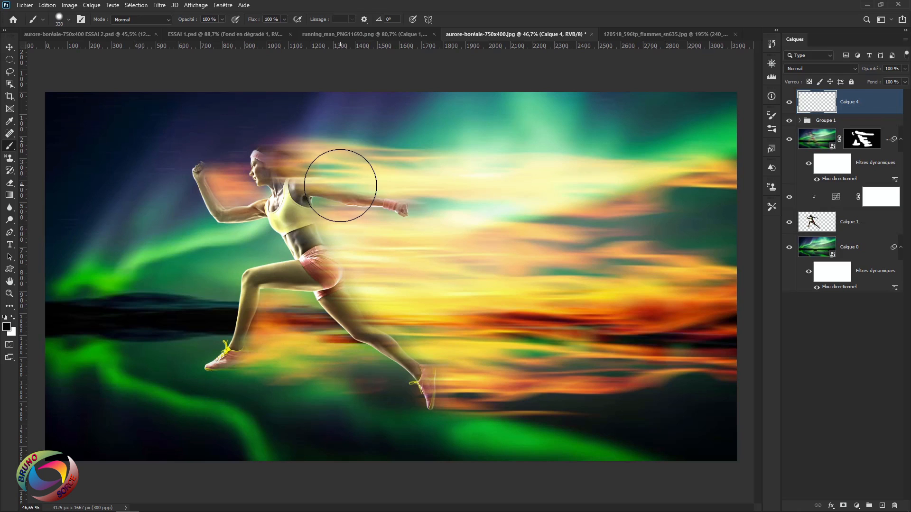
Paint broad black strokes on Calque 4 over the flame trails behind the runner, between the legs and around the raised fist
left_click_drag(345, 188, 631, 192)
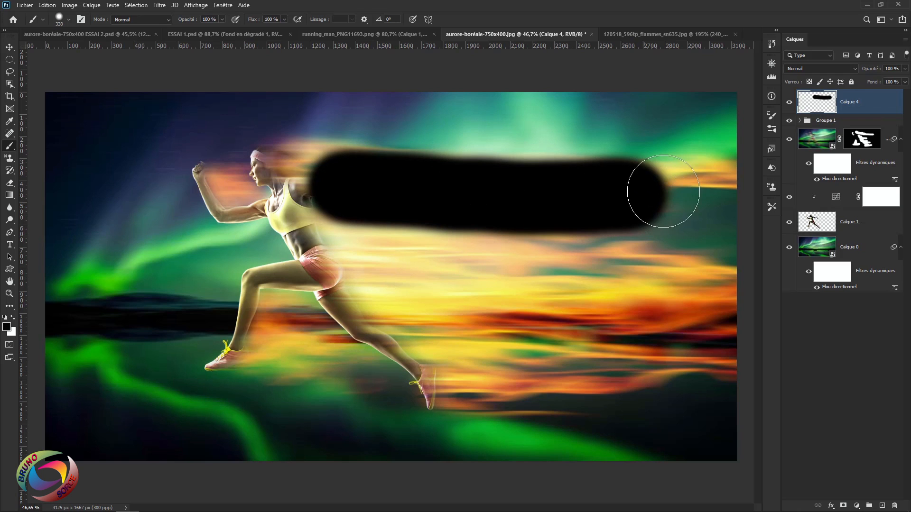
left_click(701, 178)
left_click_drag(551, 204, 707, 185)
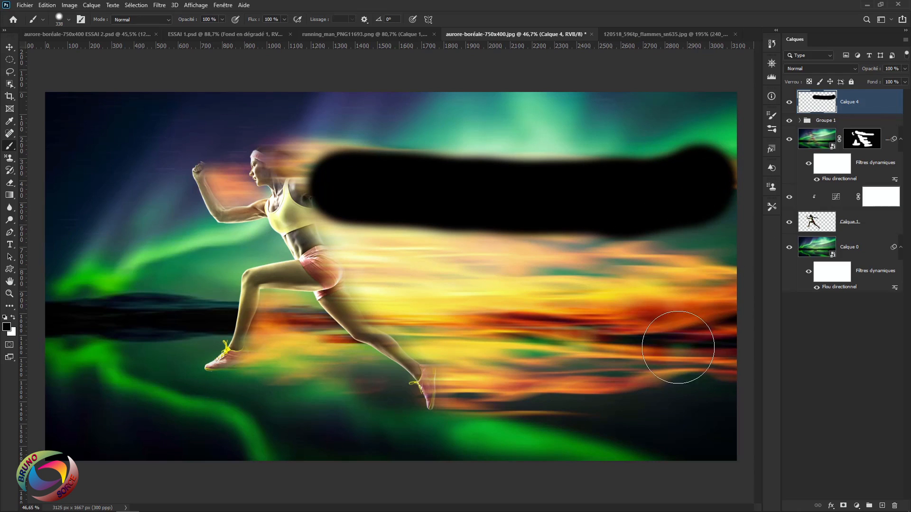
mouse_move(701, 279)
left_mouse_down()
mouse_move(377, 273)
mouse_move(362, 257)
mouse_move(429, 248)
mouse_move(585, 255)
left_mouse_up()
mouse_move(407, 351)
left_mouse_down()
mouse_move(525, 335)
mouse_move(663, 360)
mouse_move(506, 365)
left_mouse_up()
left_click_drag(284, 333, 341, 333)
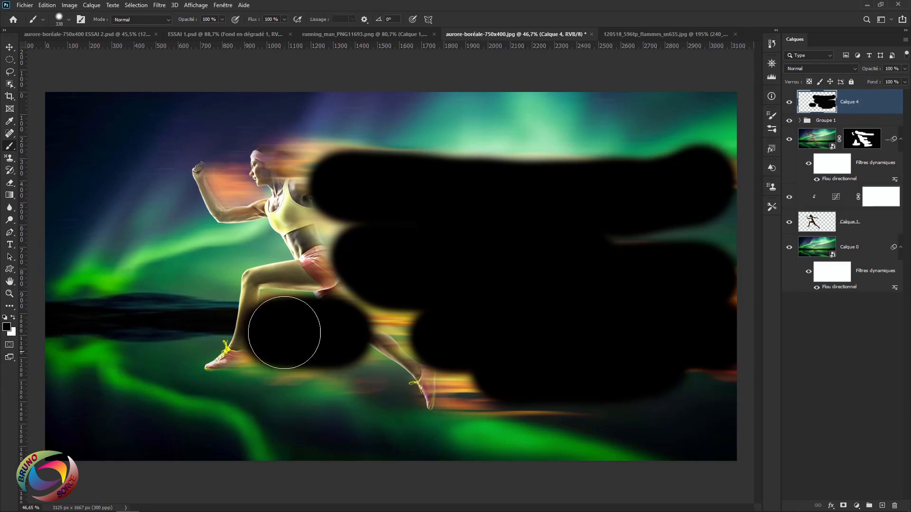
left_click_drag(224, 199, 195, 189)
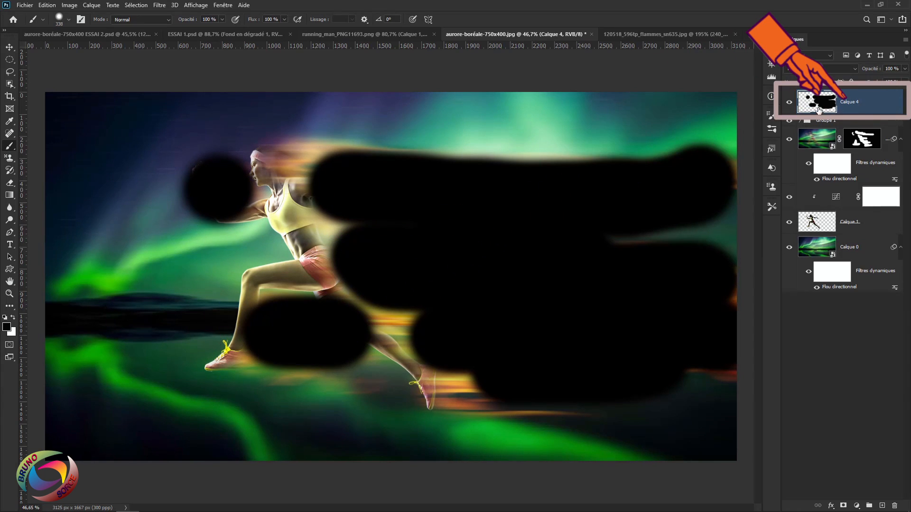
Convert Calque 4 to a smart object and apply Flou directionnel with a 0° angle and 169-pixel distance
right_click(866, 104)
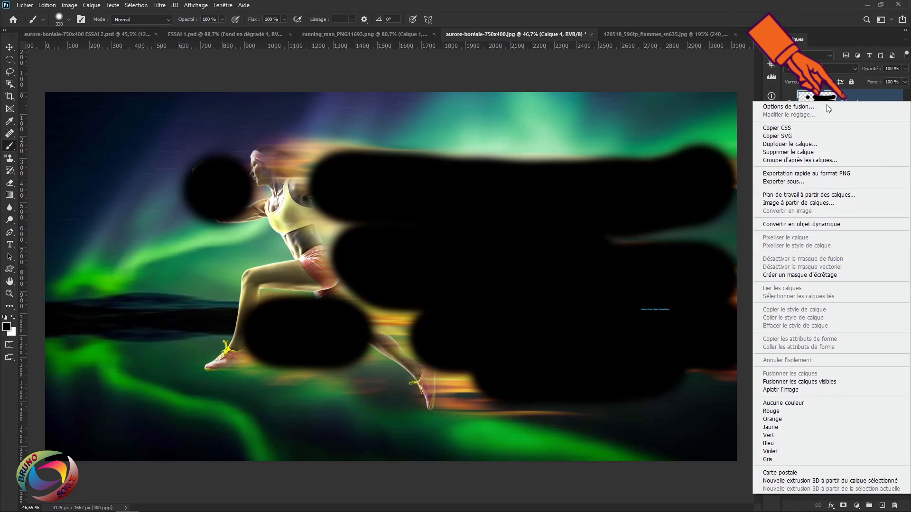
left_click(773, 224)
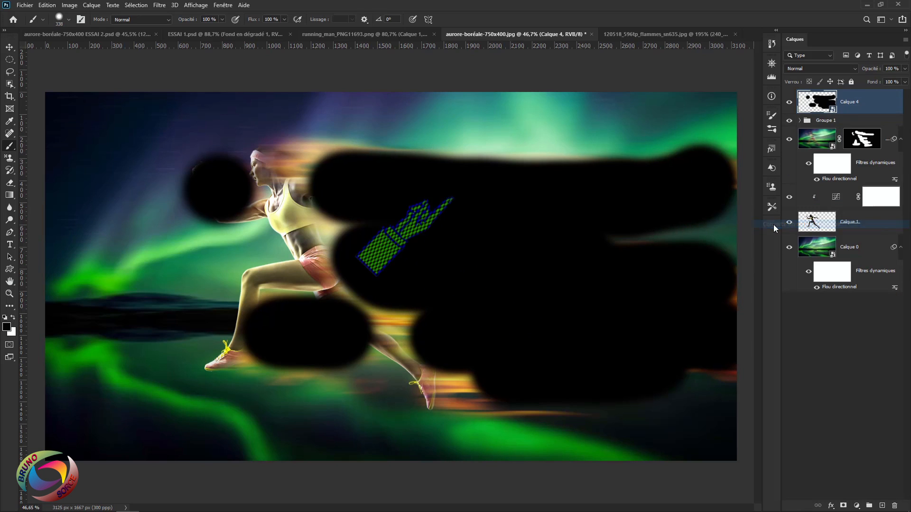
left_click(159, 5)
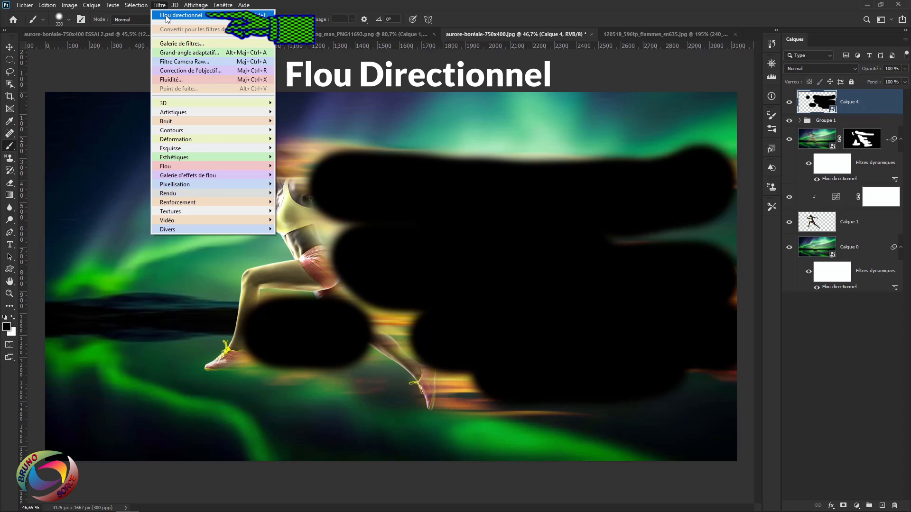
left_click(167, 19)
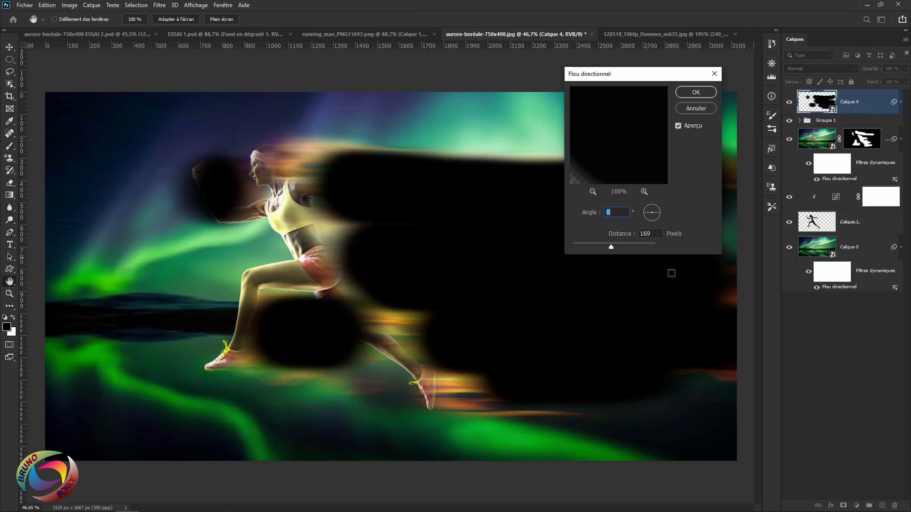
left_click(697, 91)
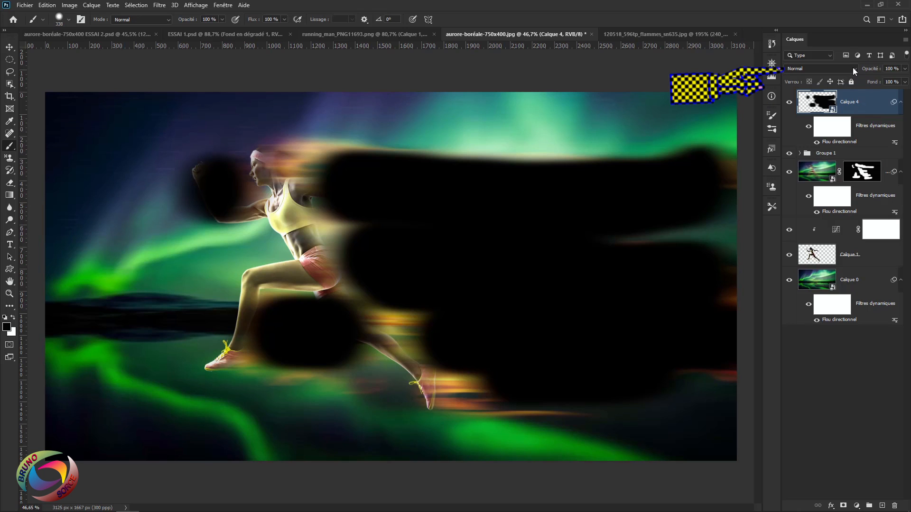
Set Calque 4 to Lumière tamisée blending and toggle its visibility to compare the flame contrast
left_click(852, 67)
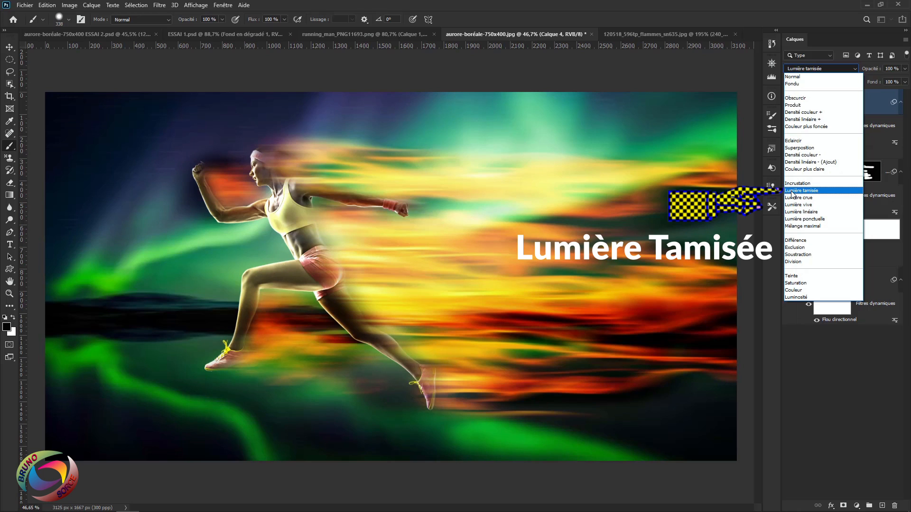
left_click(793, 191)
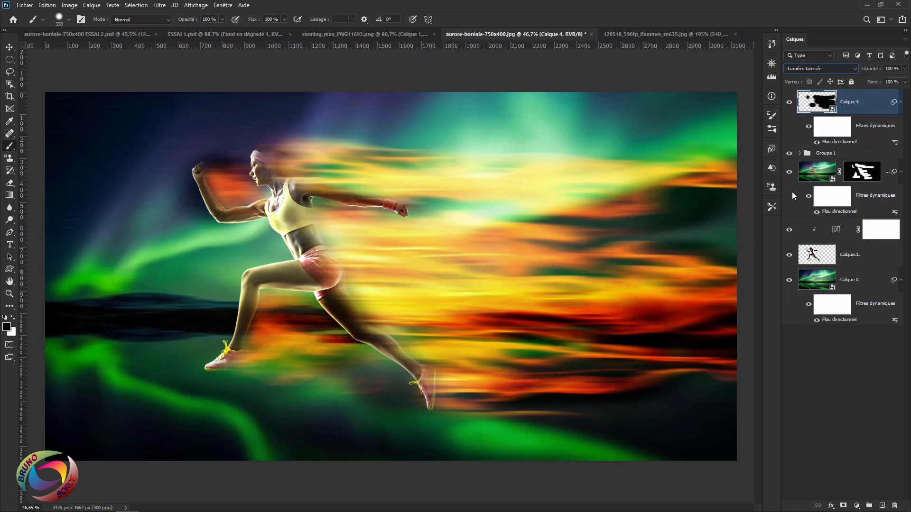
left_click(790, 102)
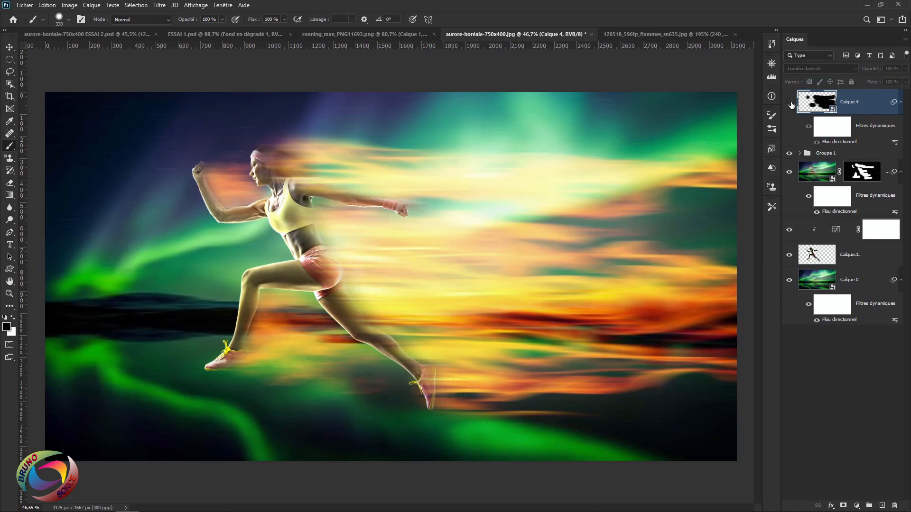
left_click(790, 102)
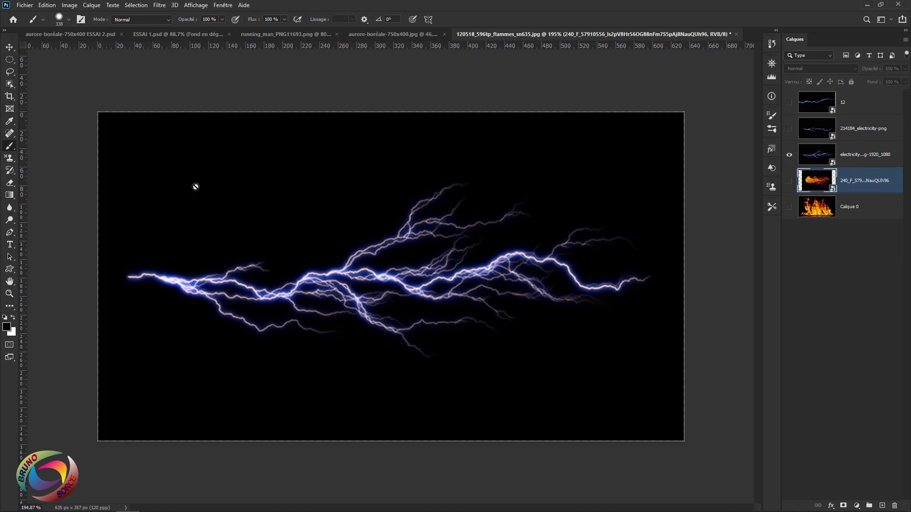
Bring the electricity image from the flames document into the aurora composite and scale it to 30.73% across the runner
left_click(9, 47)
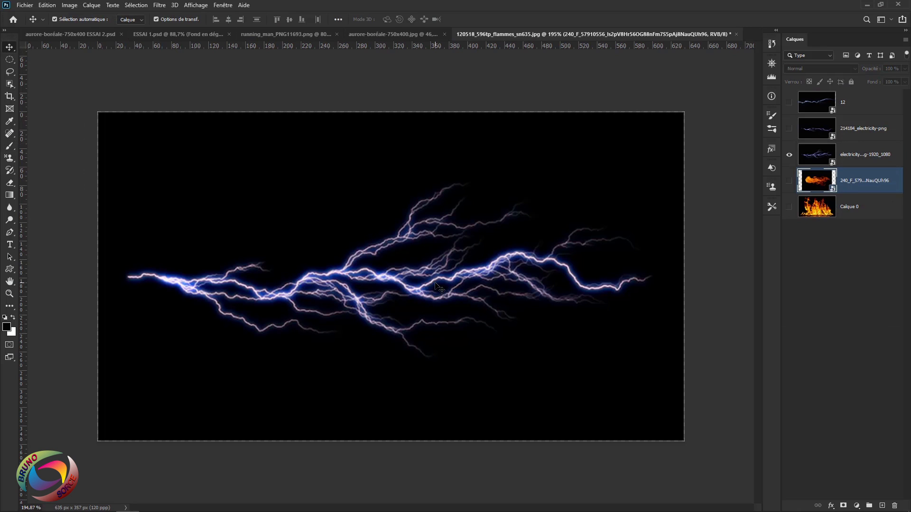
left_click_drag(432, 285, 425, 264)
key("ctrl+t")
left_click_drag(356, 223, 140, 124)
left_click_drag(140, 123, 141, 104)
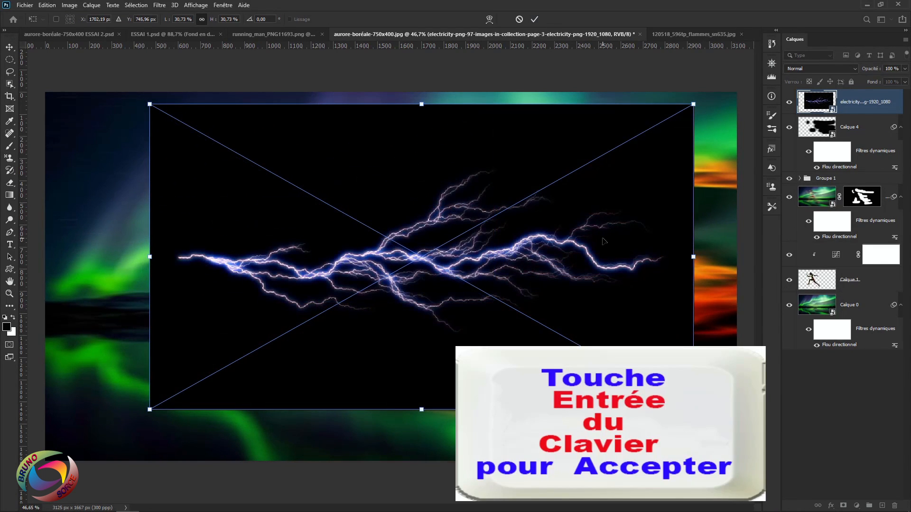
key("Return")
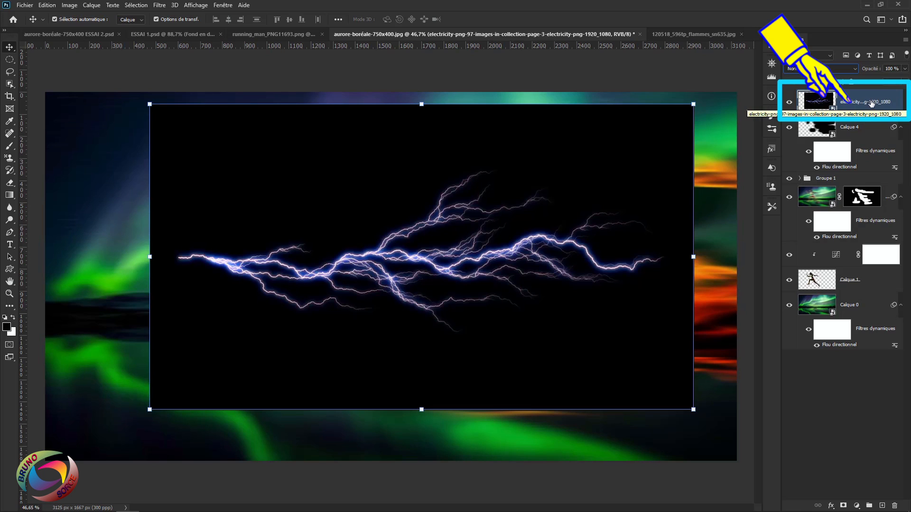
Set the electricity layer to Superposition blending and move the lightning up so it trails behind the runner's head
left_click(802, 69)
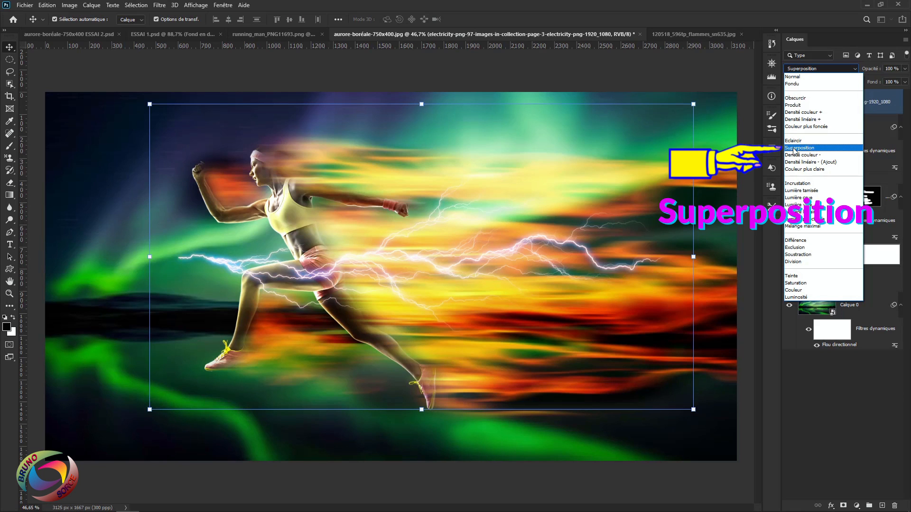
left_click(794, 148)
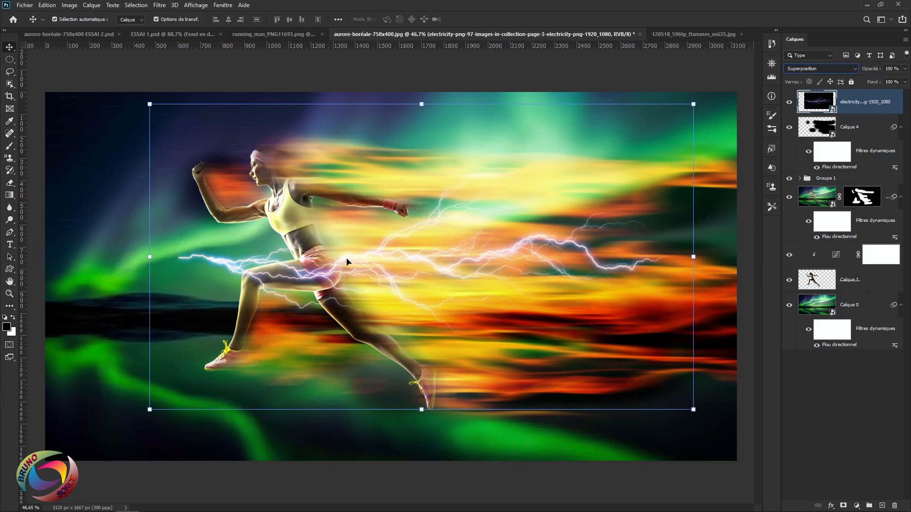
left_click_drag(347, 260, 403, 150)
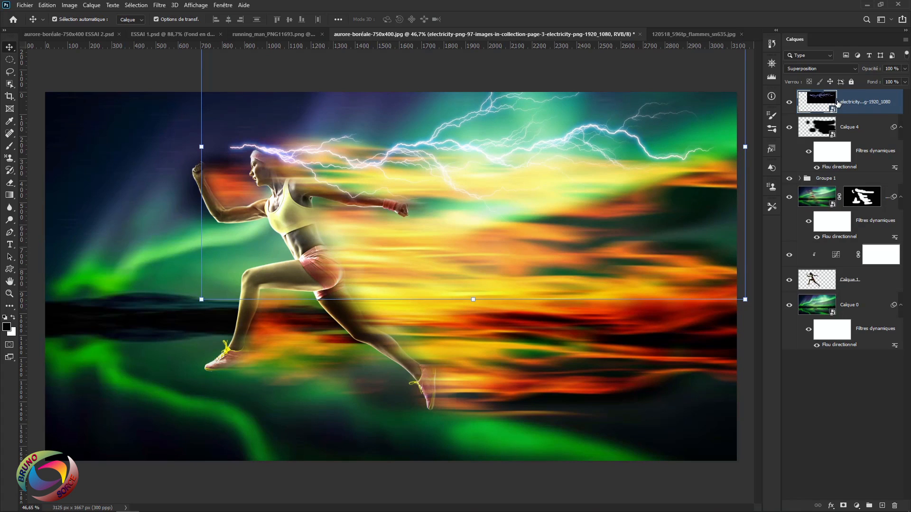
Add a mask to the electricity layer and paint out the lightning over the runner's face, along the top edge and around her outstretched arm
left_click(843, 506)
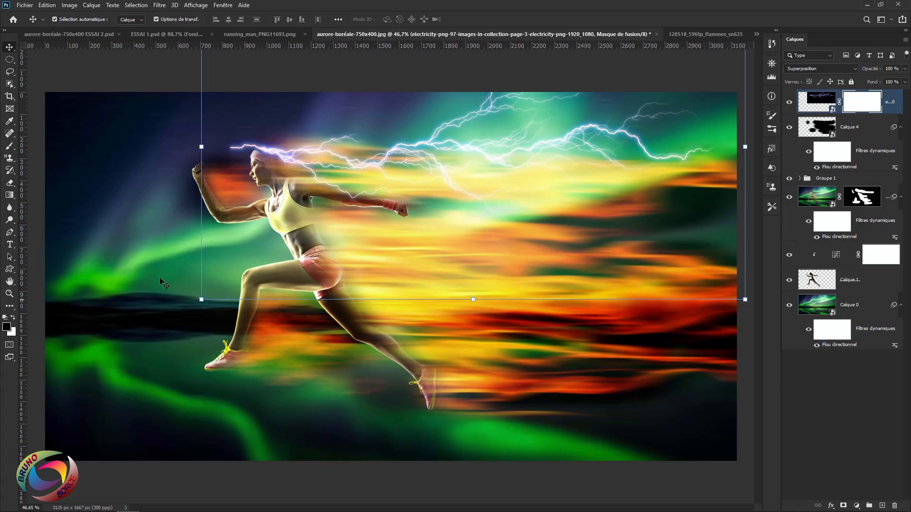
key("b")
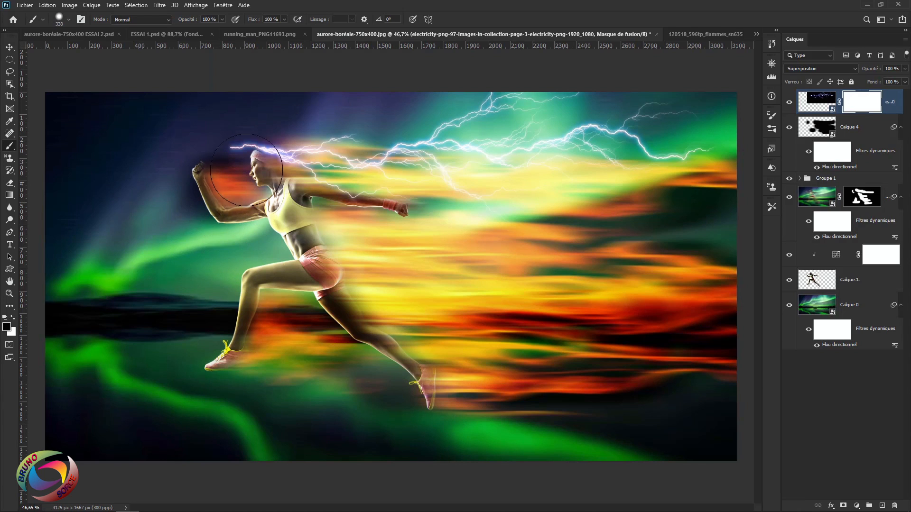
mouse_move(247, 169)
left_mouse_down()
mouse_move(228, 148)
mouse_move(212, 153)
mouse_move(266, 102)
left_mouse_up()
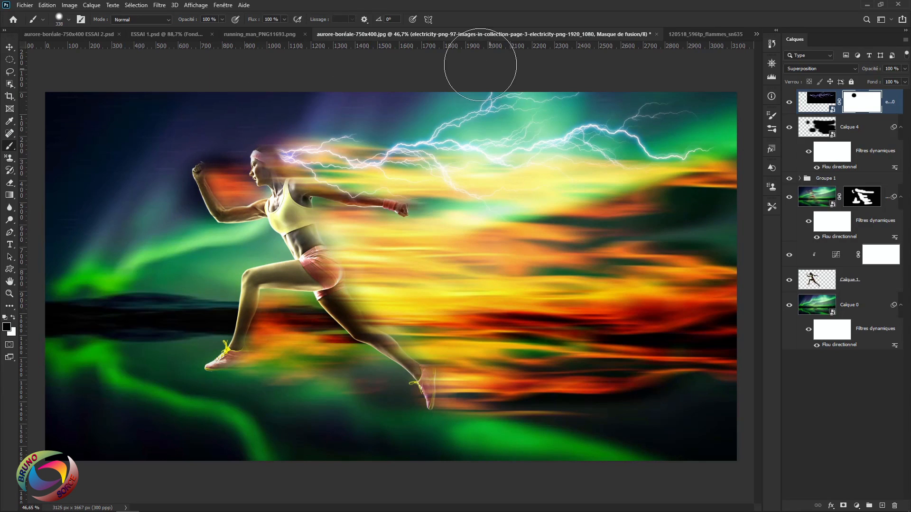
mouse_move(480, 65)
left_mouse_down()
mouse_move(413, 102)
mouse_move(549, 77)
mouse_move(515, 102)
left_mouse_up()
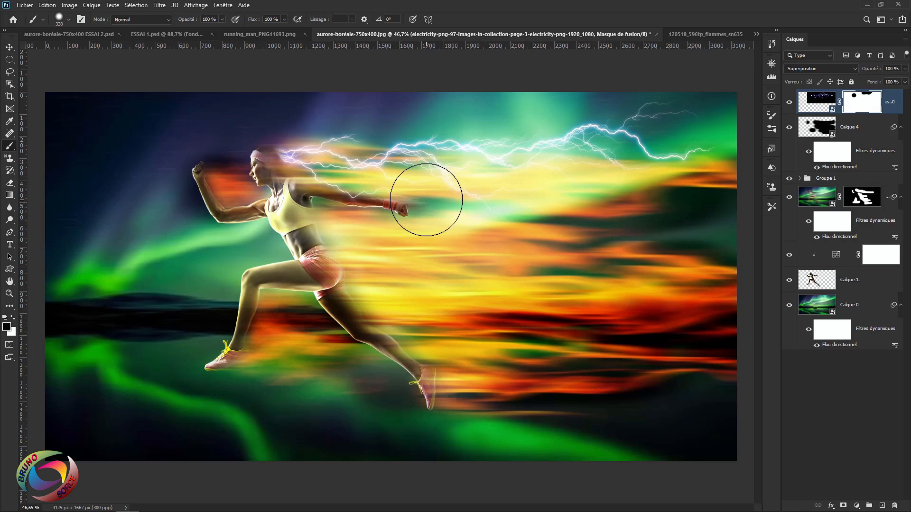
left_click_drag(426, 200, 416, 220)
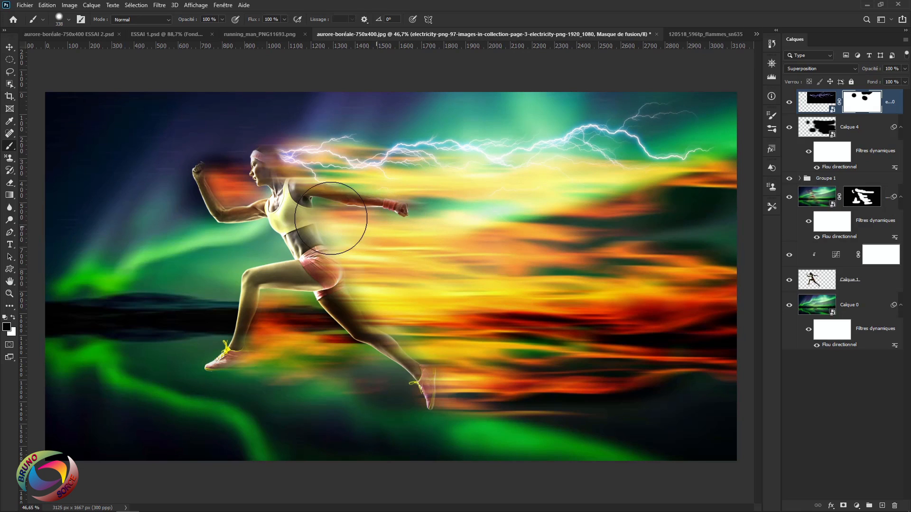
mouse_move(331, 218)
left_mouse_down()
mouse_move(301, 199)
mouse_move(366, 214)
left_mouse_up()
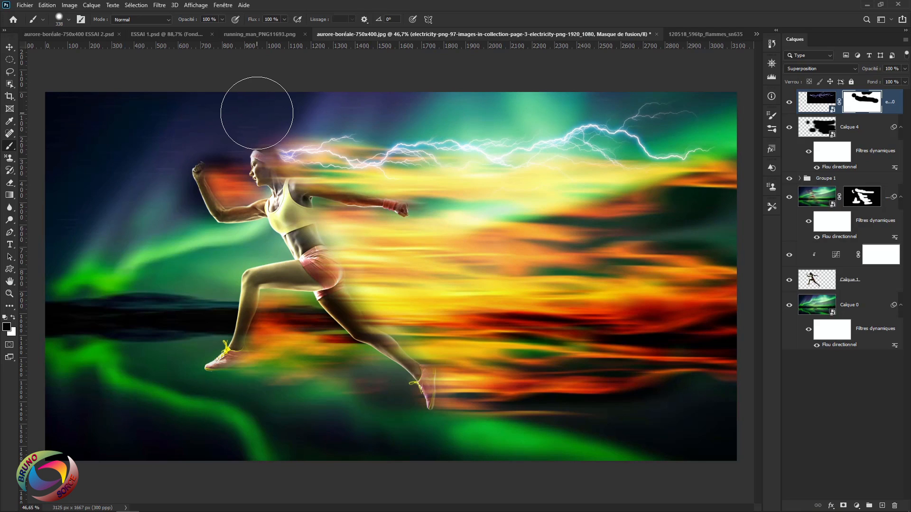
Nudge the masked lightning slightly toward the front of the runner's head and reduce the electricity layer's opacity to 80%
left_click(9, 47)
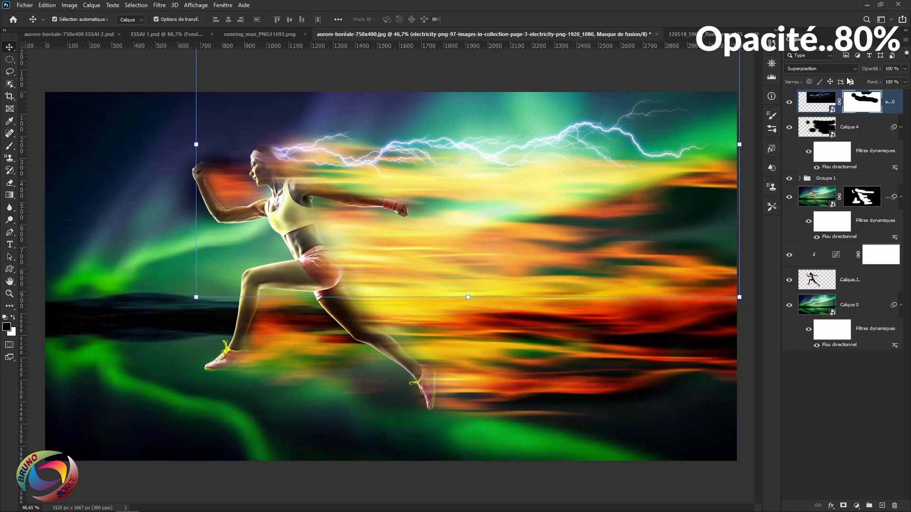
left_click(897, 69)
left_click(875, 70)
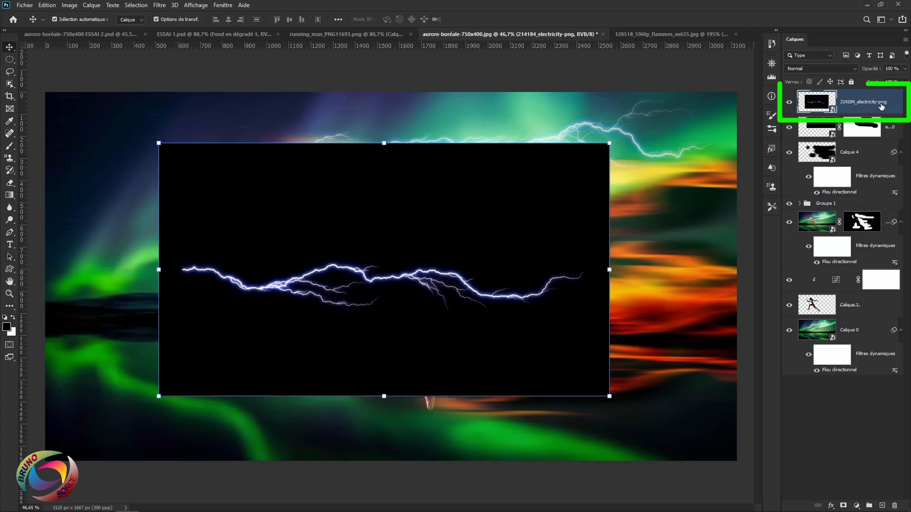
Set the 214184_electricity-png layer to Superposition blending and move its lightning so it trails behind the runner's waist
left_click(822, 68)
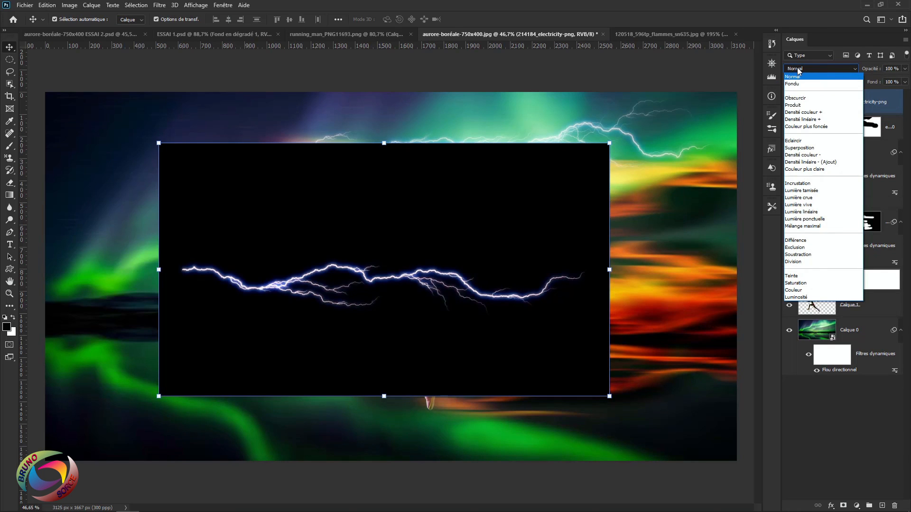
left_click(798, 149)
left_click_drag(267, 291, 349, 252)
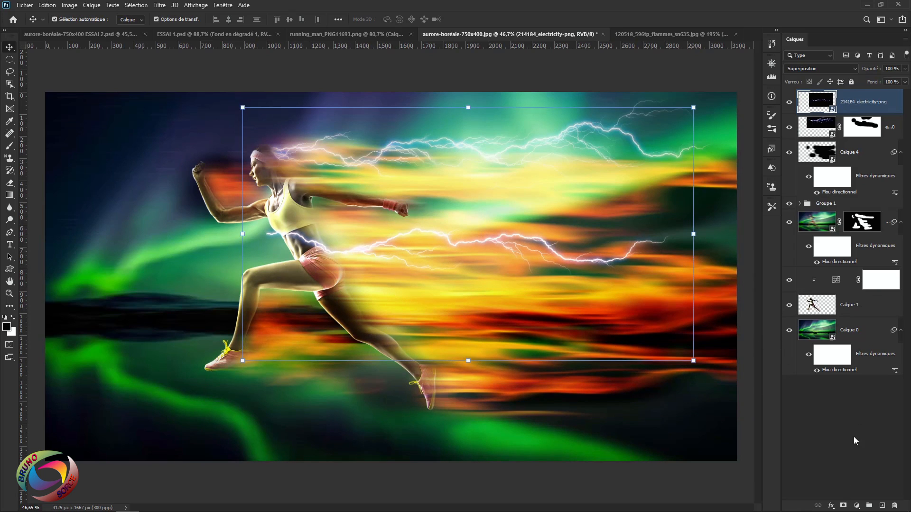
Mask the 214184_electricity-png layer, paint out the lightning over the runner's torso, and set the layer's opacity to 80%
left_click(844, 506)
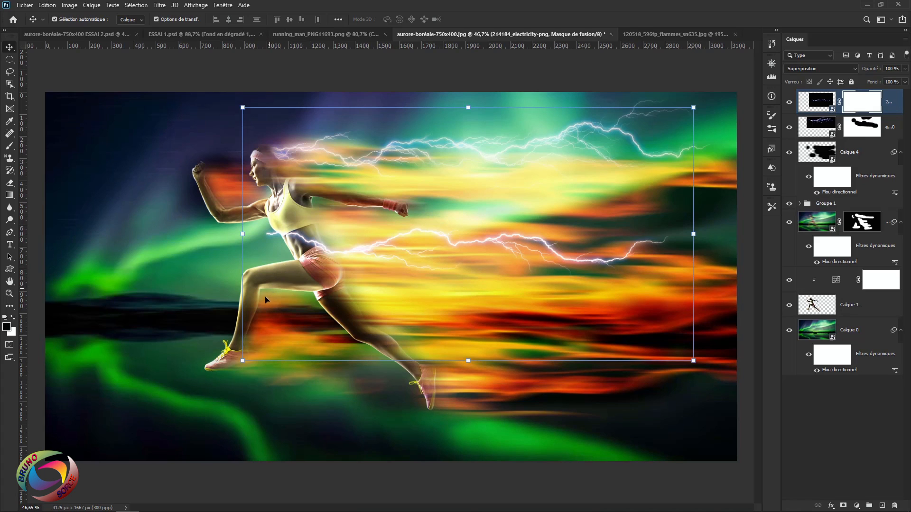
key("b")
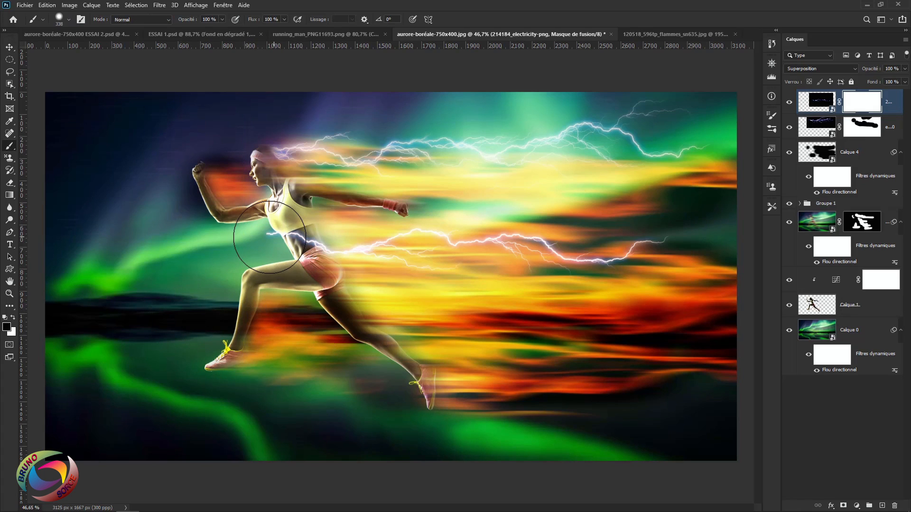
mouse_move(269, 237)
left_mouse_down()
mouse_move(287, 260)
mouse_move(291, 247)
mouse_move(290, 263)
left_mouse_up()
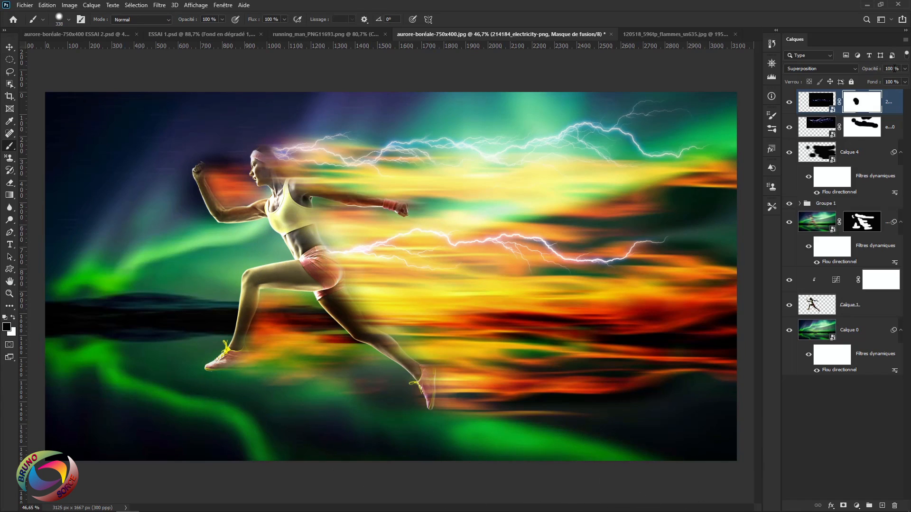
type("80")
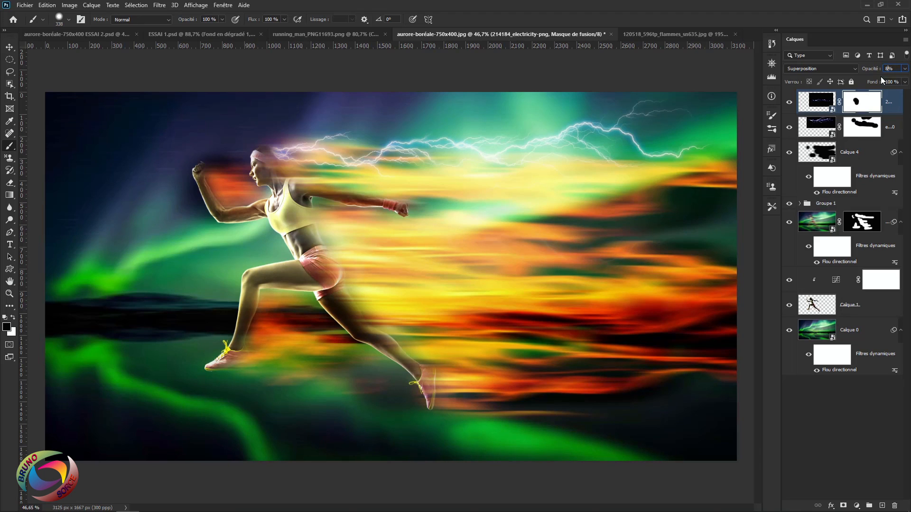
key("Return")
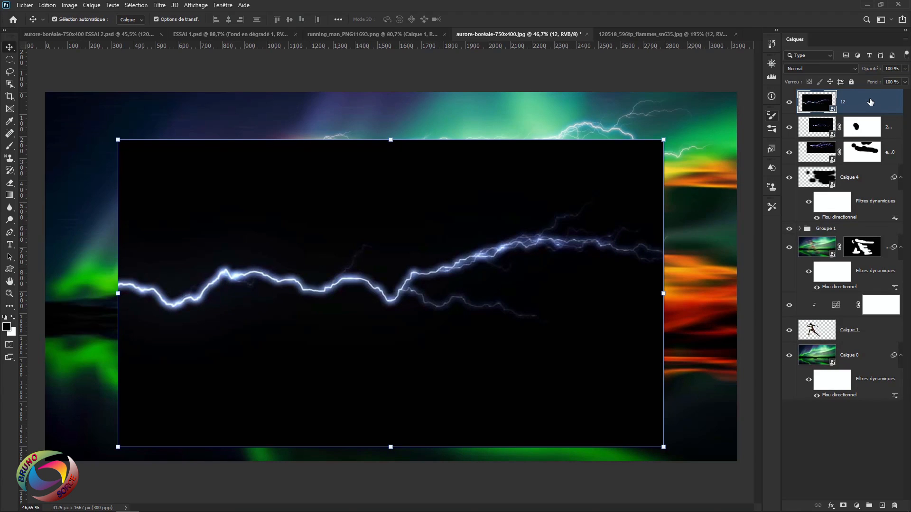
Set layer 12 to Superposition blending and move its lightning down to the height of the runner's rear foot
left_click(815, 70)
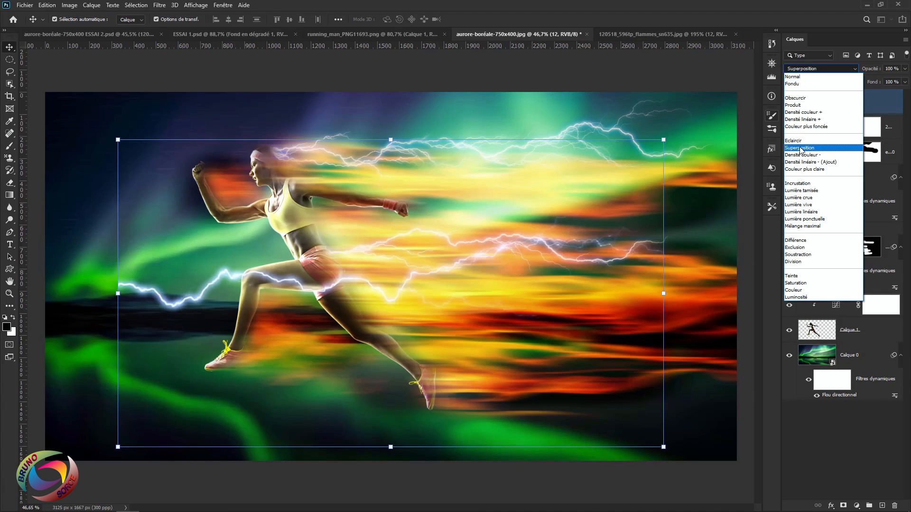
left_click(800, 148)
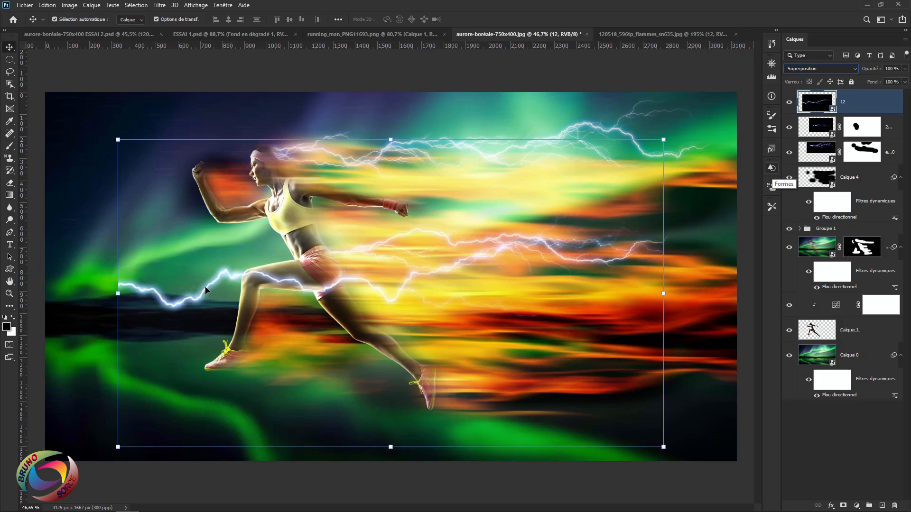
left_click_drag(205, 289, 251, 385)
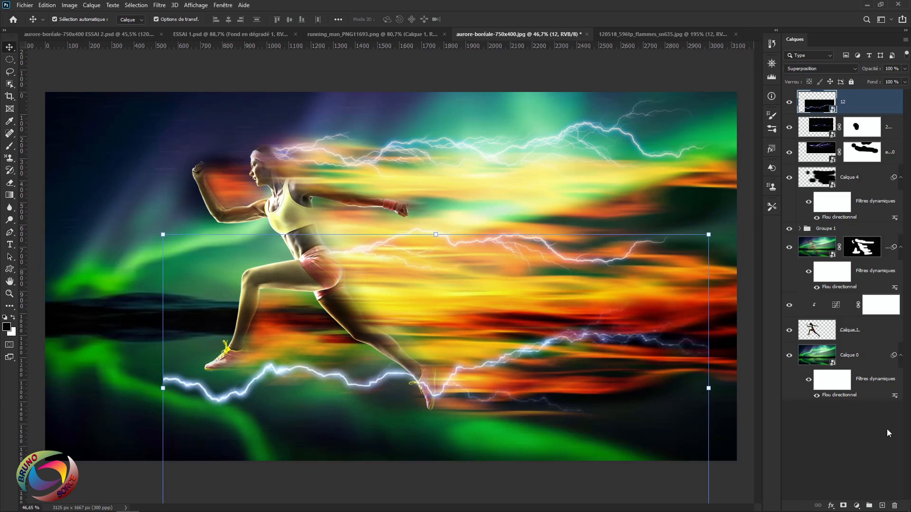
Add a mask to layer 12 and paint out the lightning in front of and over the runner's rear foot
left_click(843, 506)
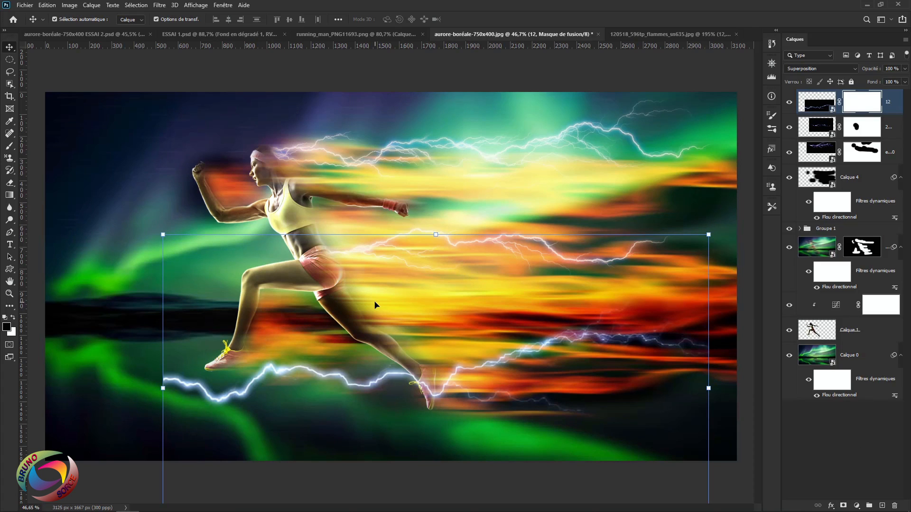
key("b")
left_click_drag(389, 380, 166, 387)
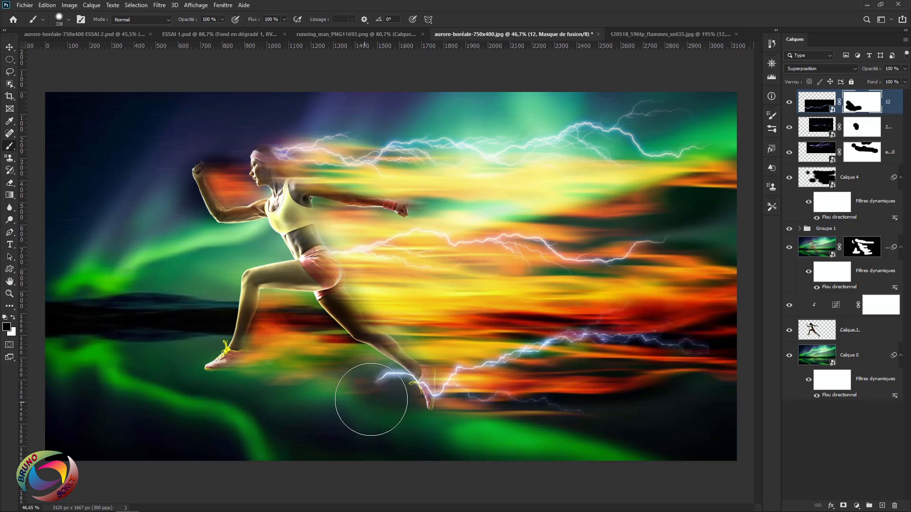
left_click_drag(371, 401, 394, 396)
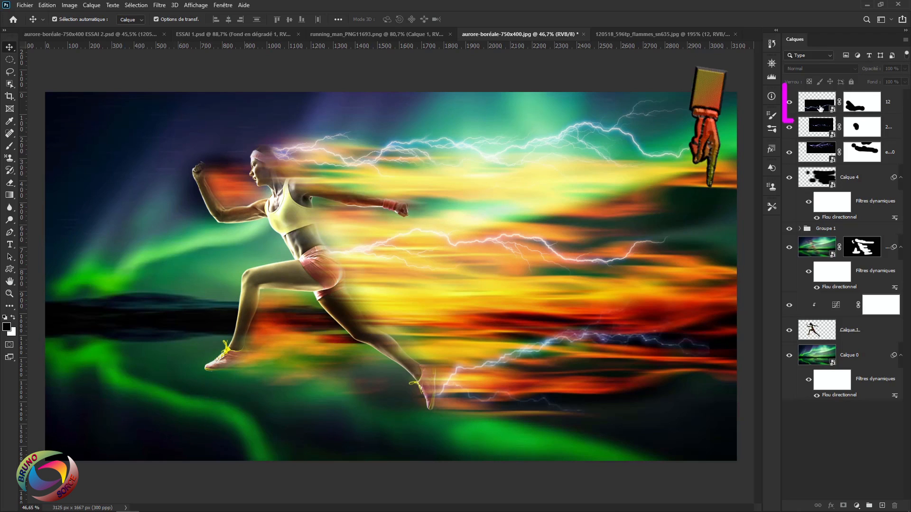
Add a Correspondance de couleur adjustment above layer 12 with the NightFromDay.CUBE 3D LUT, comparing it with Moonlight.3DL
left_click(890, 105)
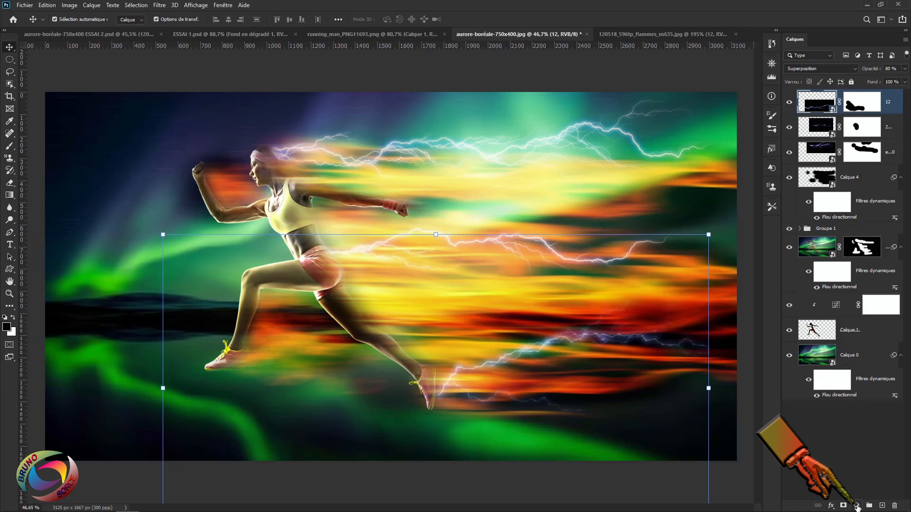
left_click(857, 507)
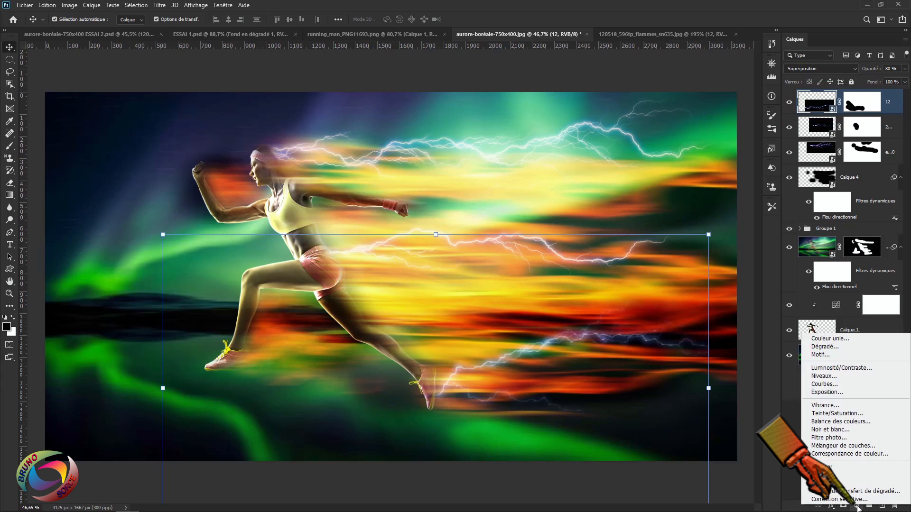
left_click(831, 456)
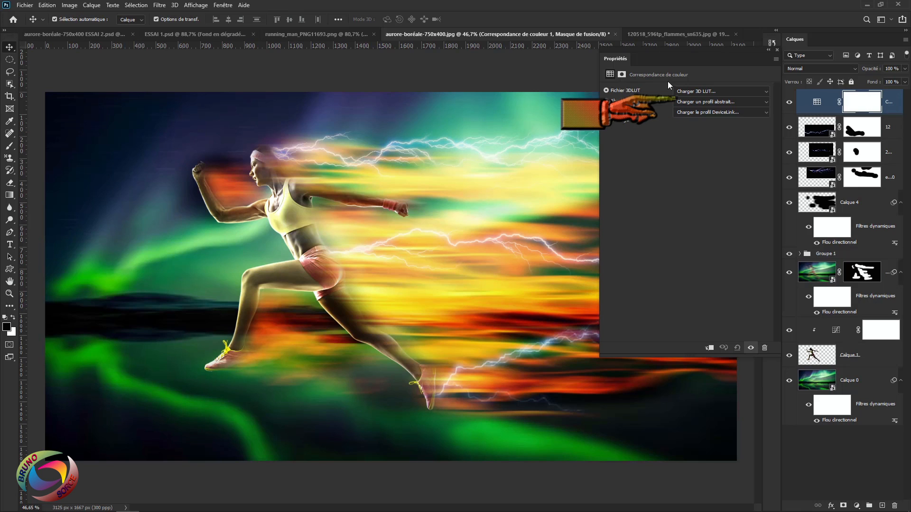
left_click(695, 90)
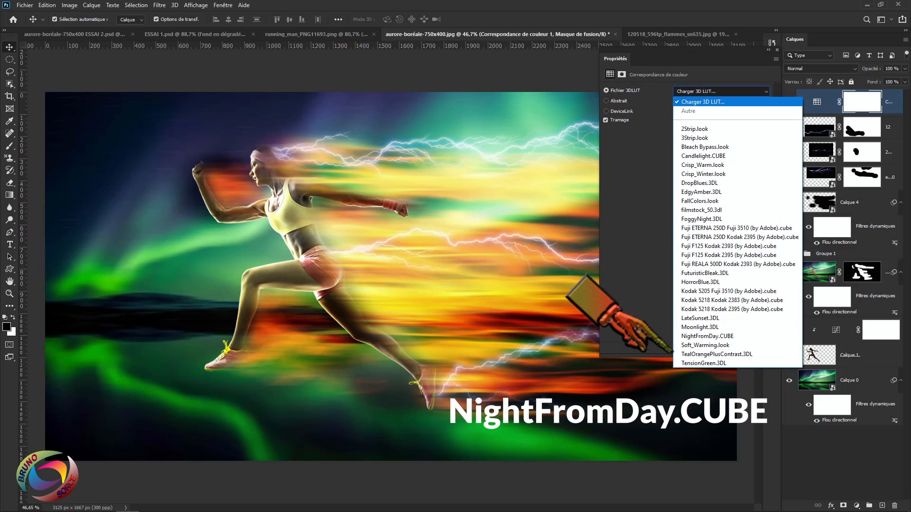
left_click(713, 338)
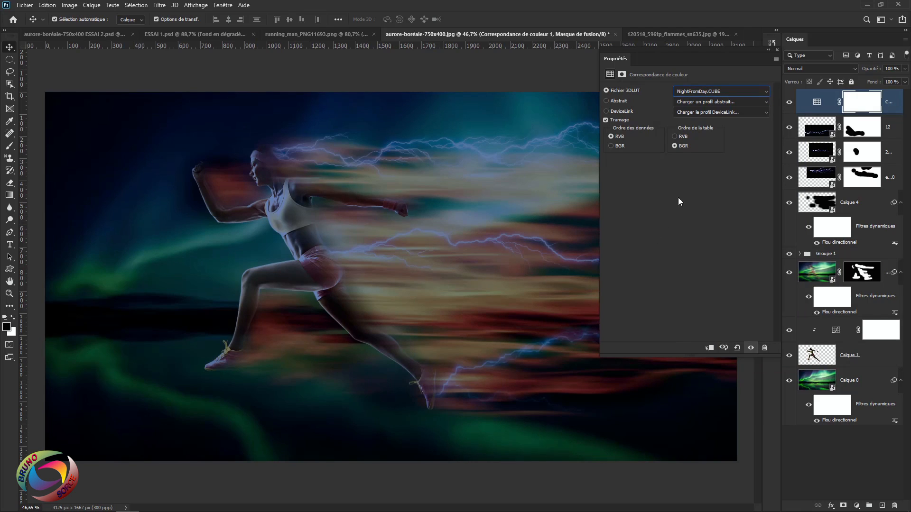
left_click(716, 91)
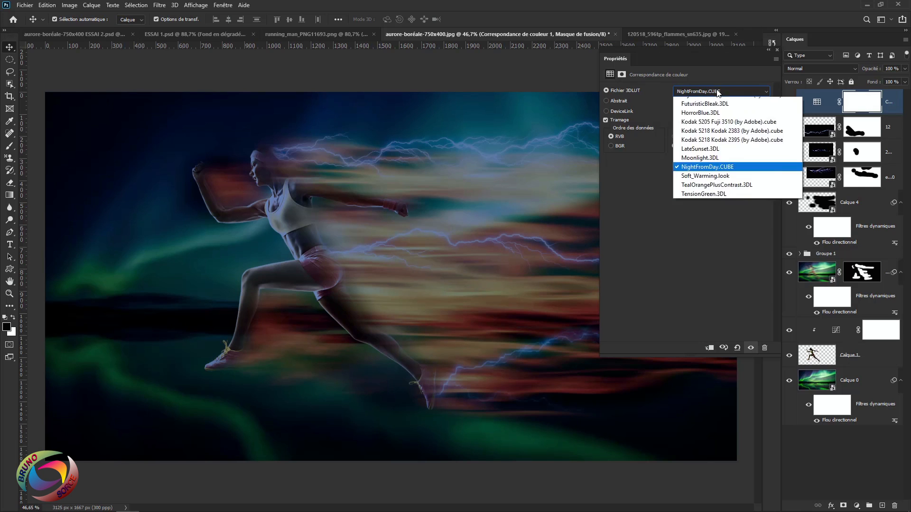
left_click(698, 326)
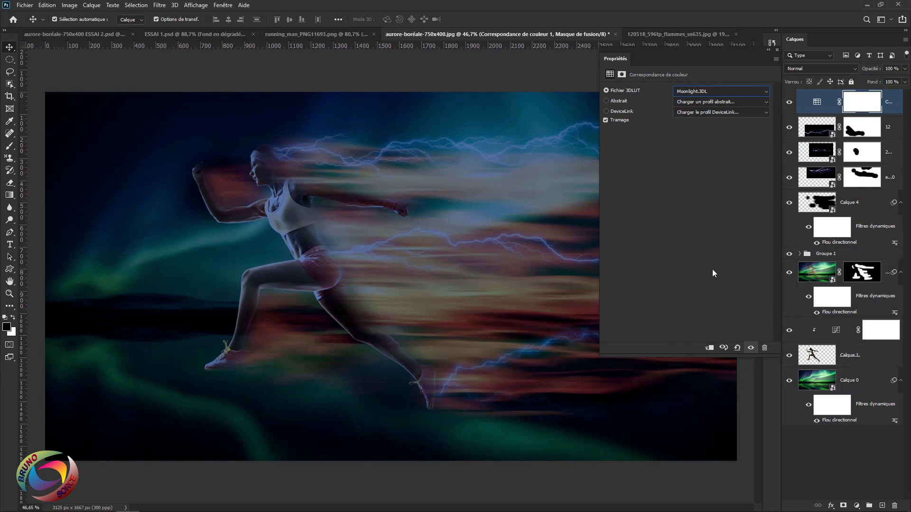
left_click(777, 51)
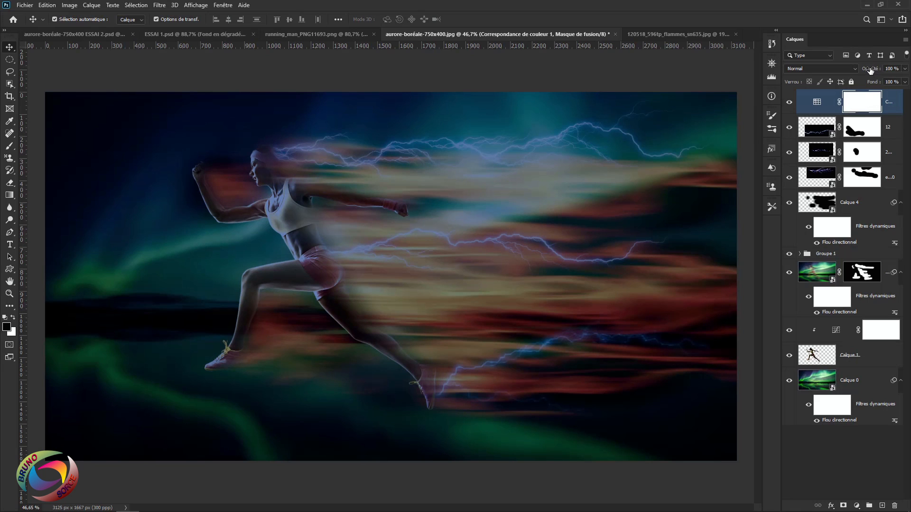
Reduce the Correspondance de couleur adjustment layer's opacity to 70%
left_click_drag(870, 70, 854, 71)
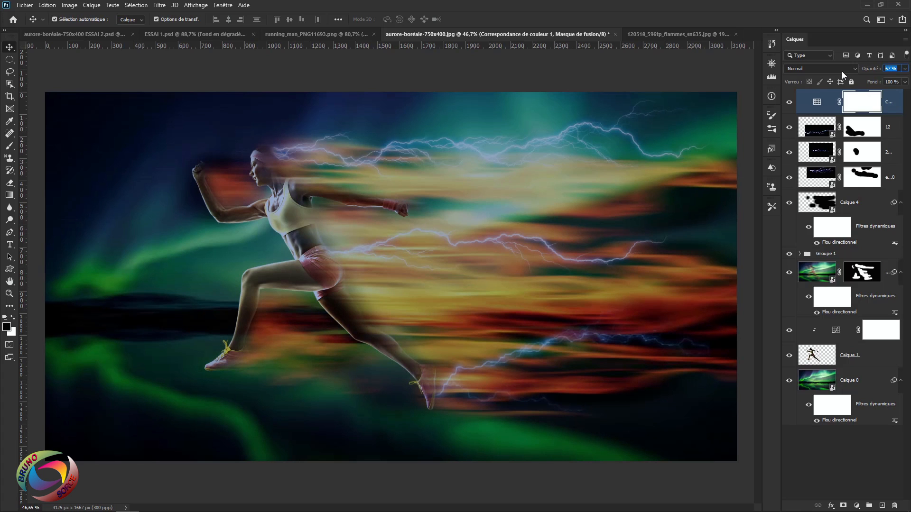
type("70")
mouse_move(870, 71)
left_mouse_down()
mouse_move(827, 70)
mouse_move(862, 71)
left_mouse_up()
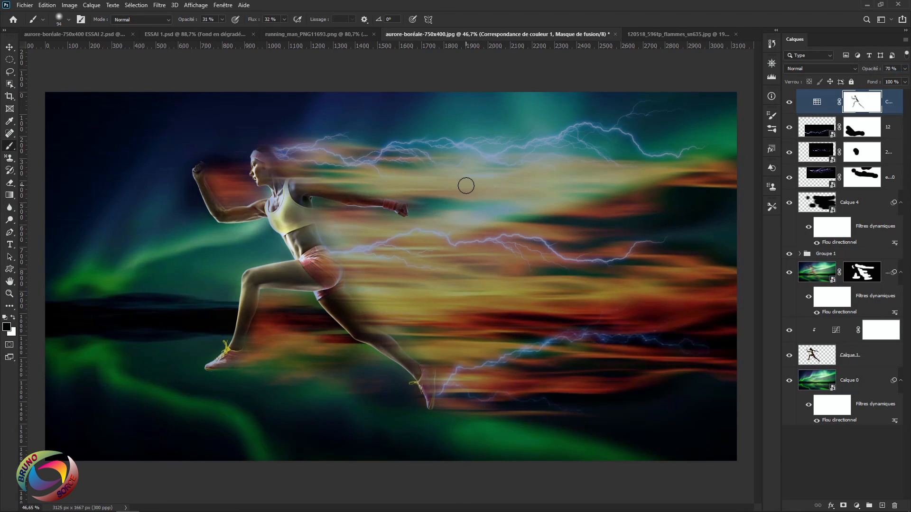